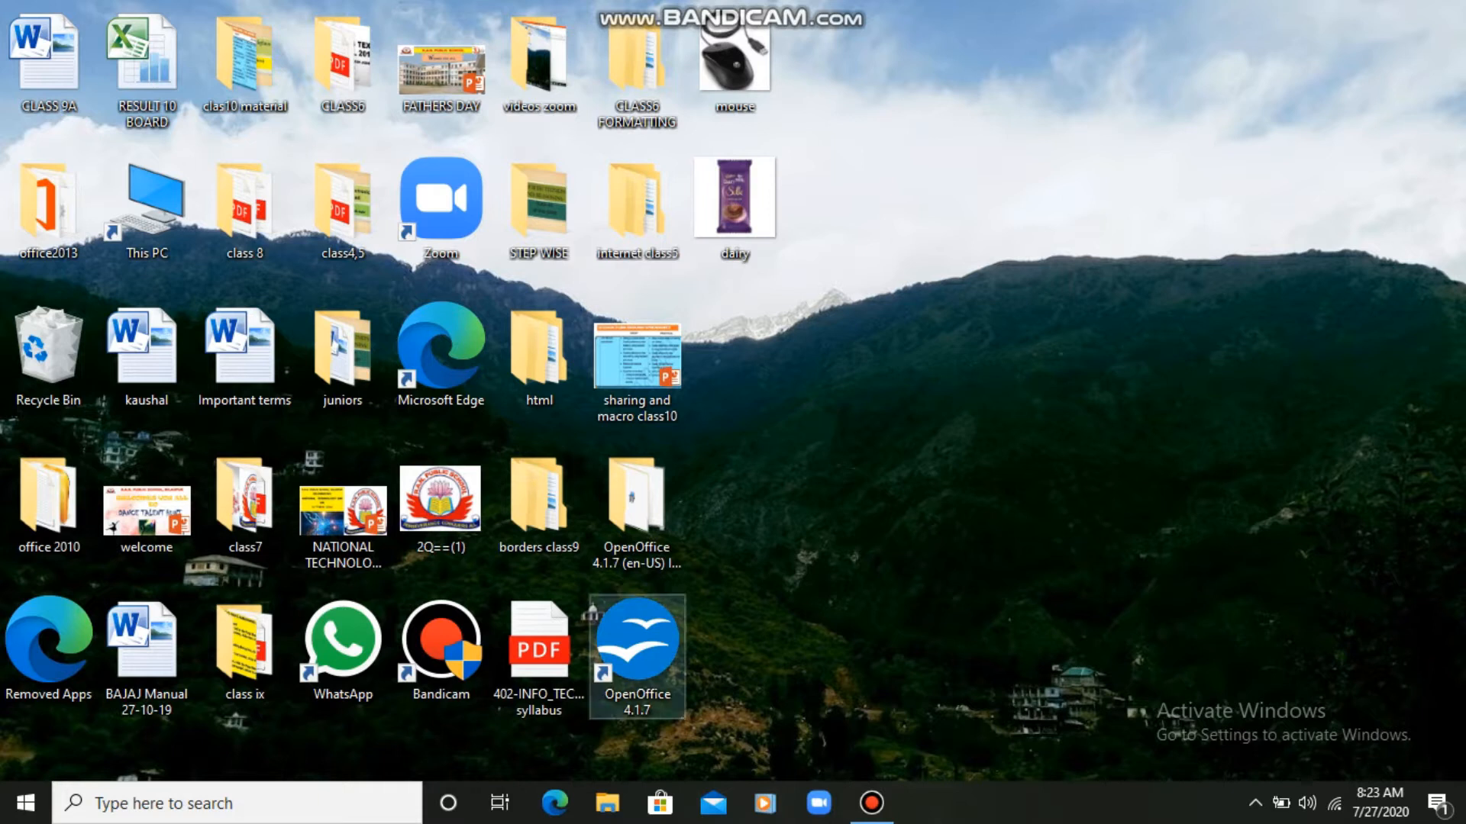
- Launch OpenOffice 4.1.7 from the desktop and create a new text document
double_click(637, 656)
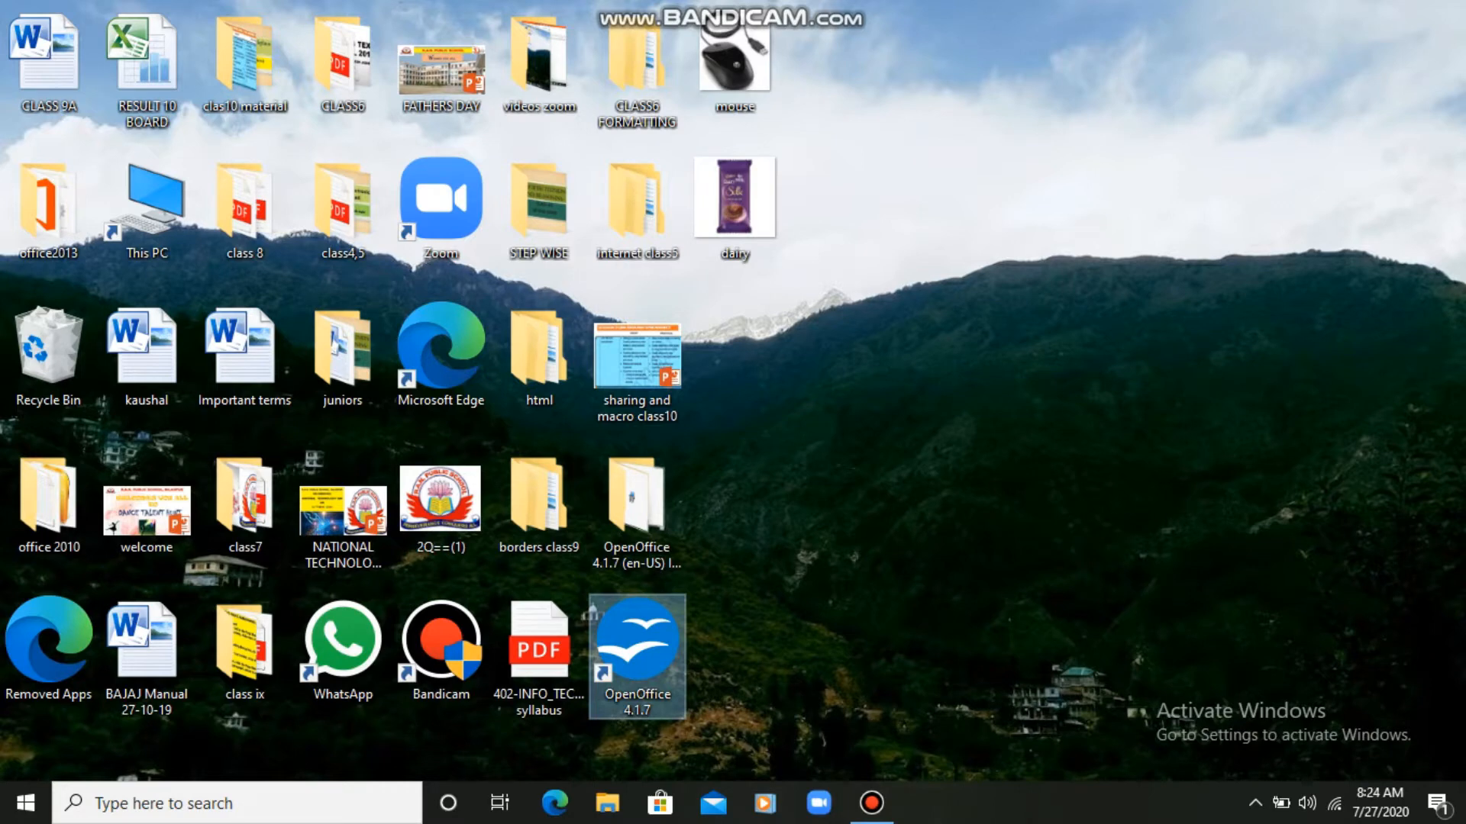
double_click(636, 655)
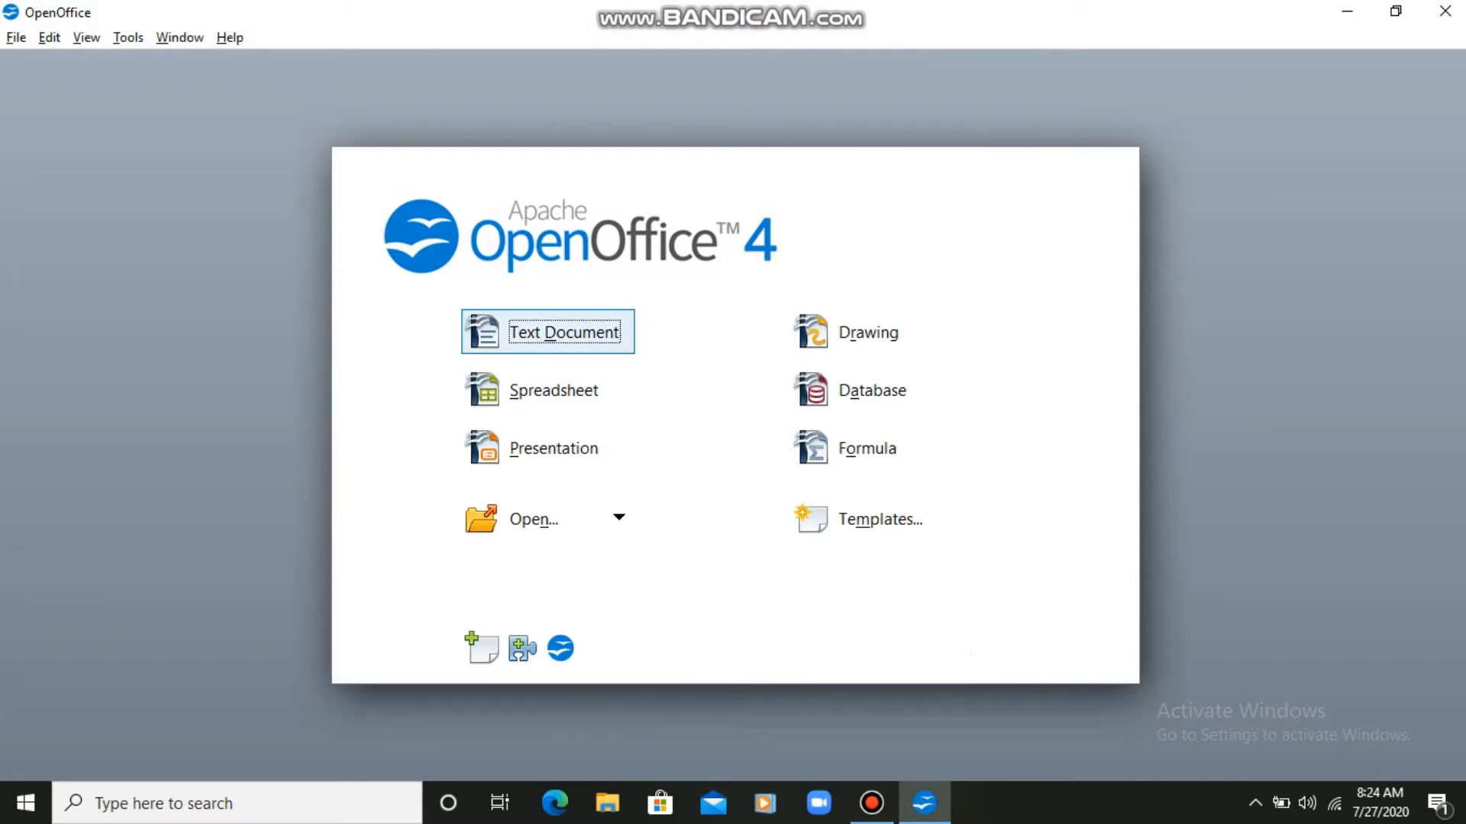
left_click(548, 332)
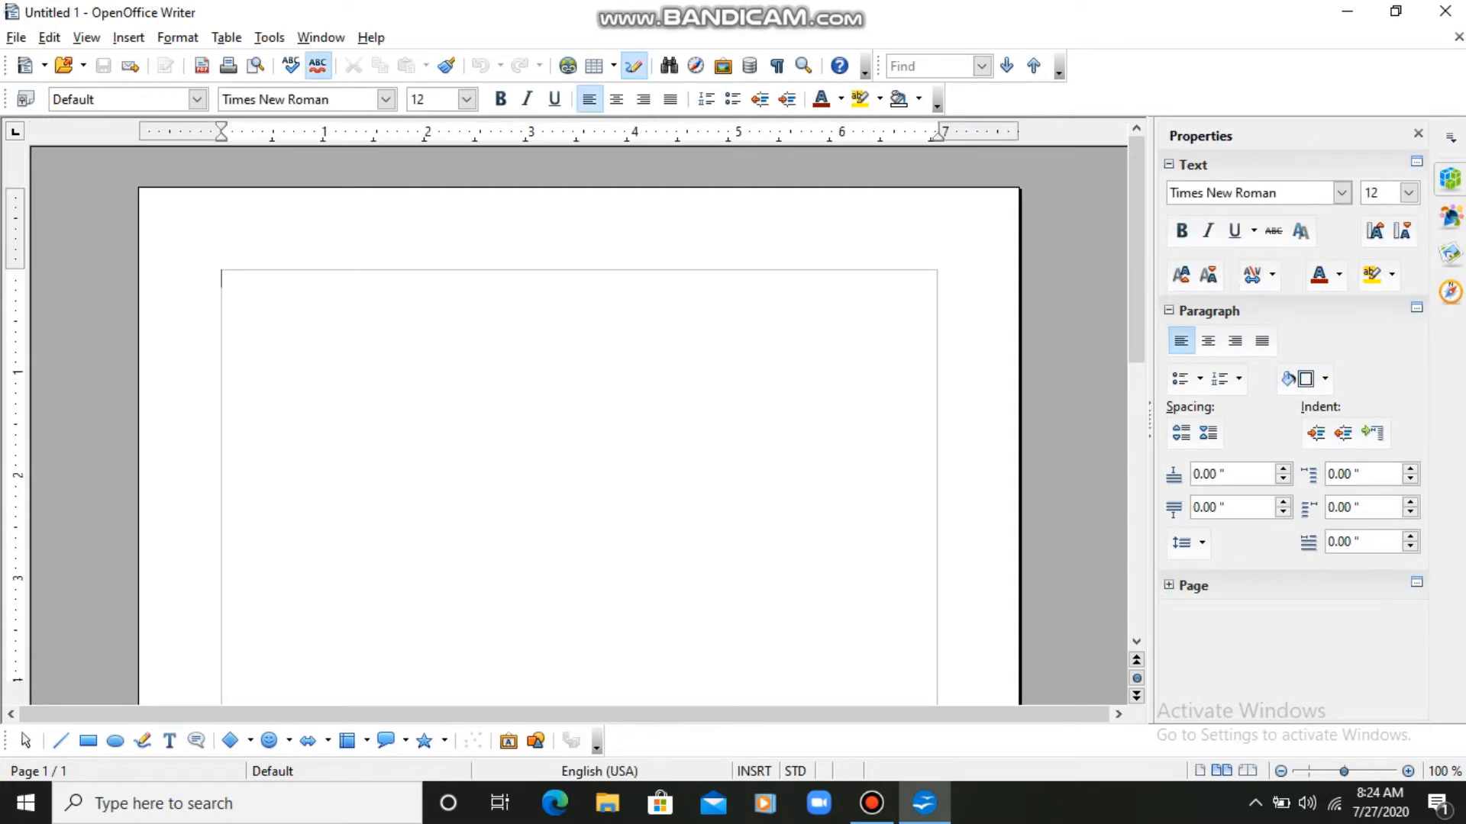
- Enter four lines of text: "Hello students1", "hello students2", "hello students3" and an indented "IT-402"
type("he")
type("llo ")
type("stu")
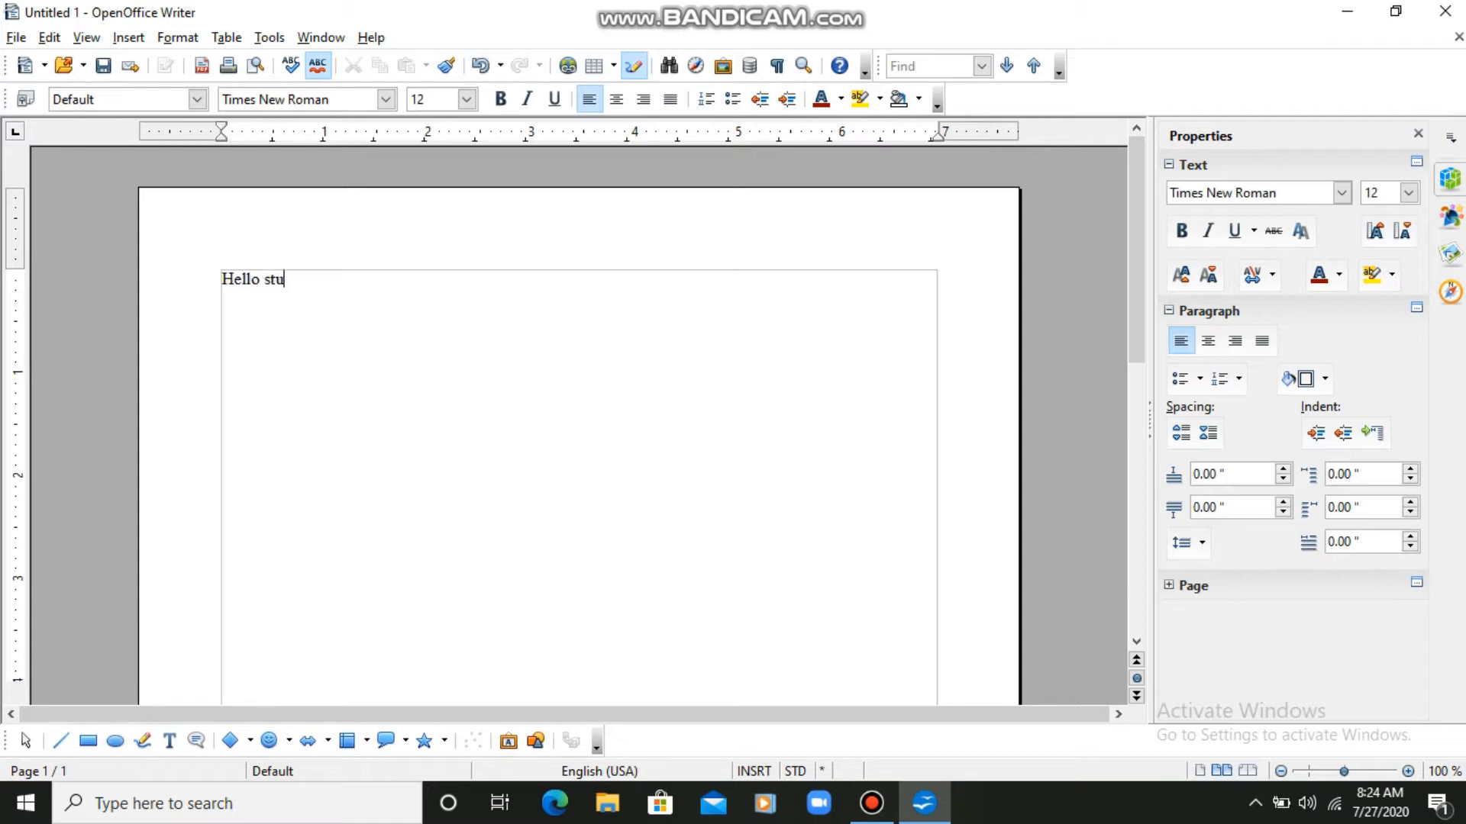
type("dents1")
key("Return")
type("hello students2")
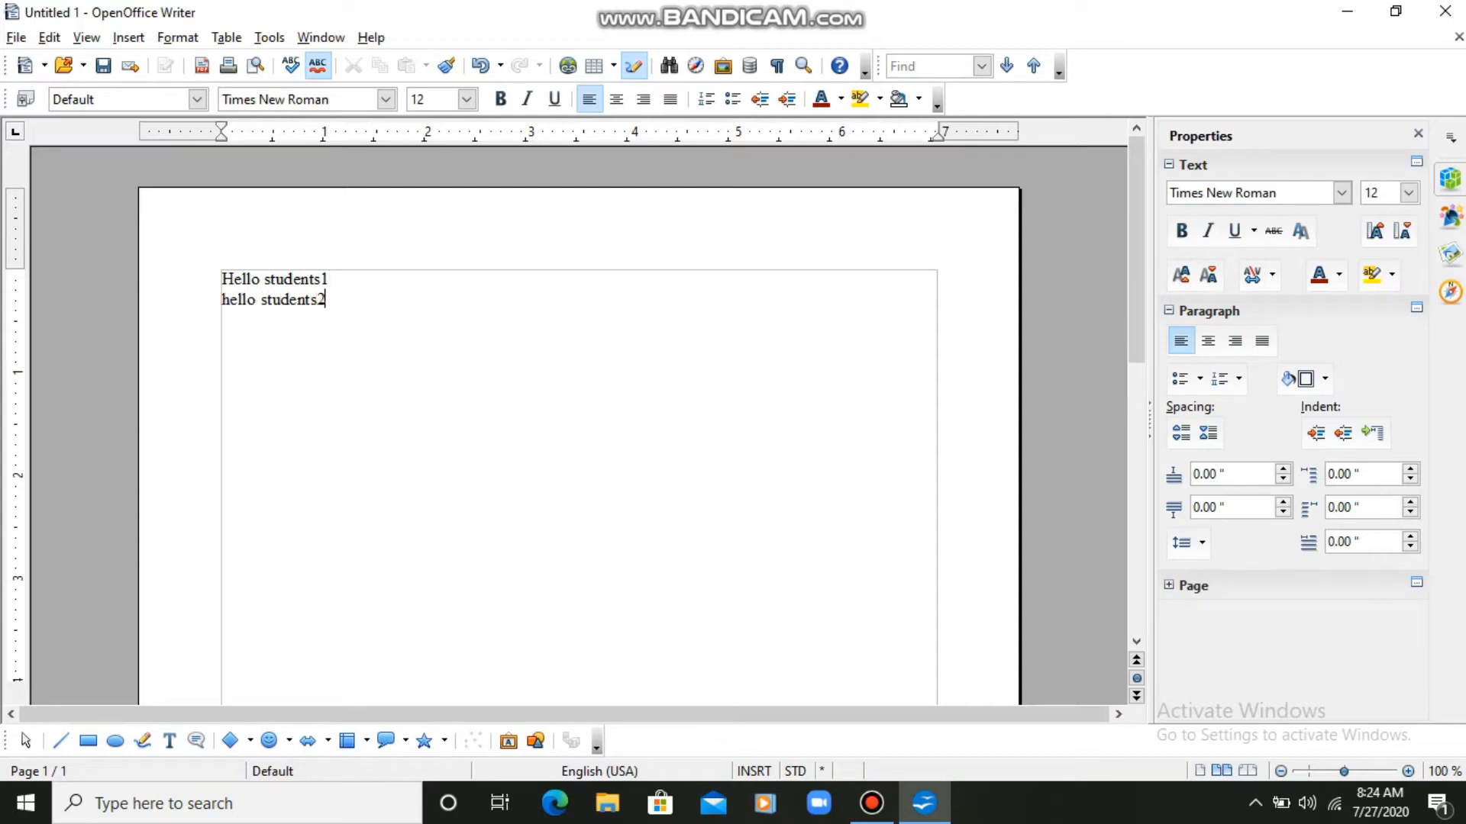
key("Return")
type("hello students3")
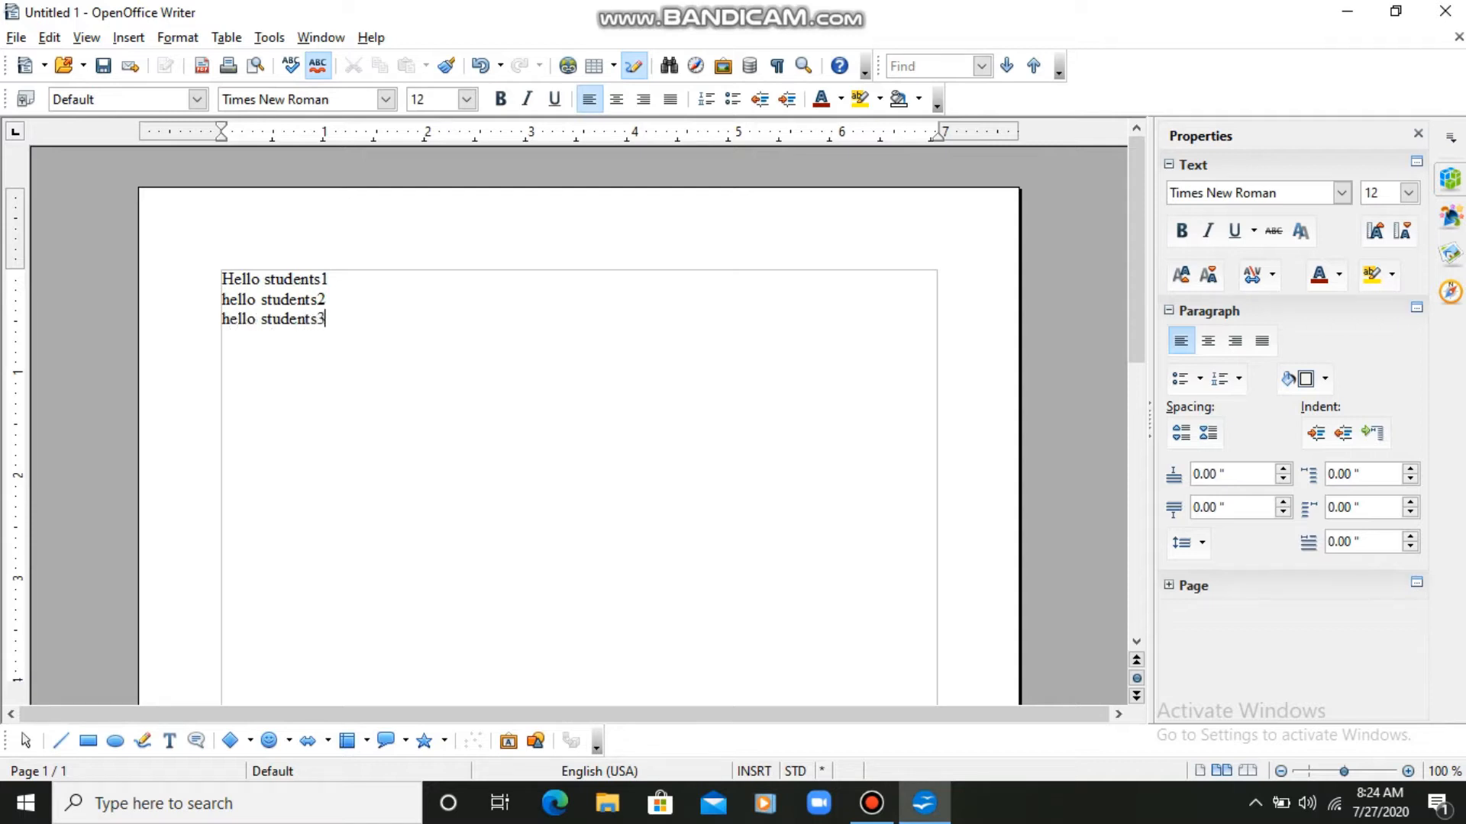
key("Return")
type("IT-402")
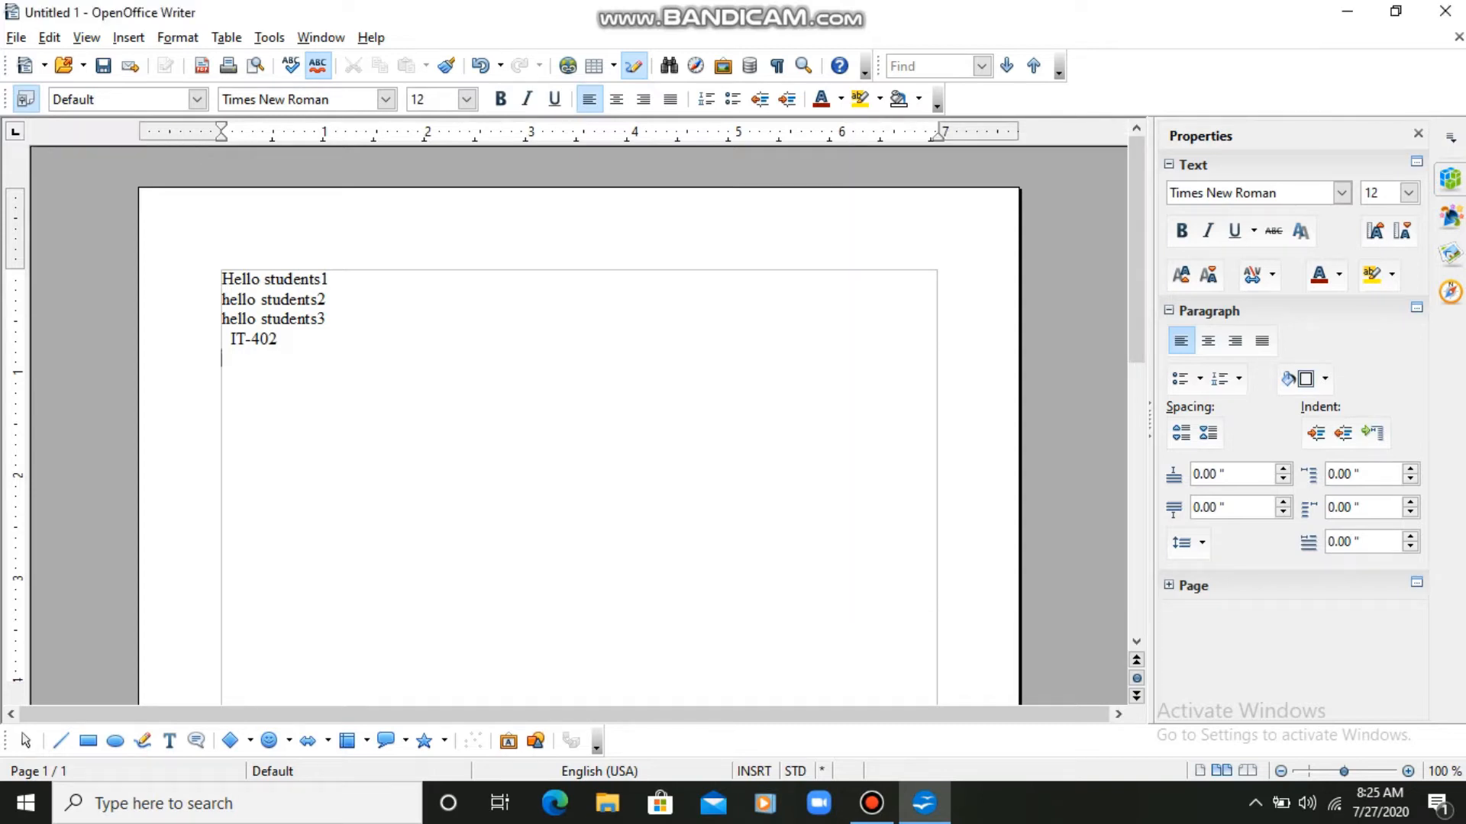
left_click(26, 100)
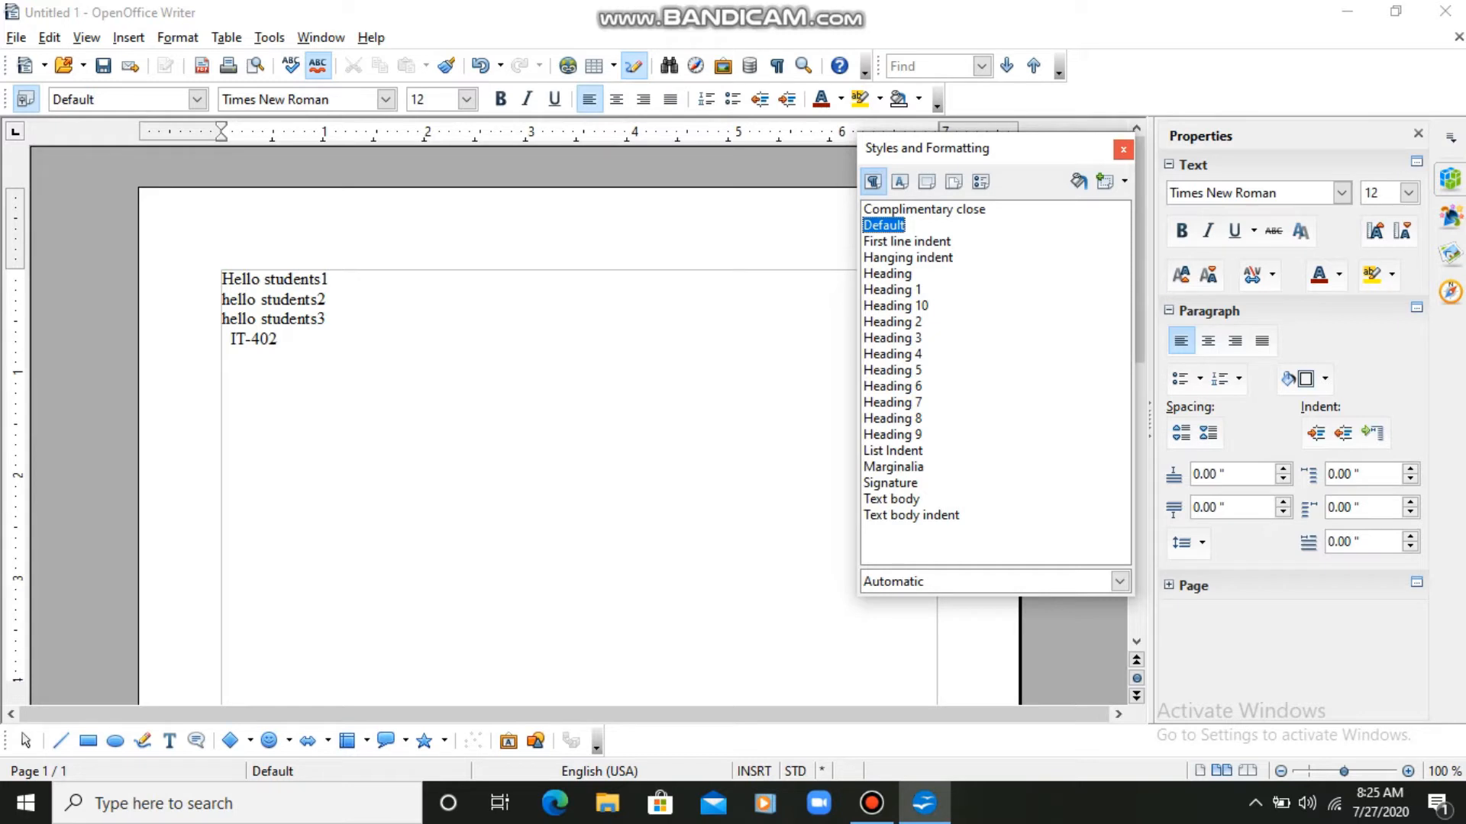
left_click(1123, 148)
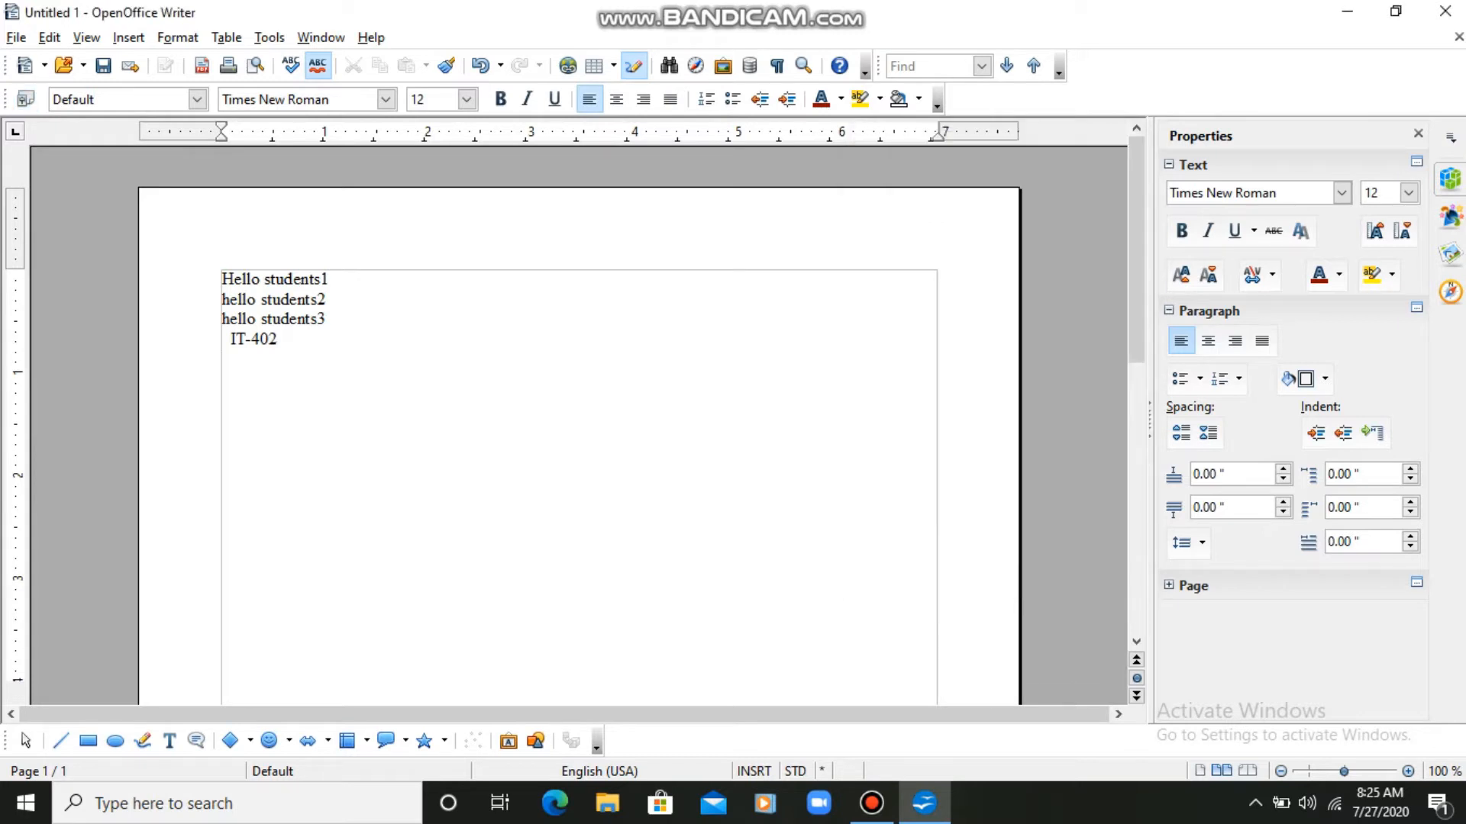
key("F11")
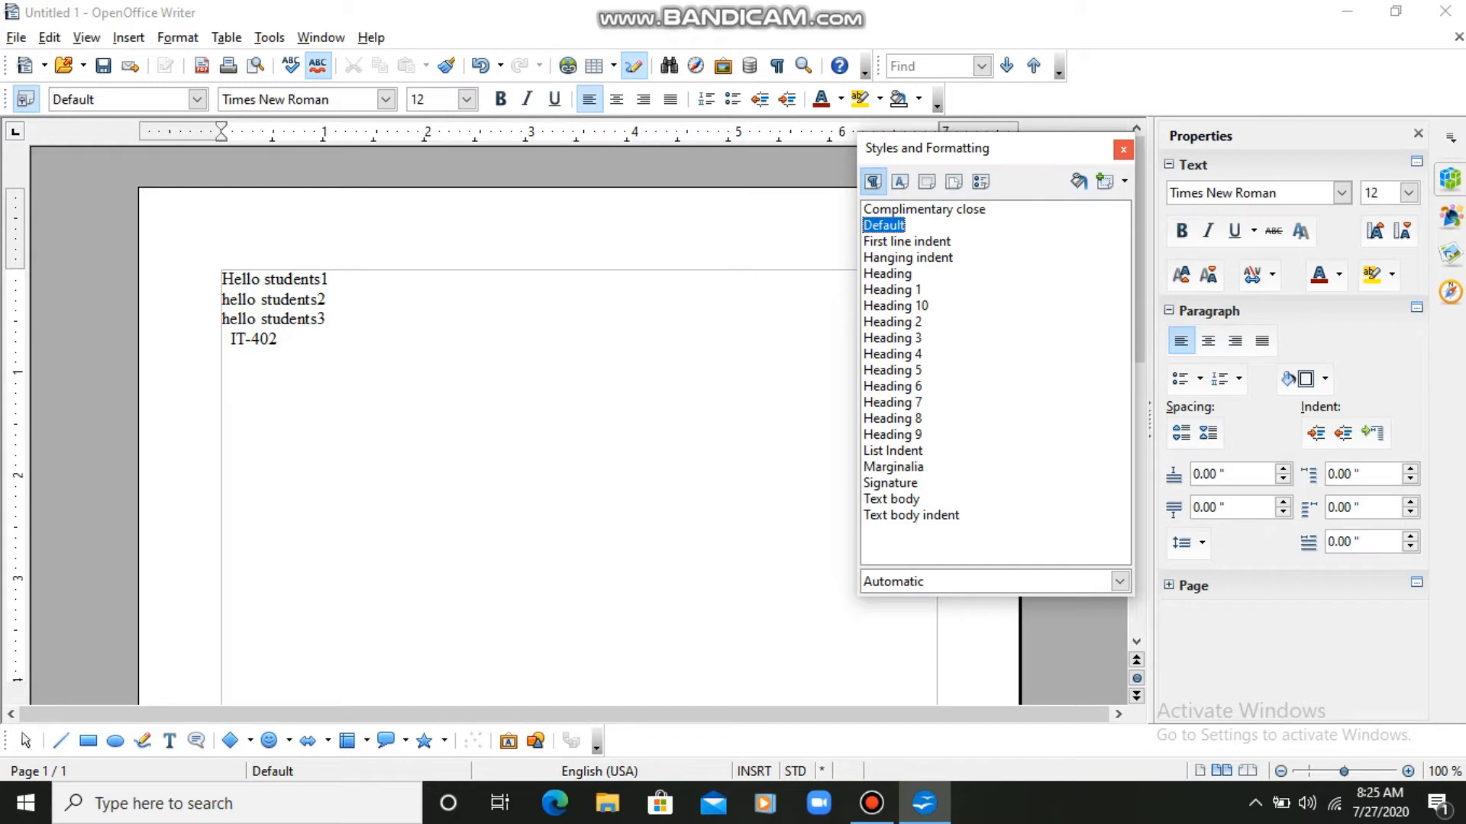
left_click(1123, 148)
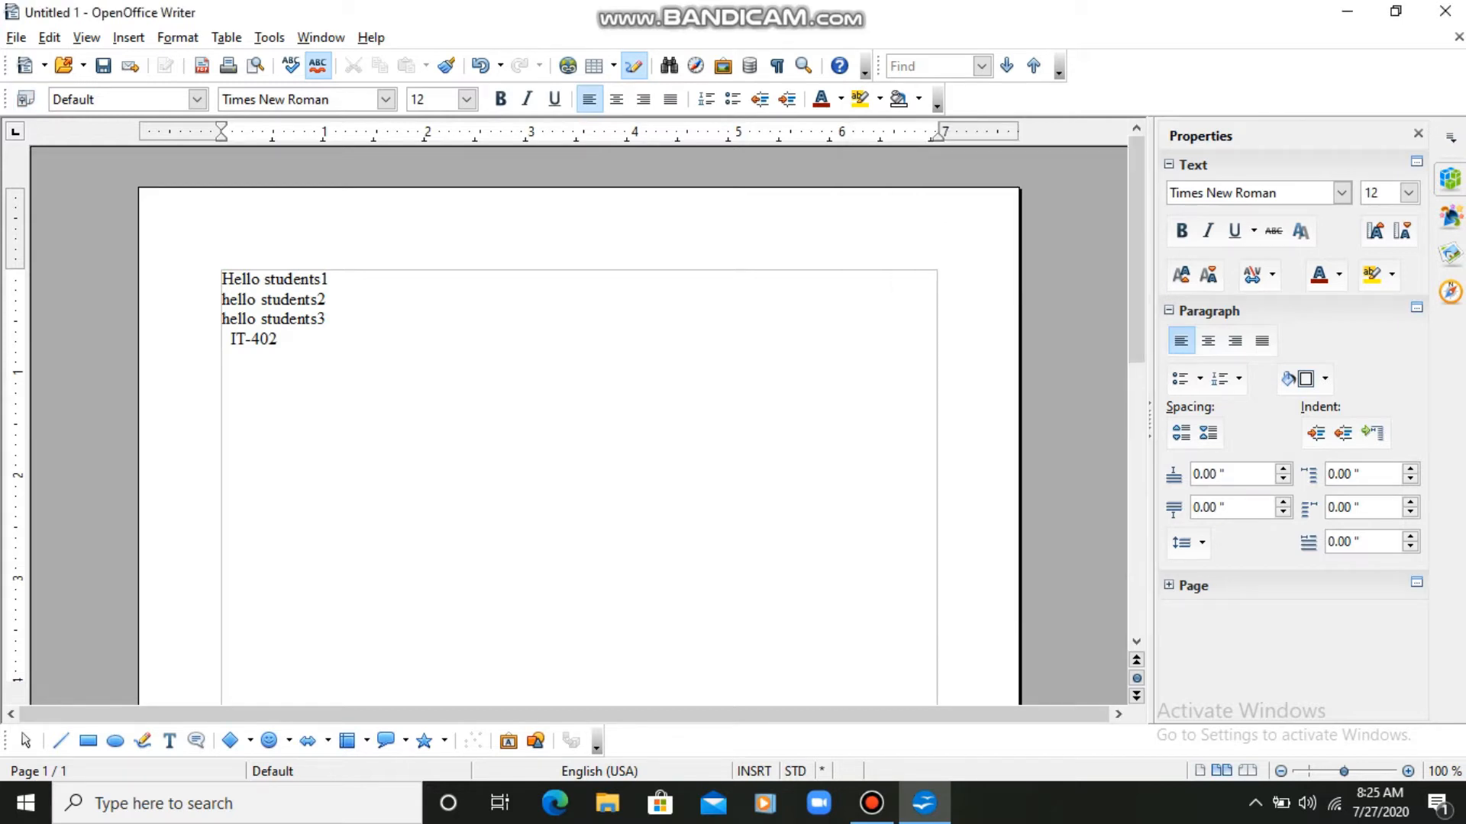
left_click(177, 38)
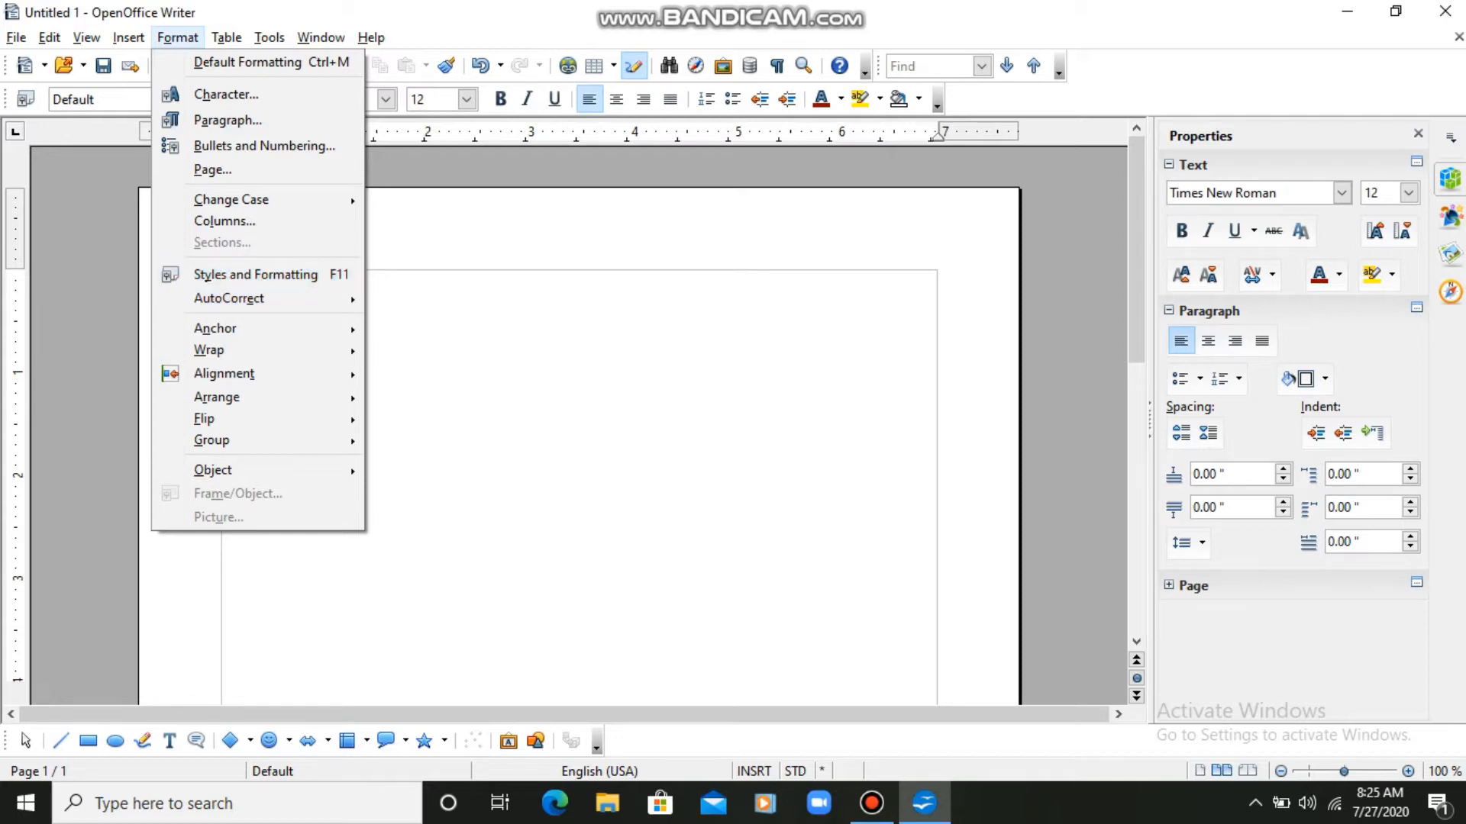
key("Escape")
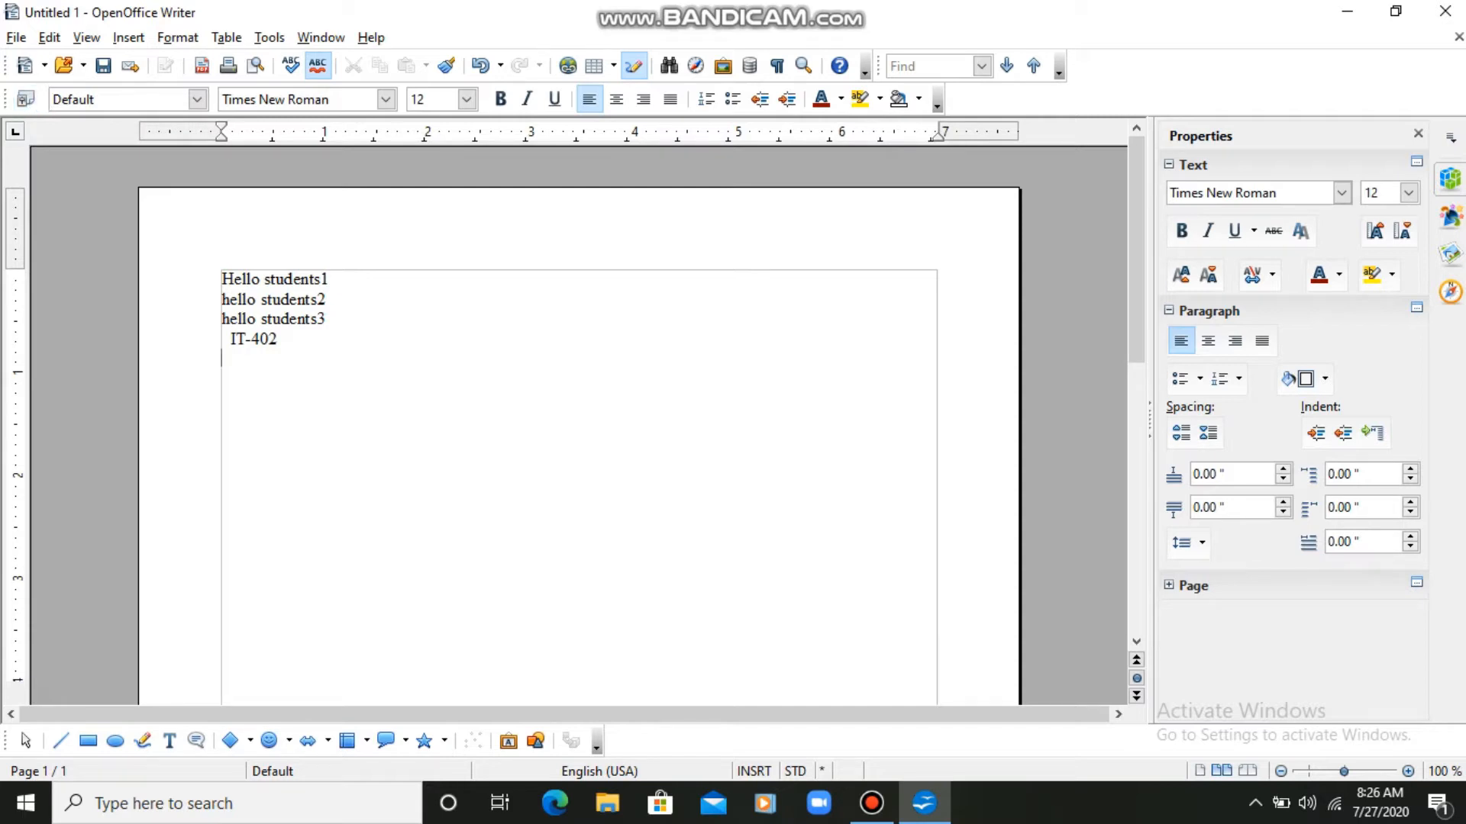
- Show the Styles and Formatting window and separate the four text lines with blank lines, leaving a larger gap above "IT-402"
left_click(25, 100)
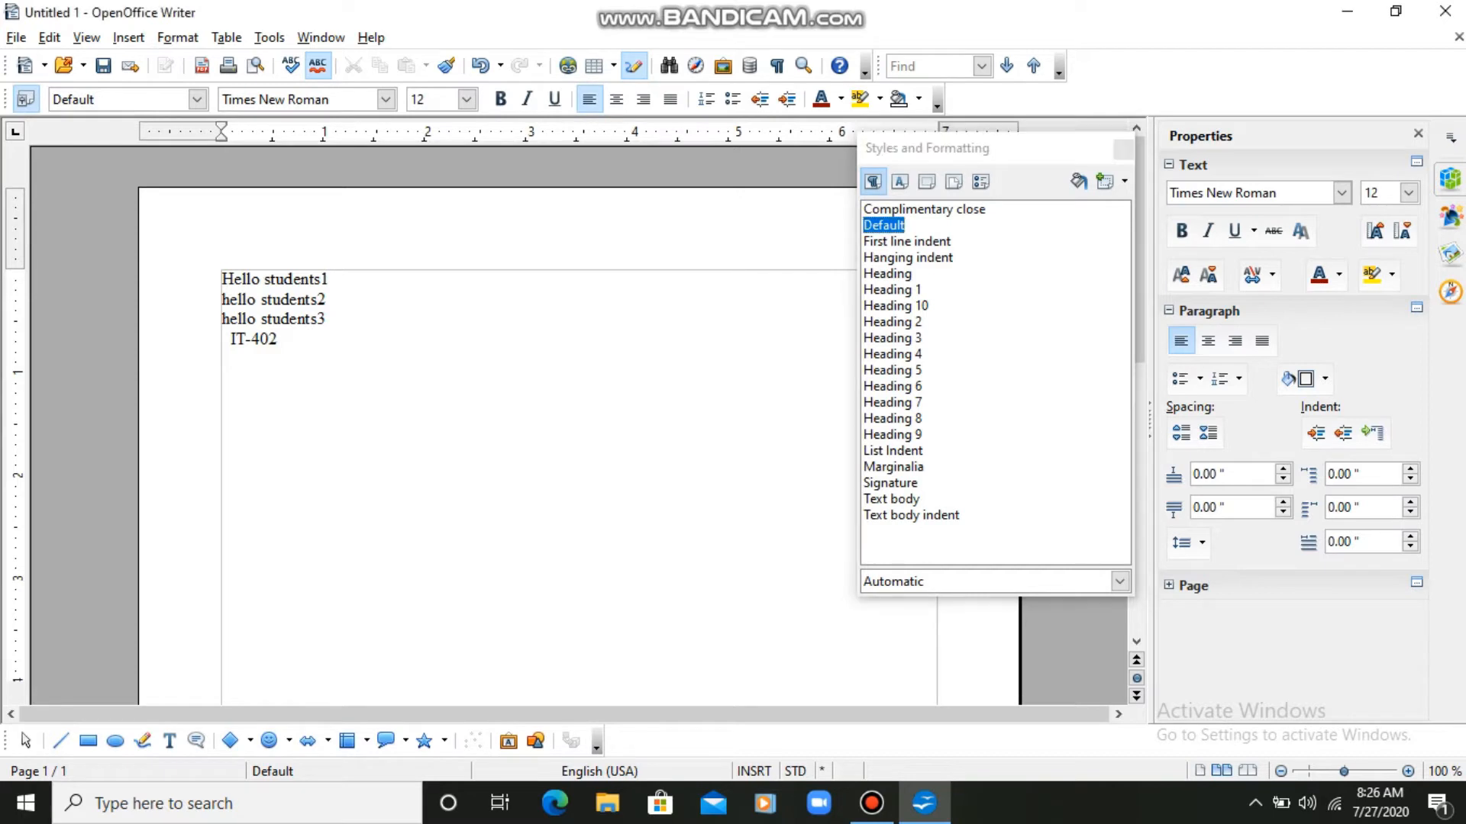
left_click(329, 278)
key("Return")
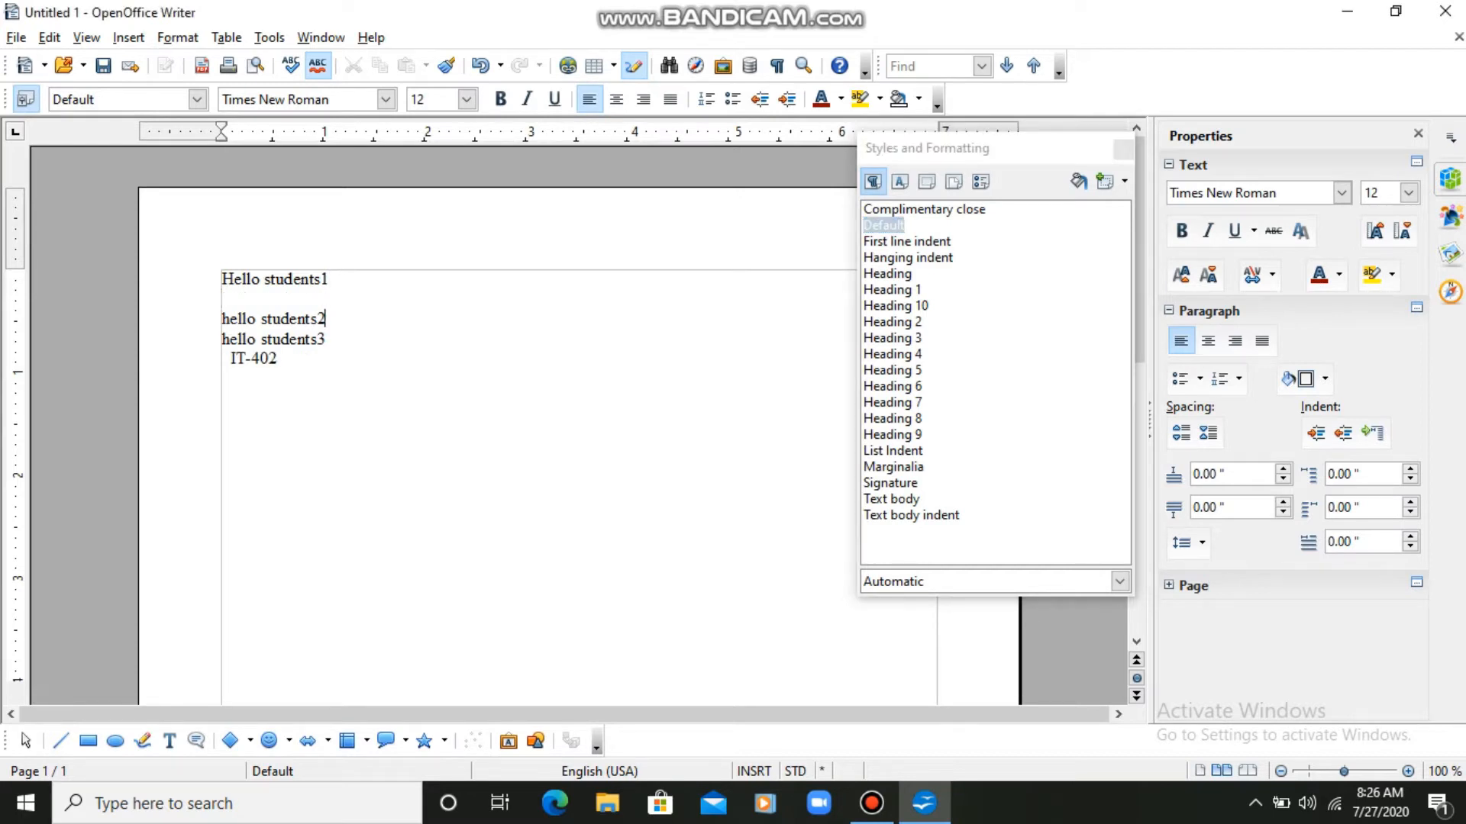
key("Return")
key("Return")
key("Return")
key("Return")
key("Return")
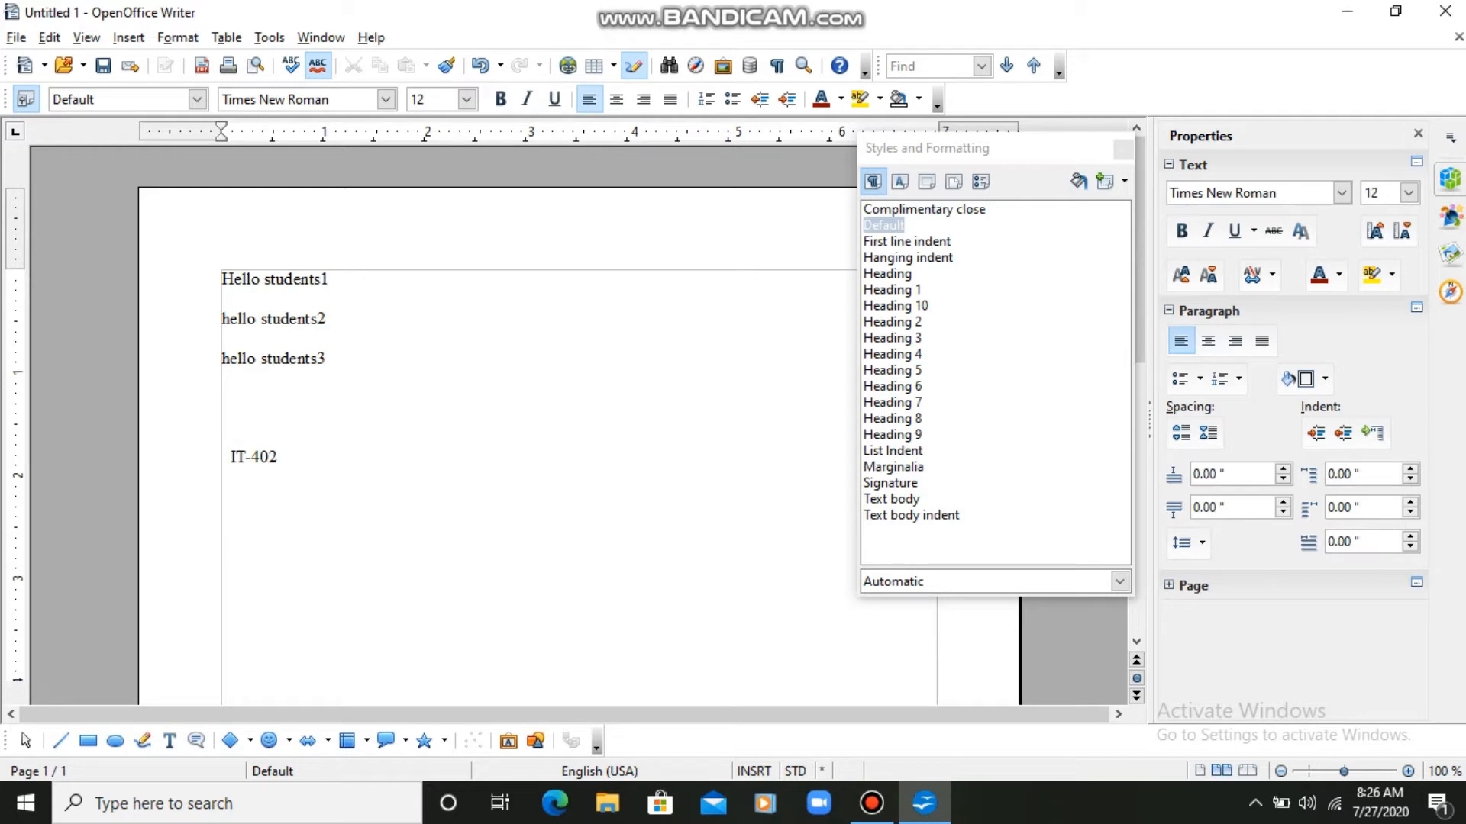
- Format the "Hello students1" line in 14 pt bold
left_click_drag(321, 280, 221, 279)
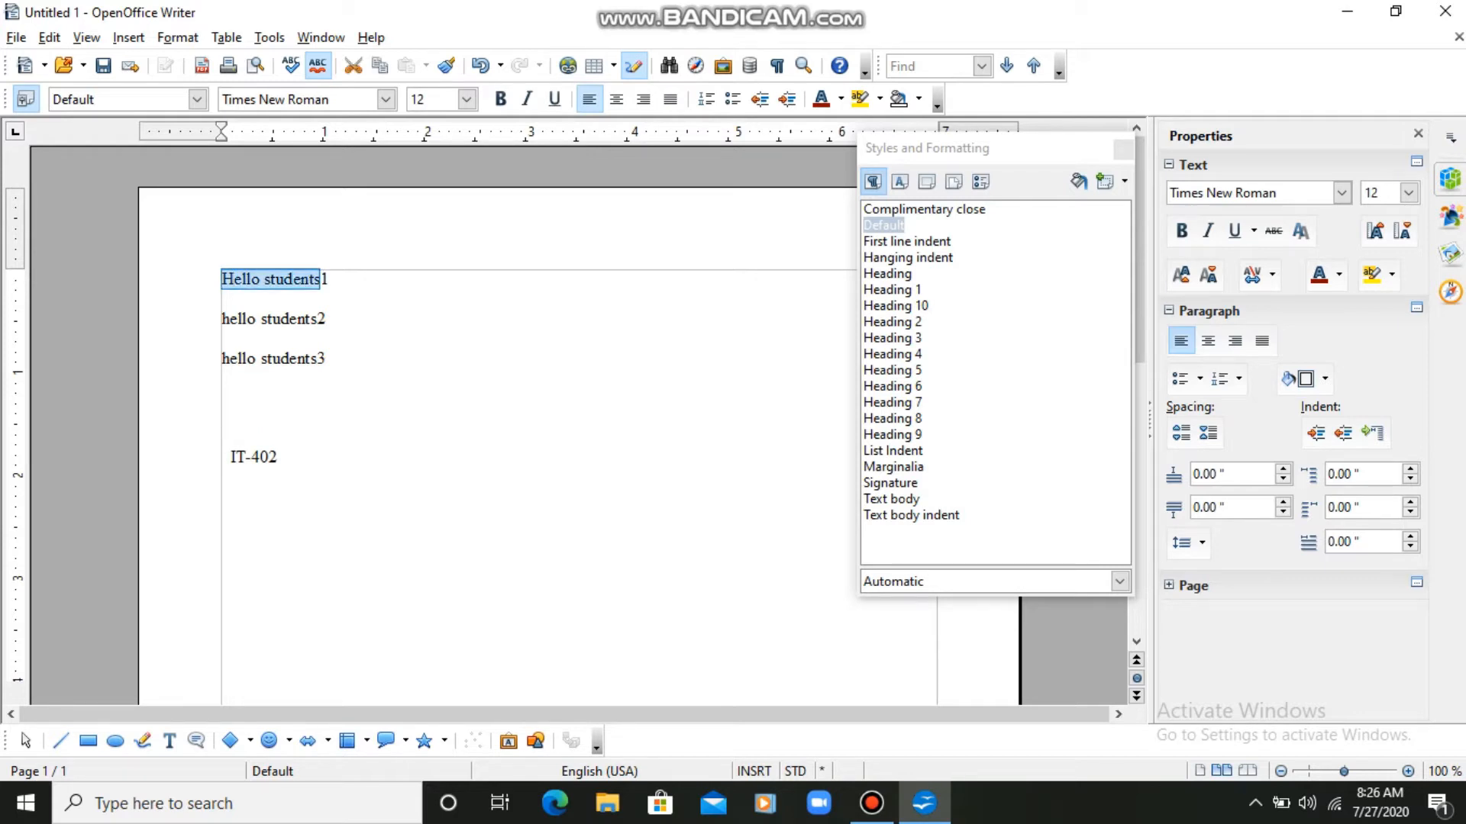
left_click(330, 280)
left_click_drag(330, 280, 222, 279)
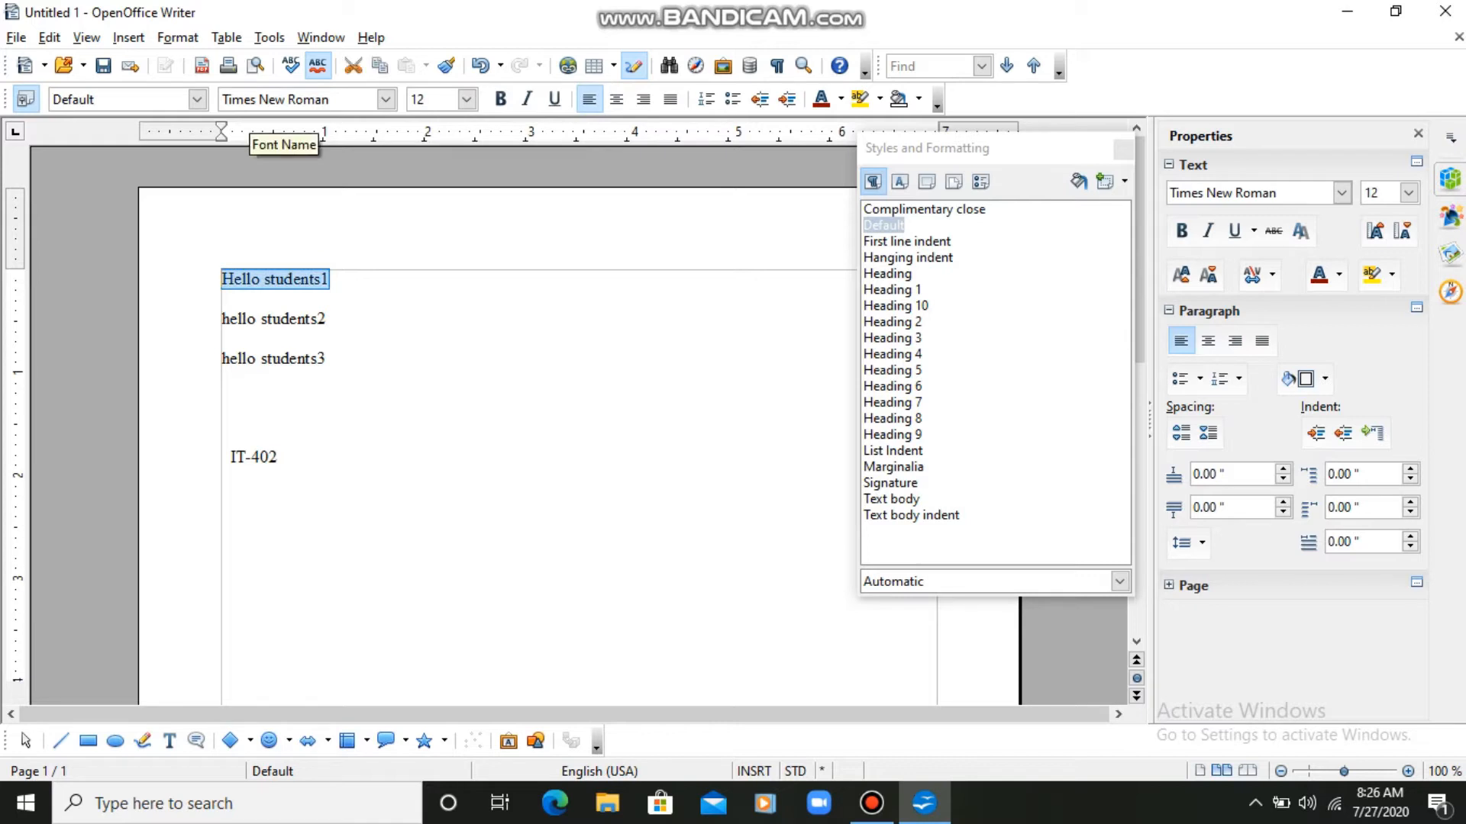
left_click(467, 99)
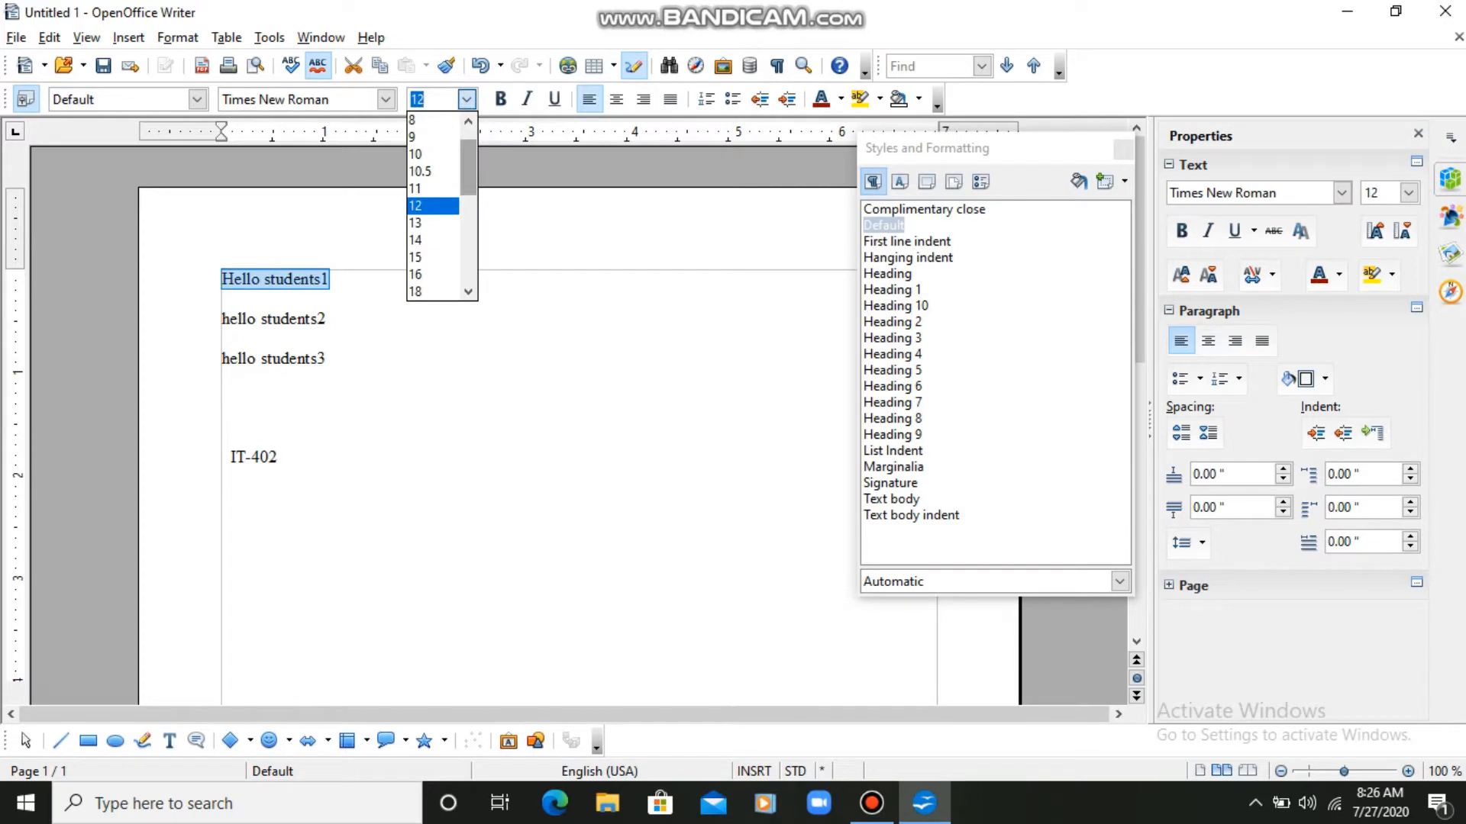
left_click_drag(468, 170, 468, 186)
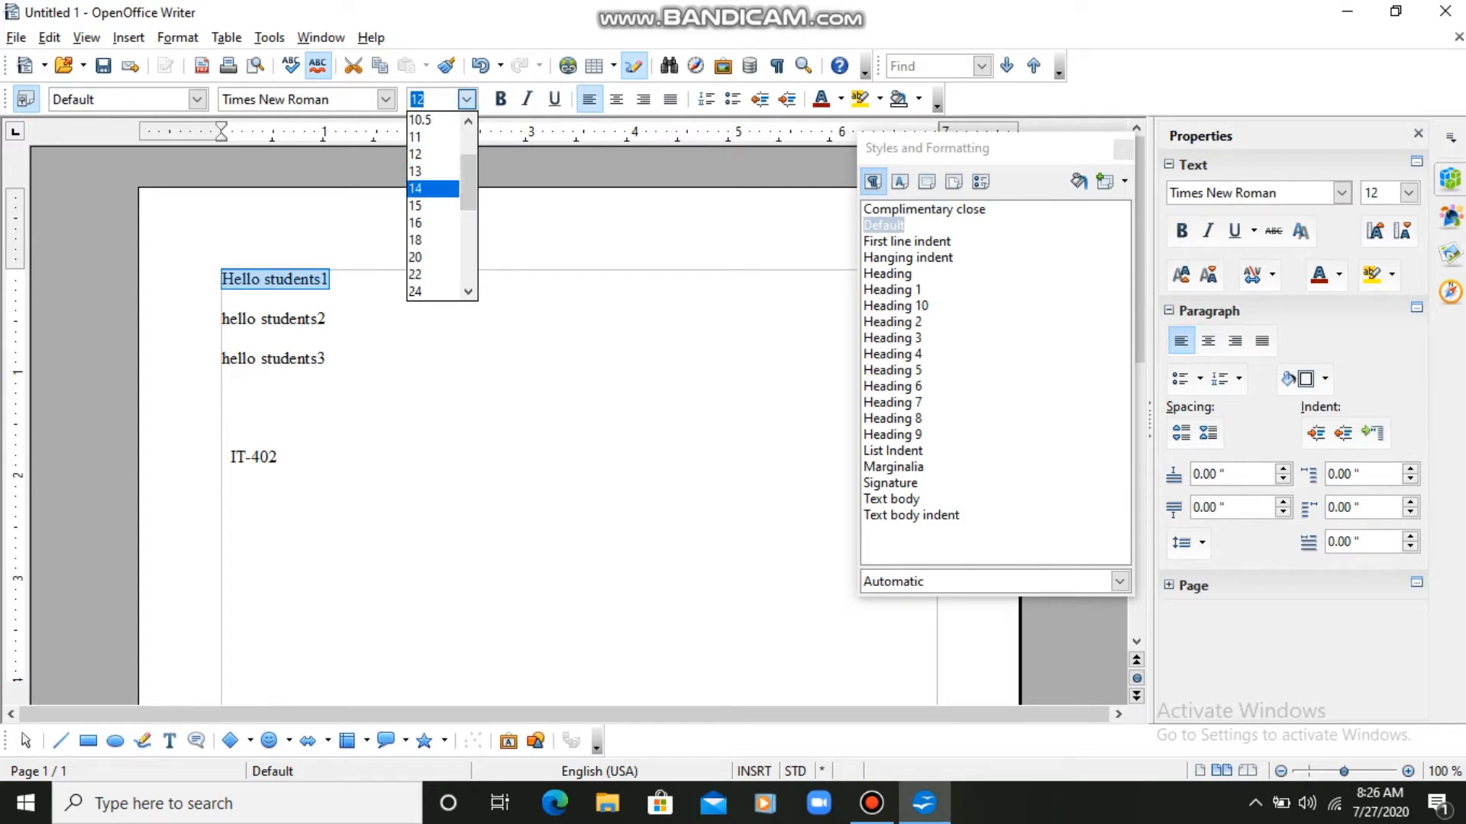
left_click(432, 188)
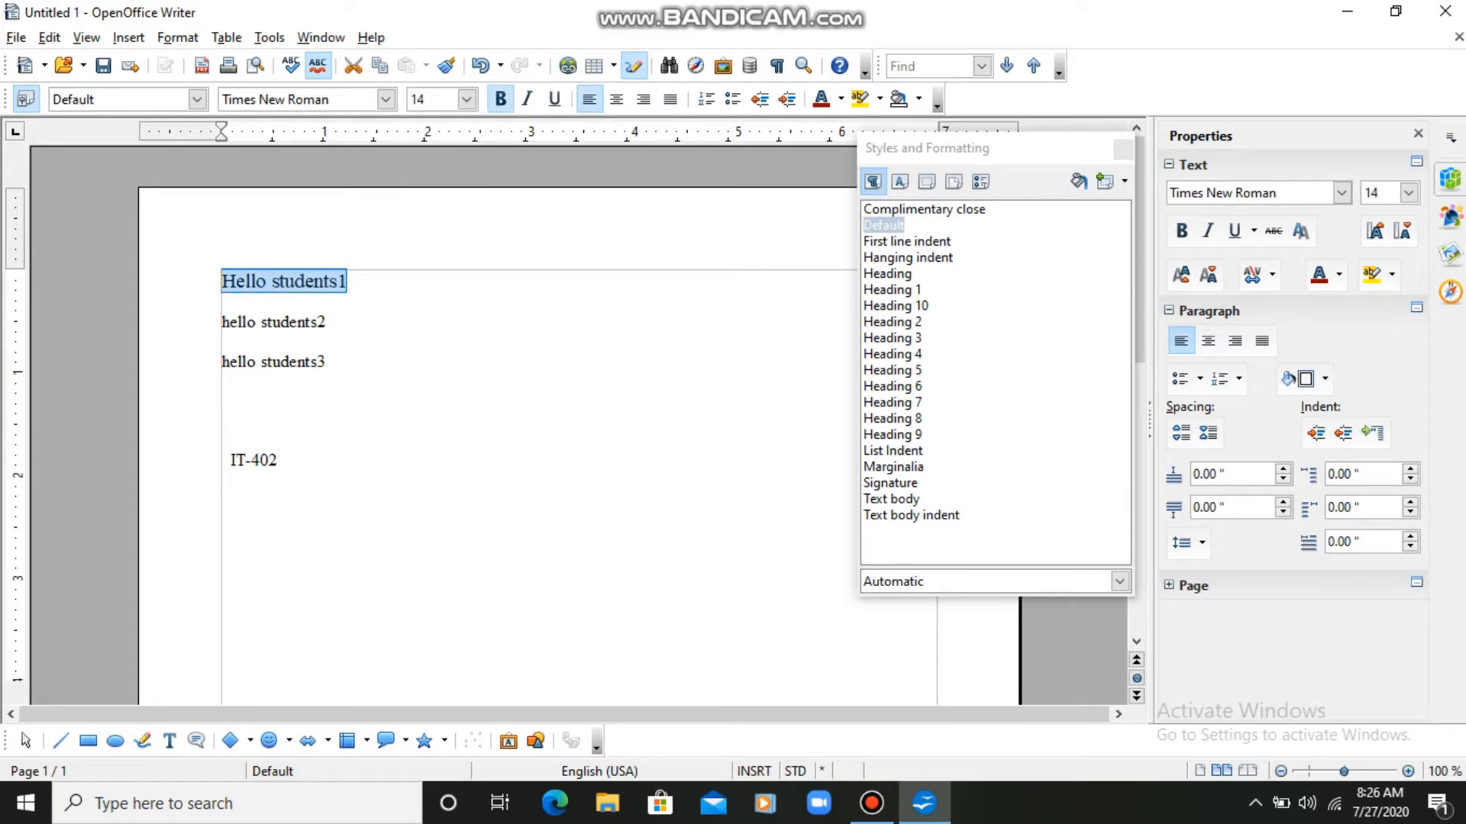
left_click(500, 99)
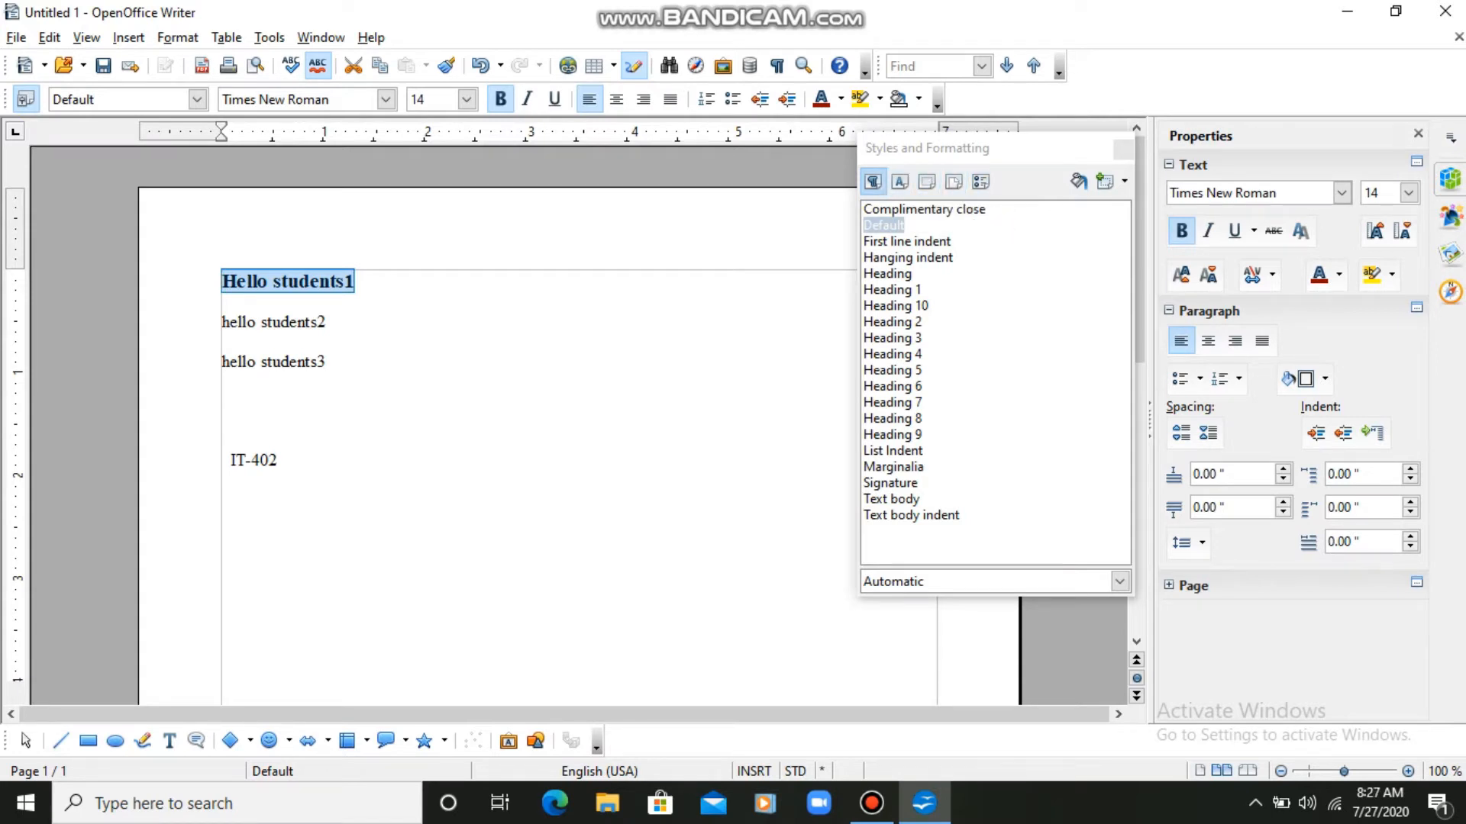
- Apply the Heading 3 paragraph style to "Hello students1" and copy it to "hello students2" with Fill Format Mode
left_click(873, 182)
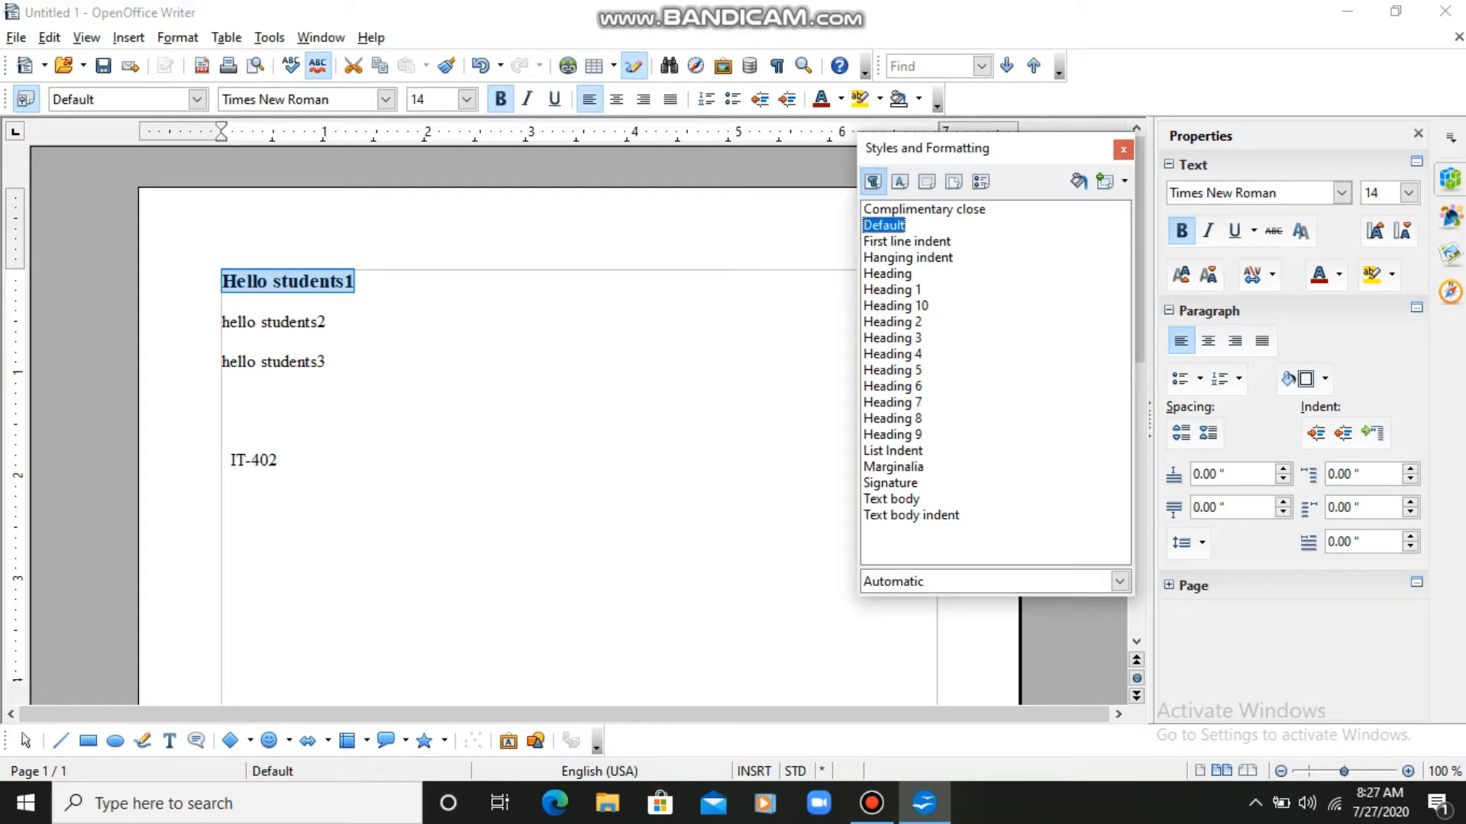
double_click(892, 338)
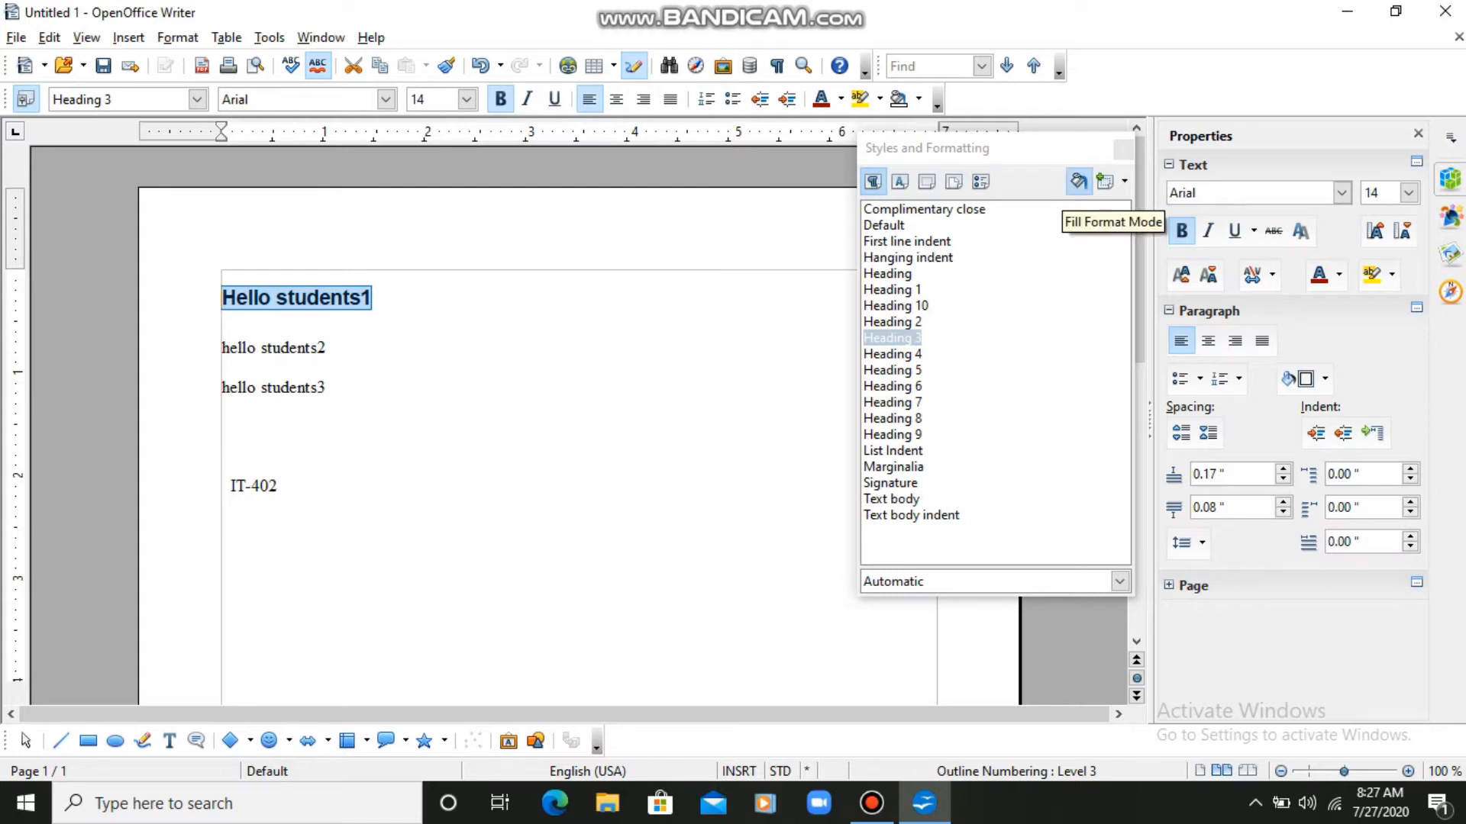
left_click(1079, 182)
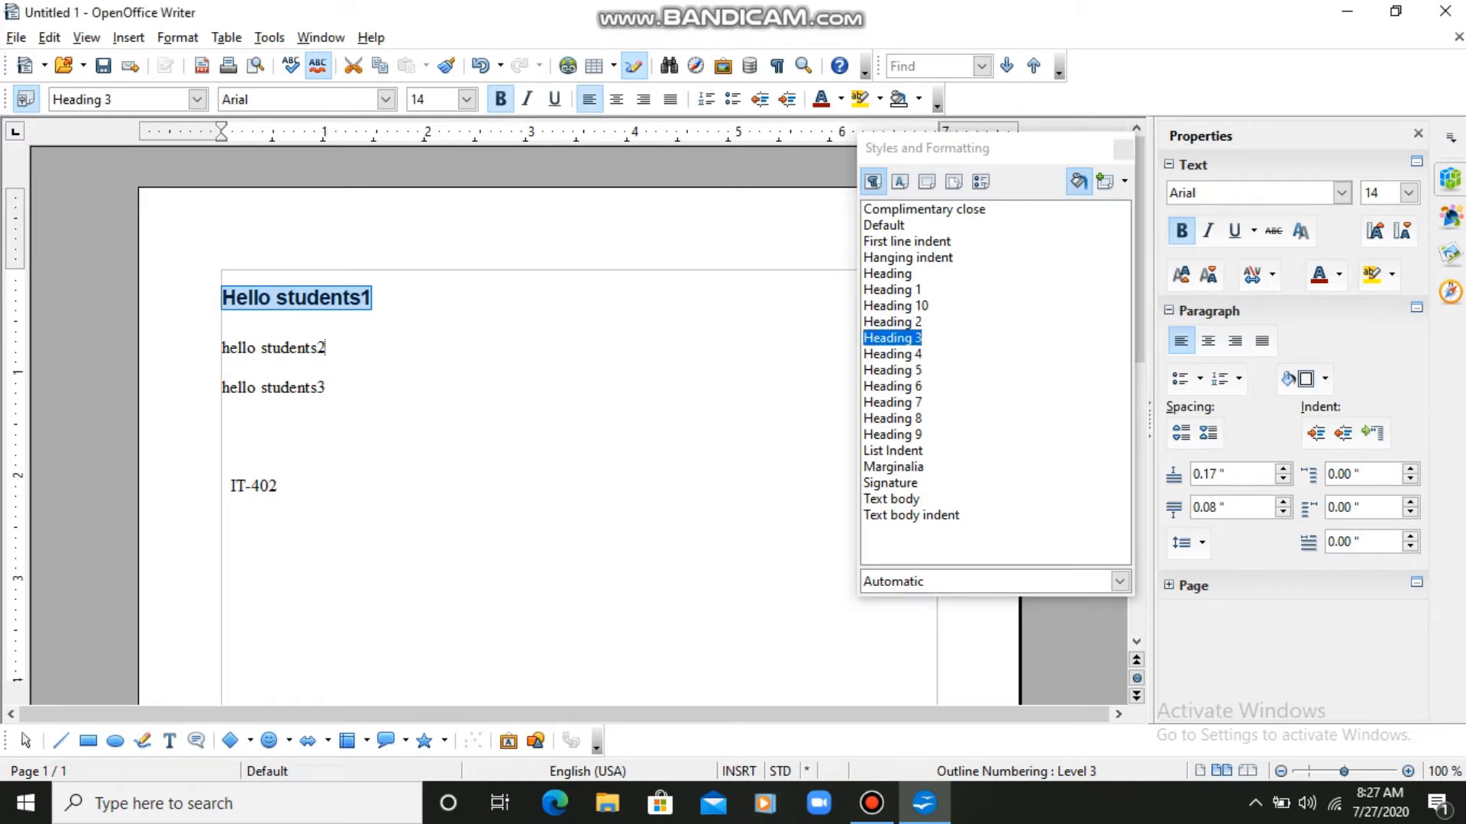
left_click_drag(325, 347, 221, 348)
key("ctrl+3")
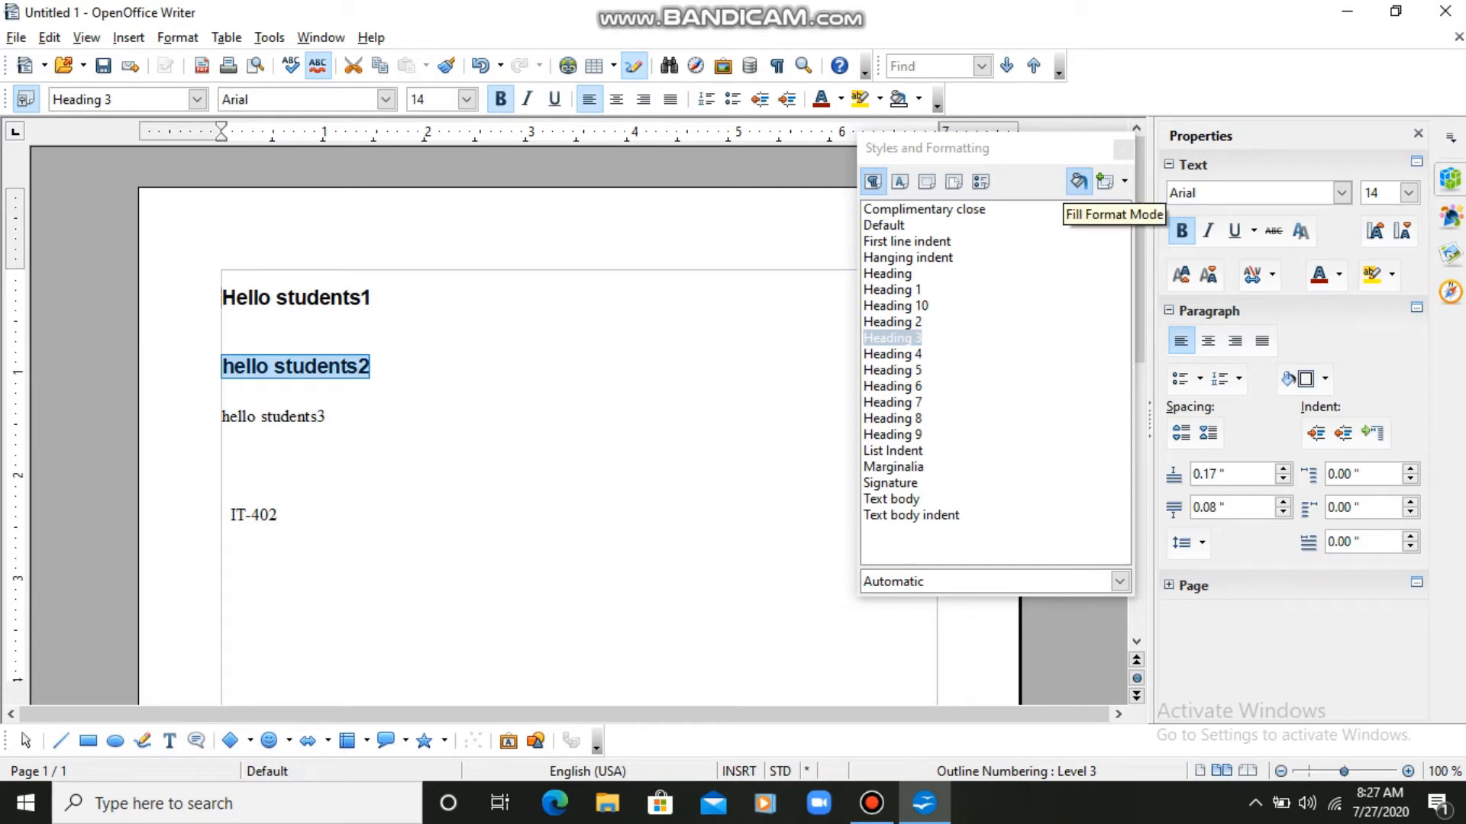
left_click(1078, 182)
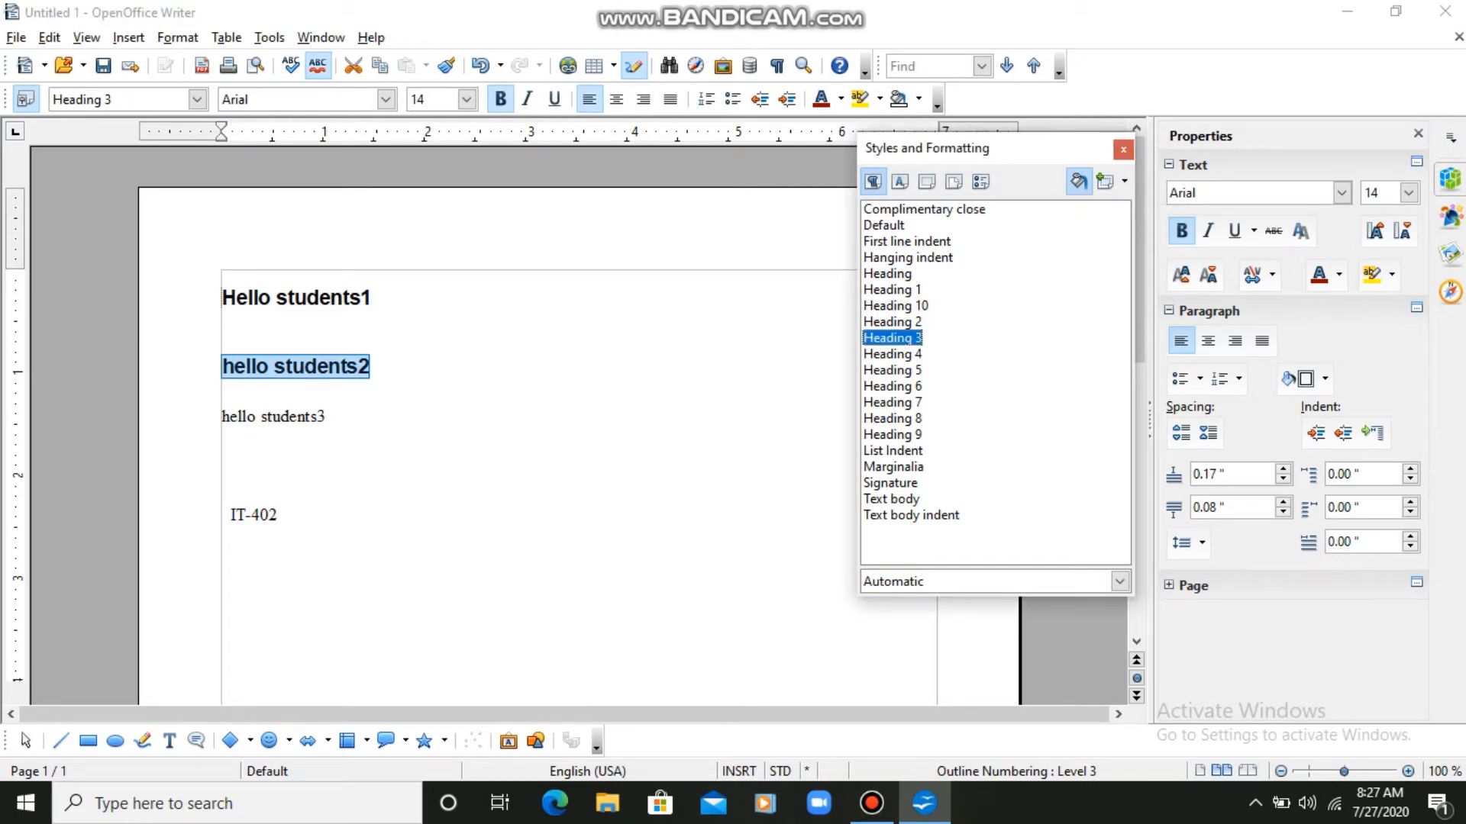
left_click(1078, 181)
- Format "Hello students1" in Franklin Gothic Demi at 28 pt with italics
left_click_drag(373, 299, 220, 298)
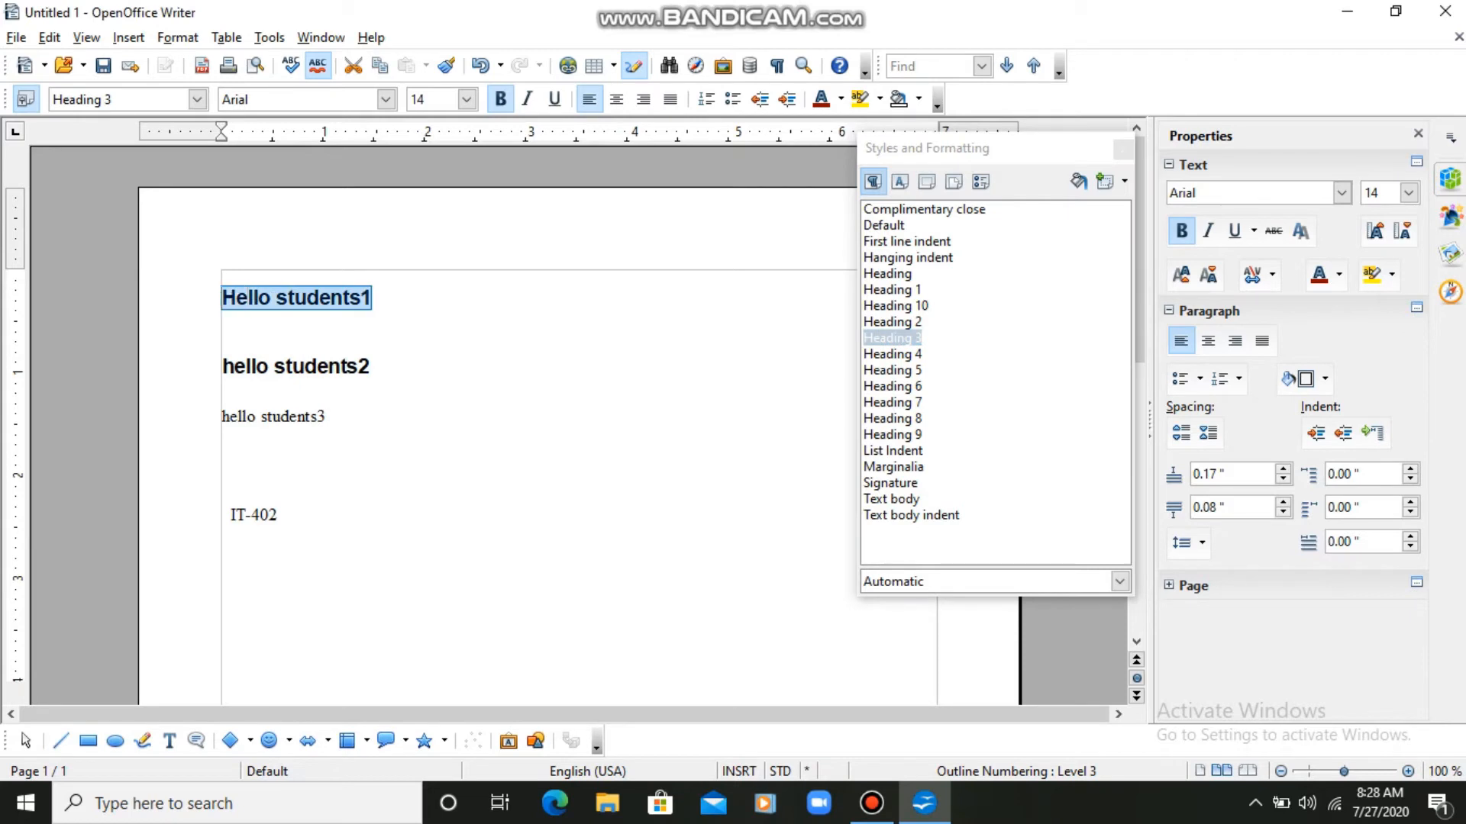
left_click(387, 99)
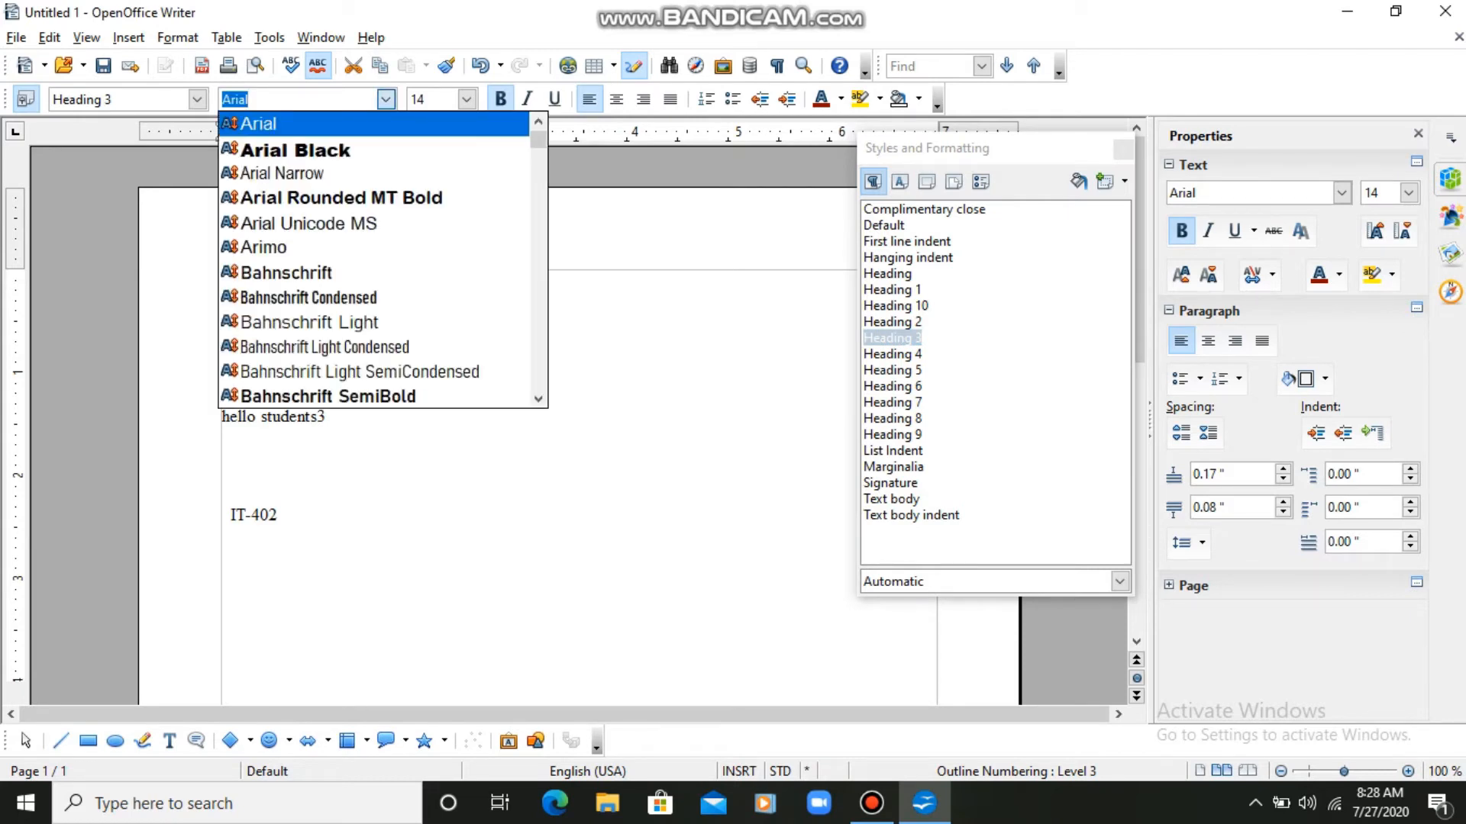
type("Franklin Gothic Book")
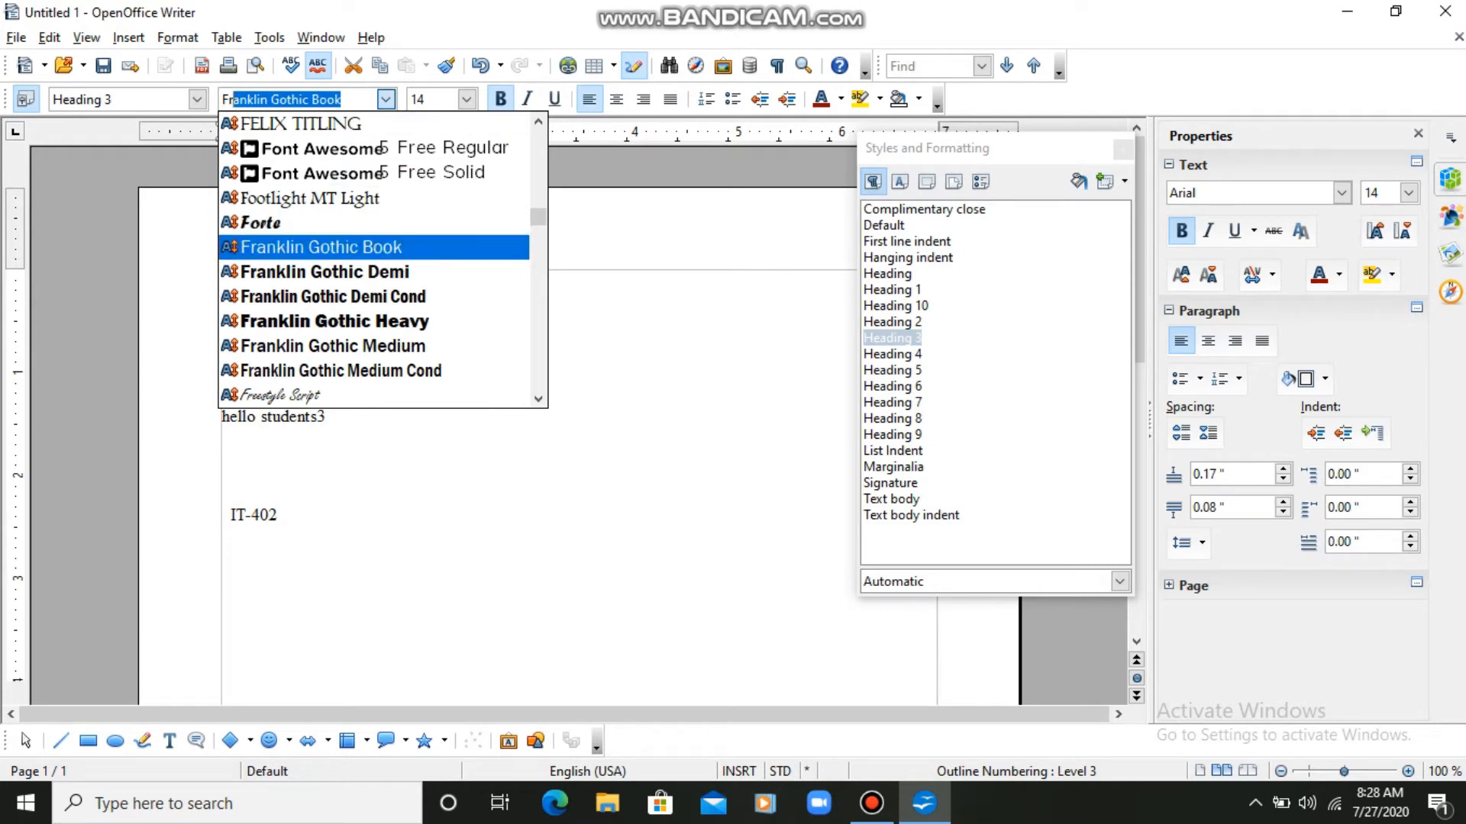
left_click(324, 272)
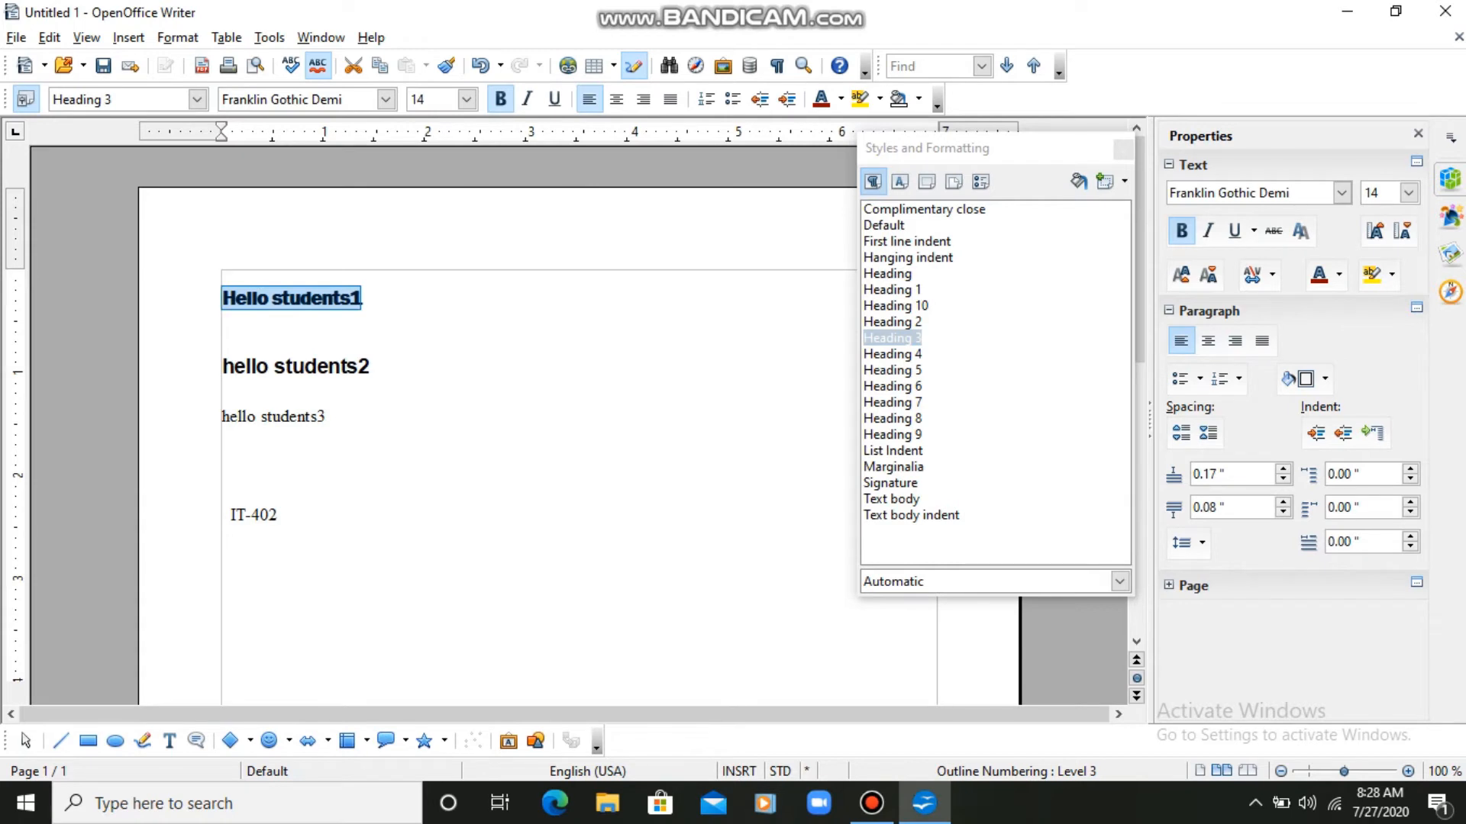
left_click(466, 100)
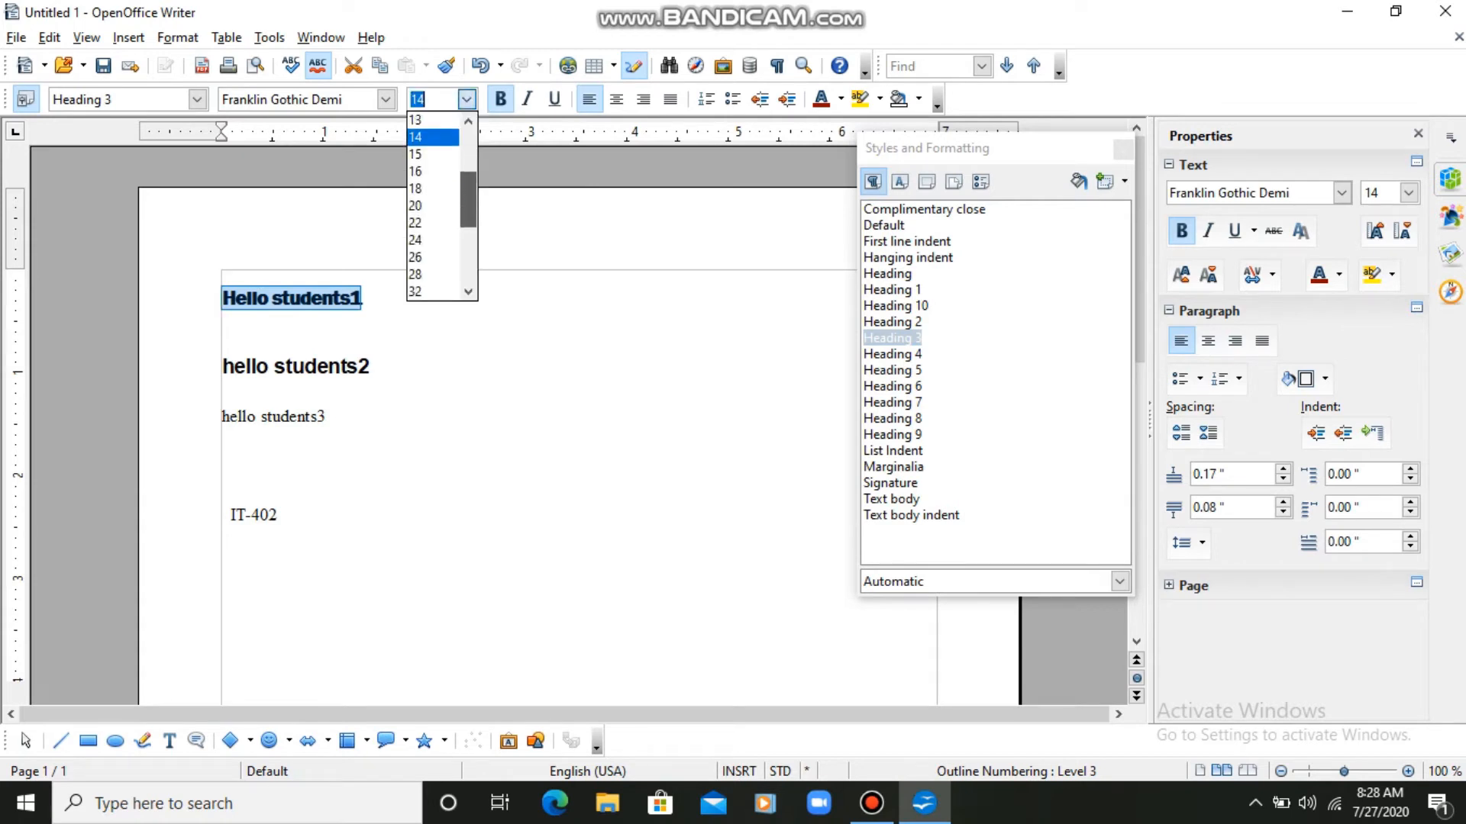
left_click(426, 275)
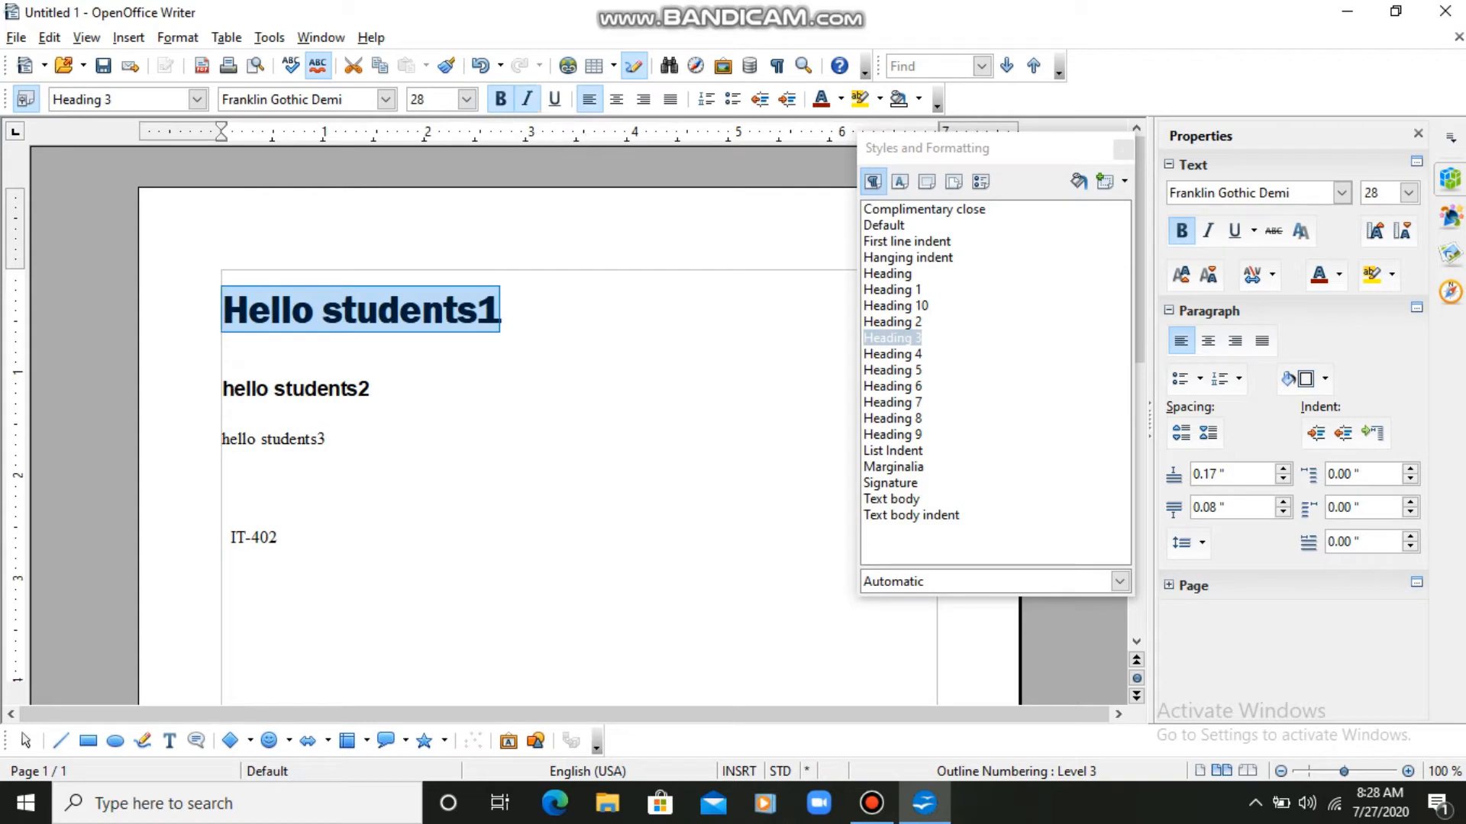
left_click(527, 99)
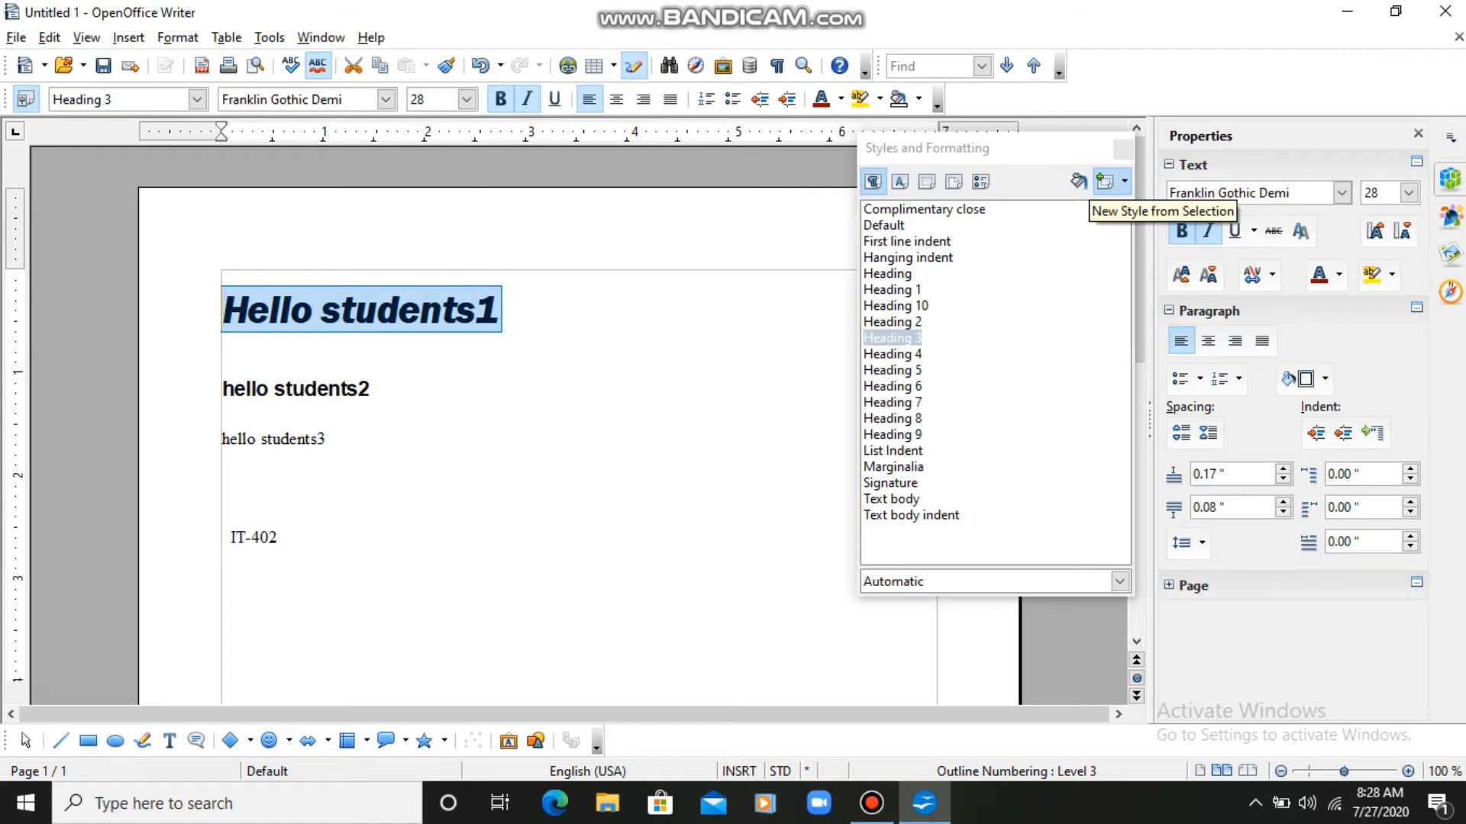
- Create a new paragraph style named "xyz" from the selected "Hello students1" line
left_click(1124, 182)
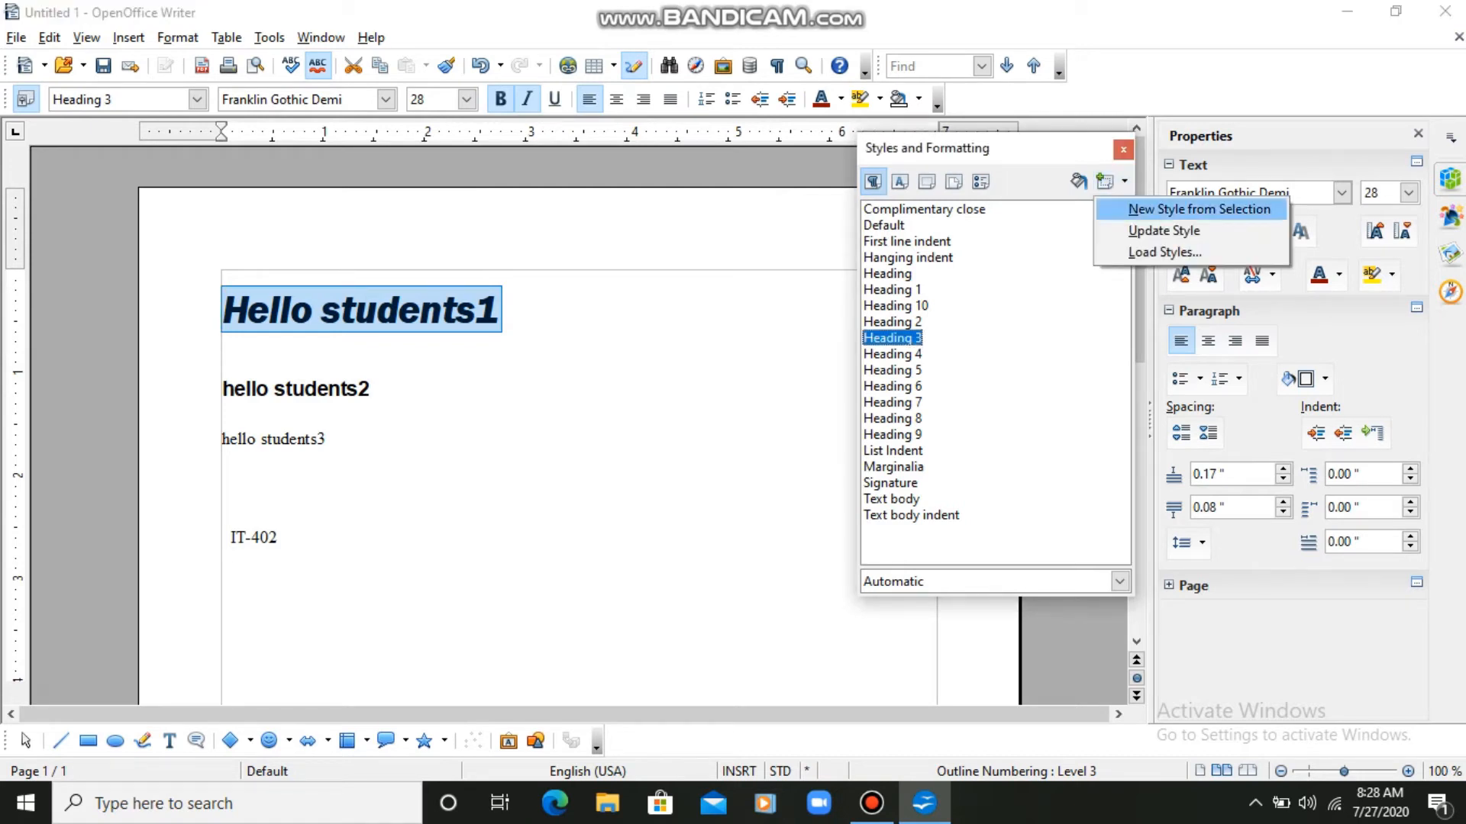
left_click(1198, 209)
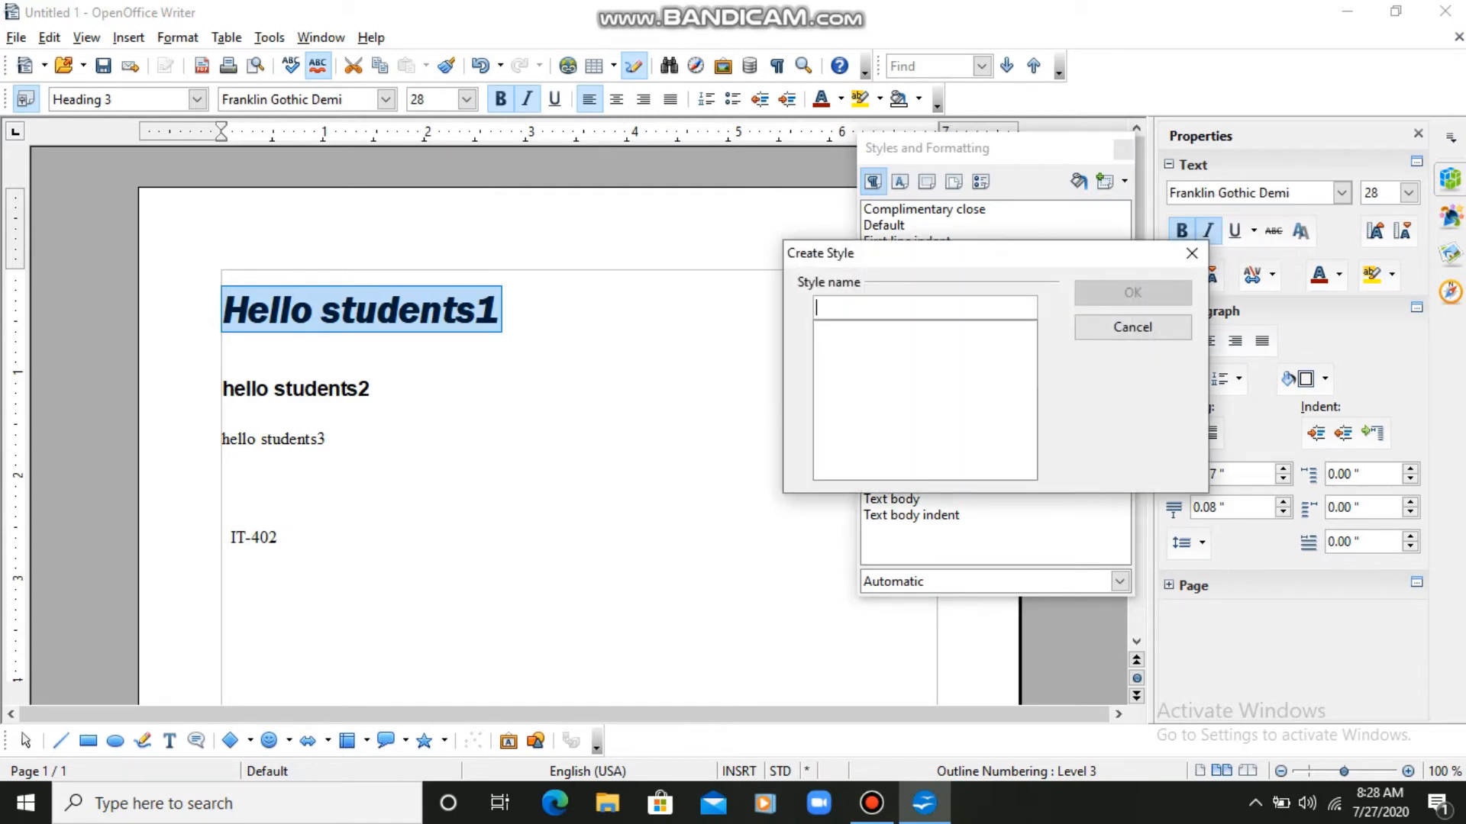
type("xyz")
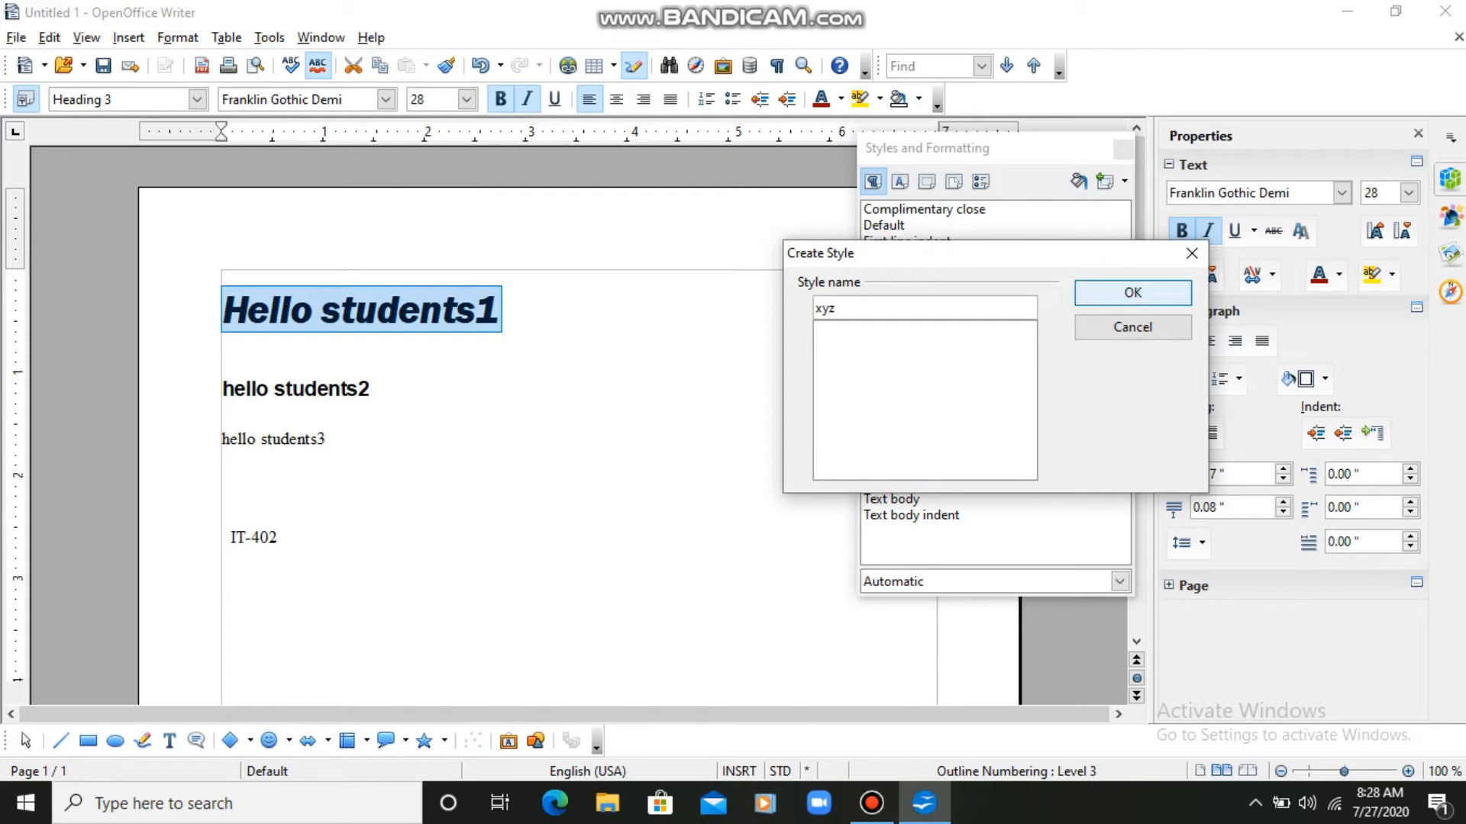
key("Return")
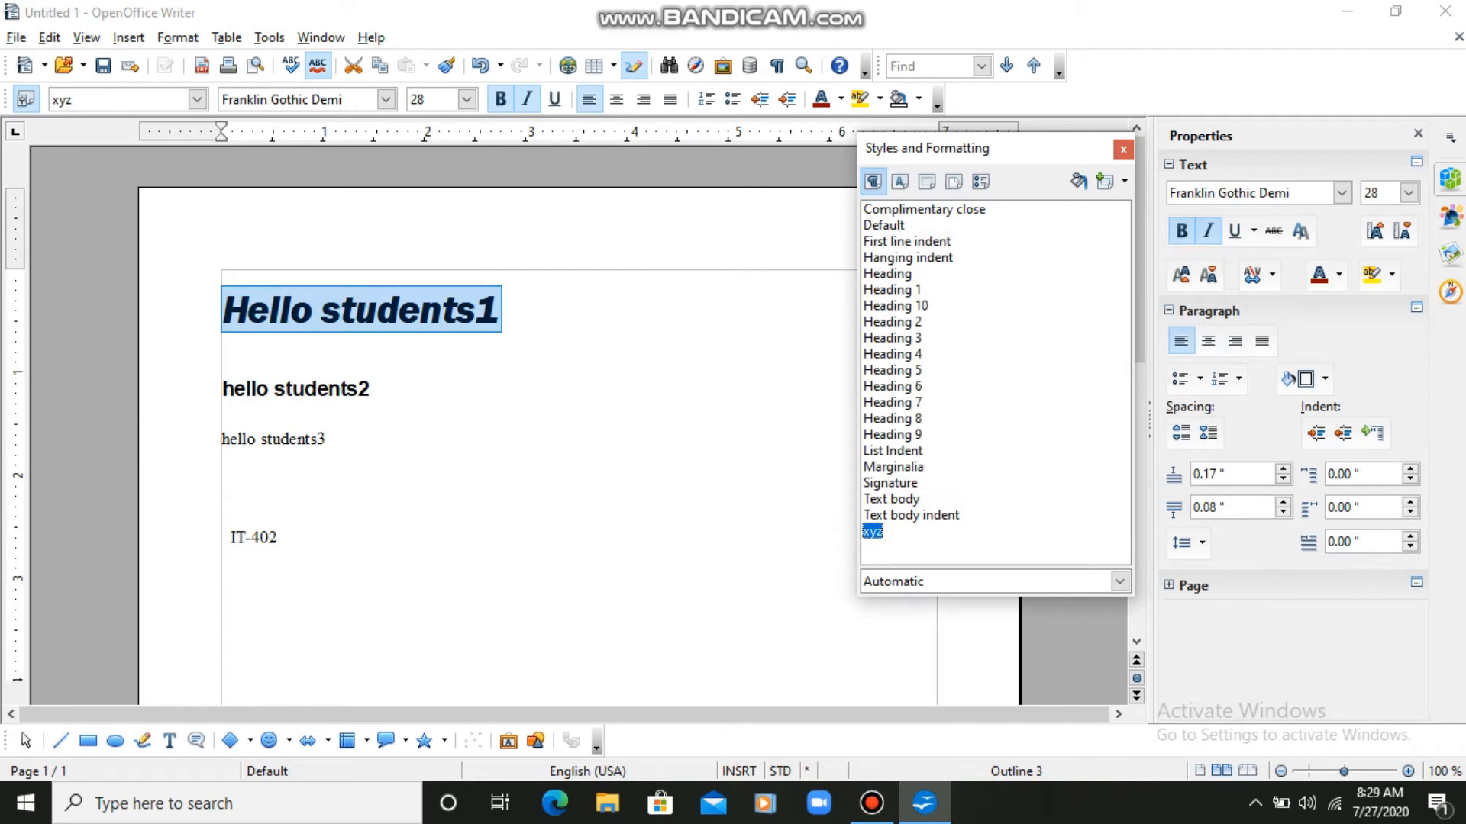
- Update the xyz style from the "Hello students1" selection and apply it to the "hello students2" line
left_click(1123, 180)
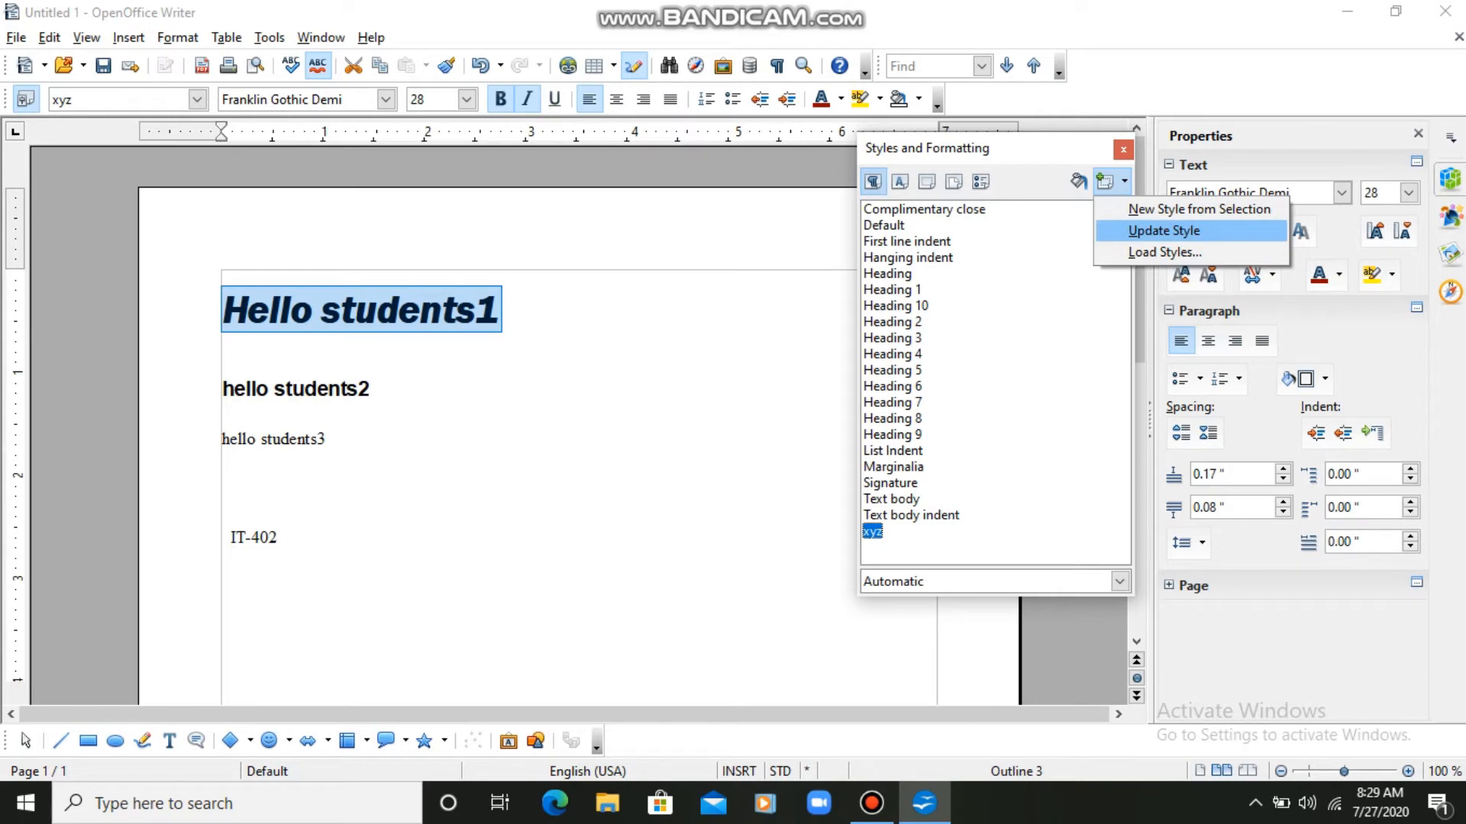
left_click(1164, 231)
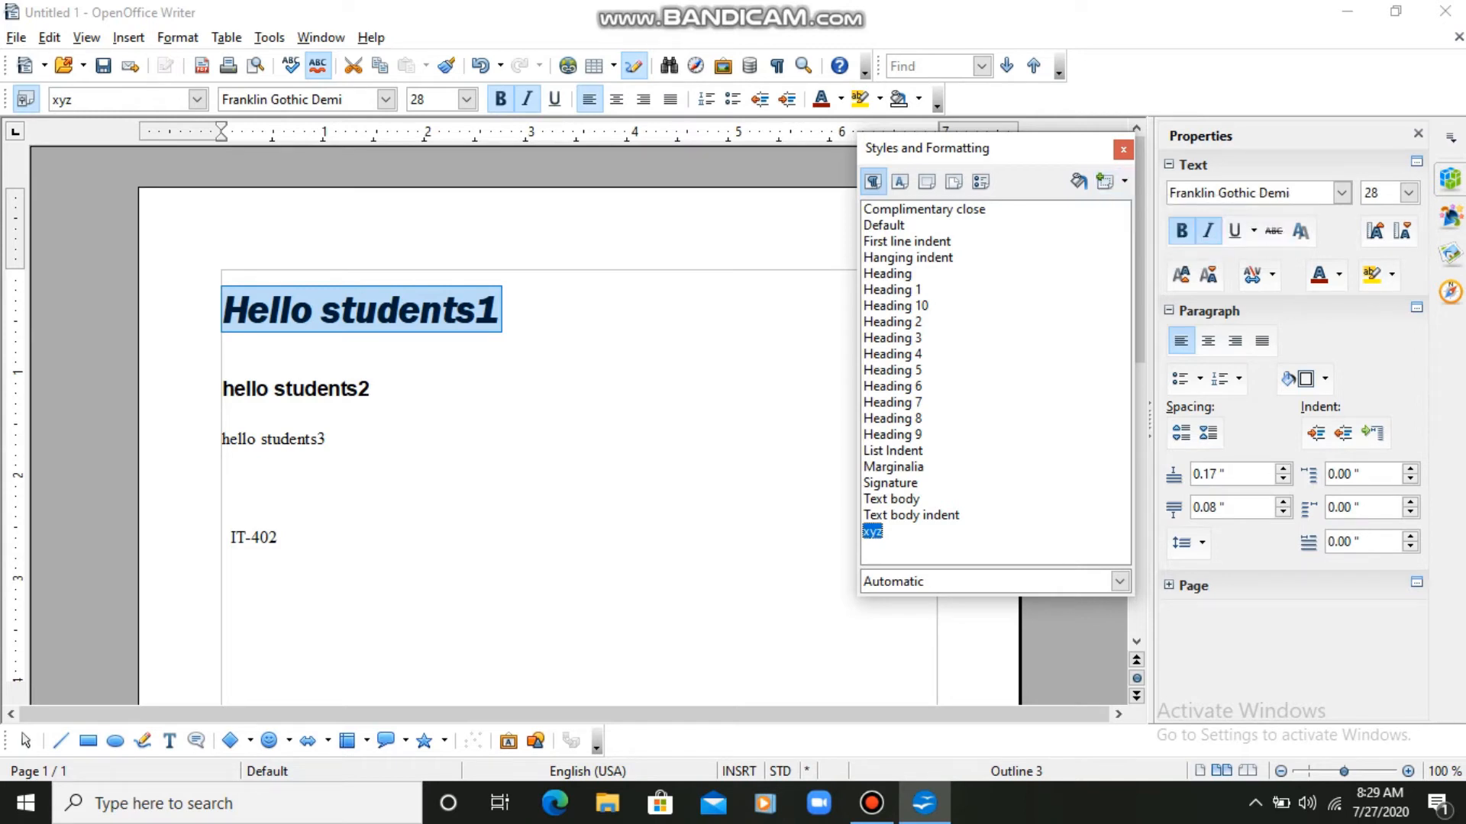
left_click_drag(370, 389, 221, 389)
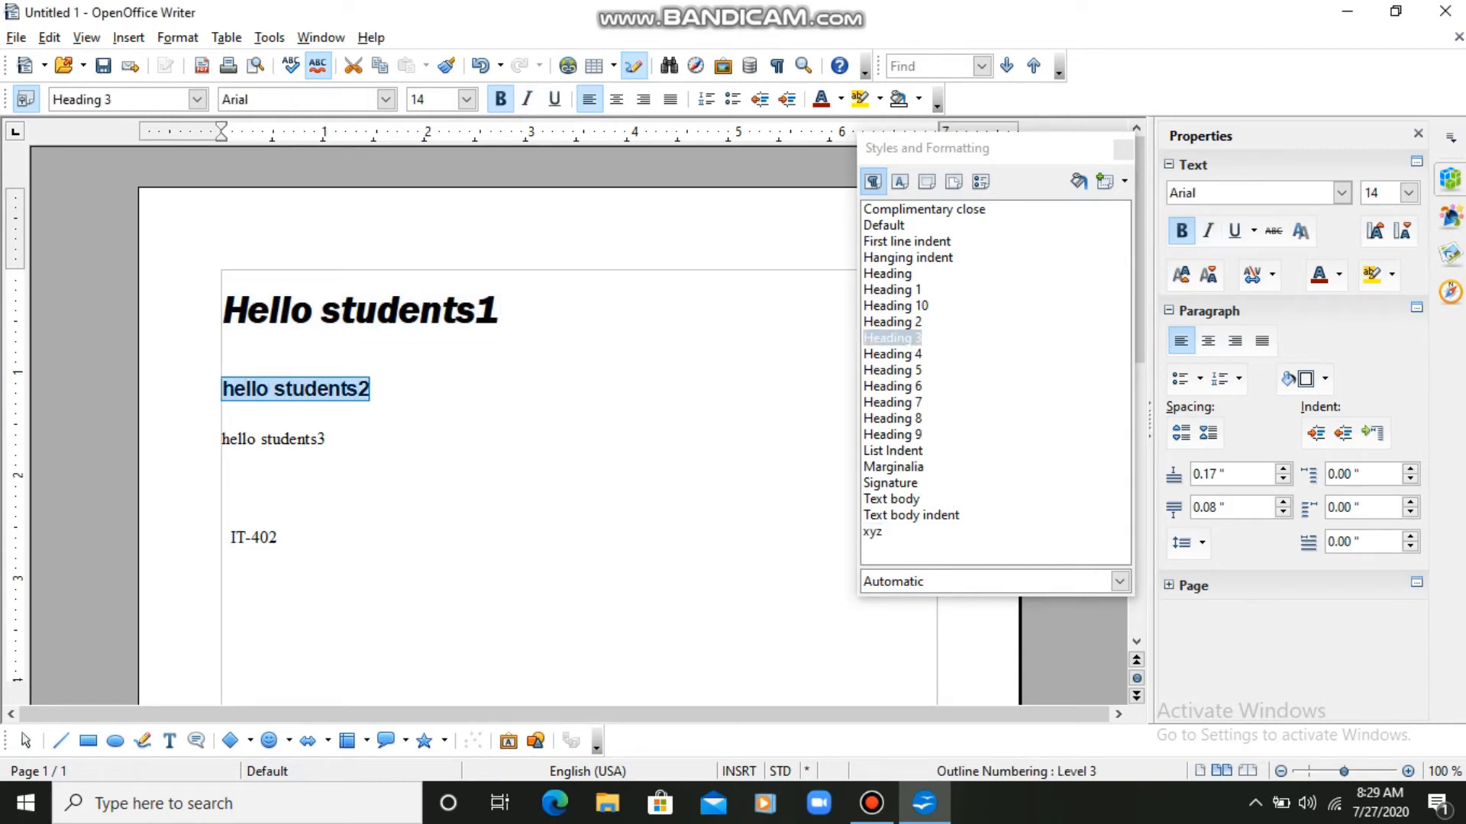
double_click(871, 531)
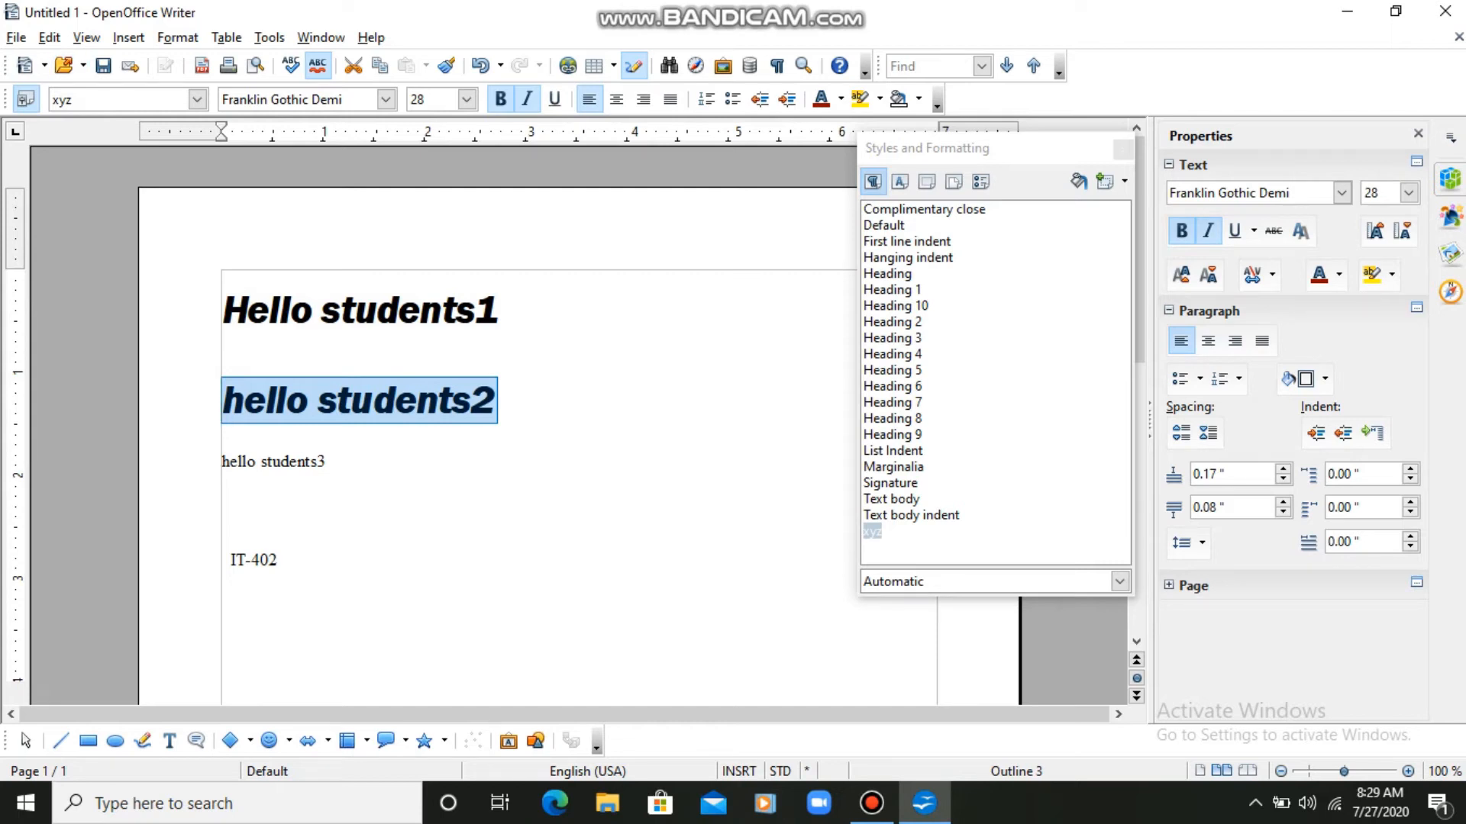
- Create a new text document and enter the line "Hello Students 1"
left_click(16, 37)
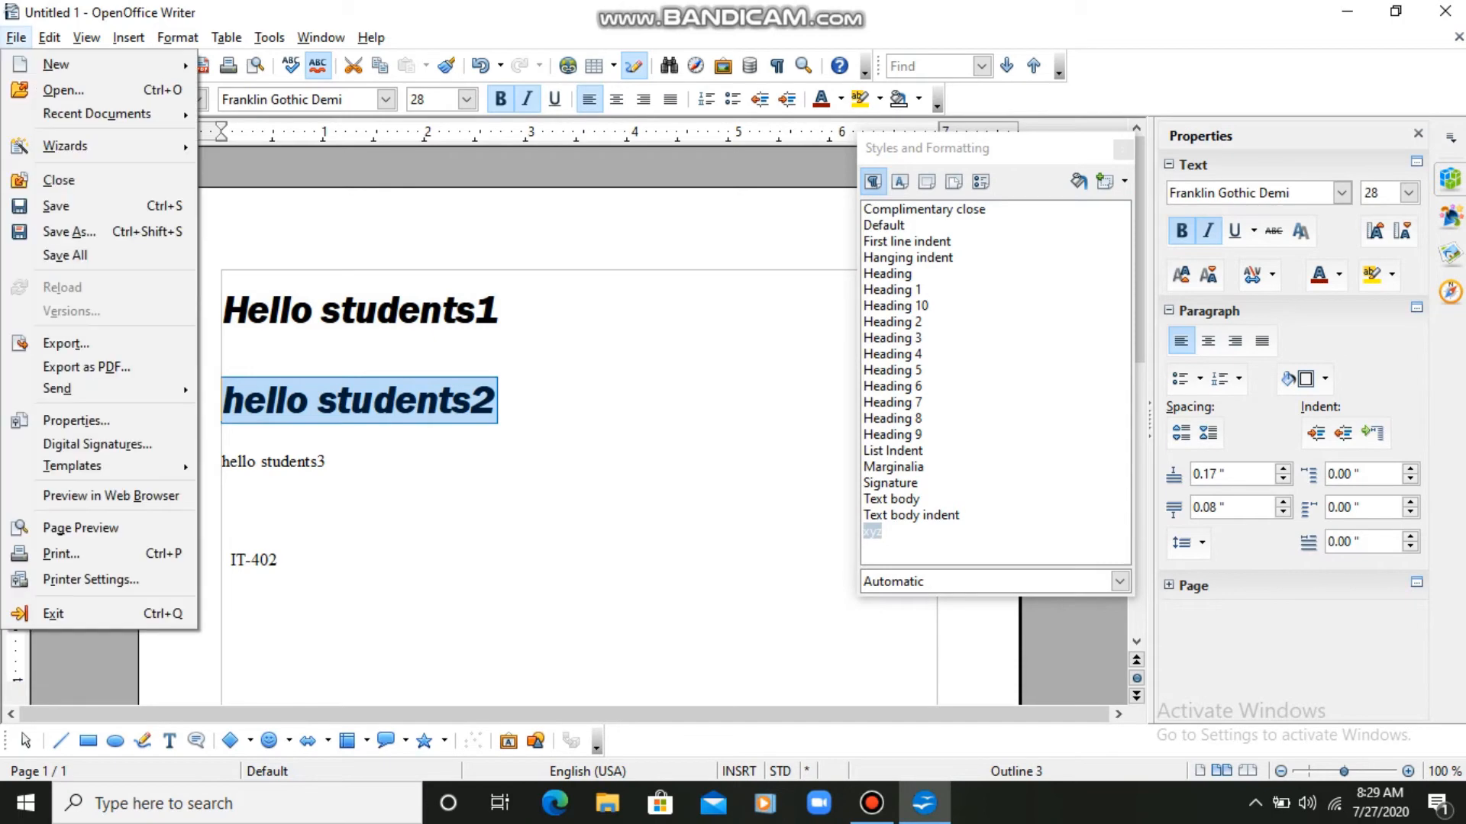
mouse_move(56, 64)
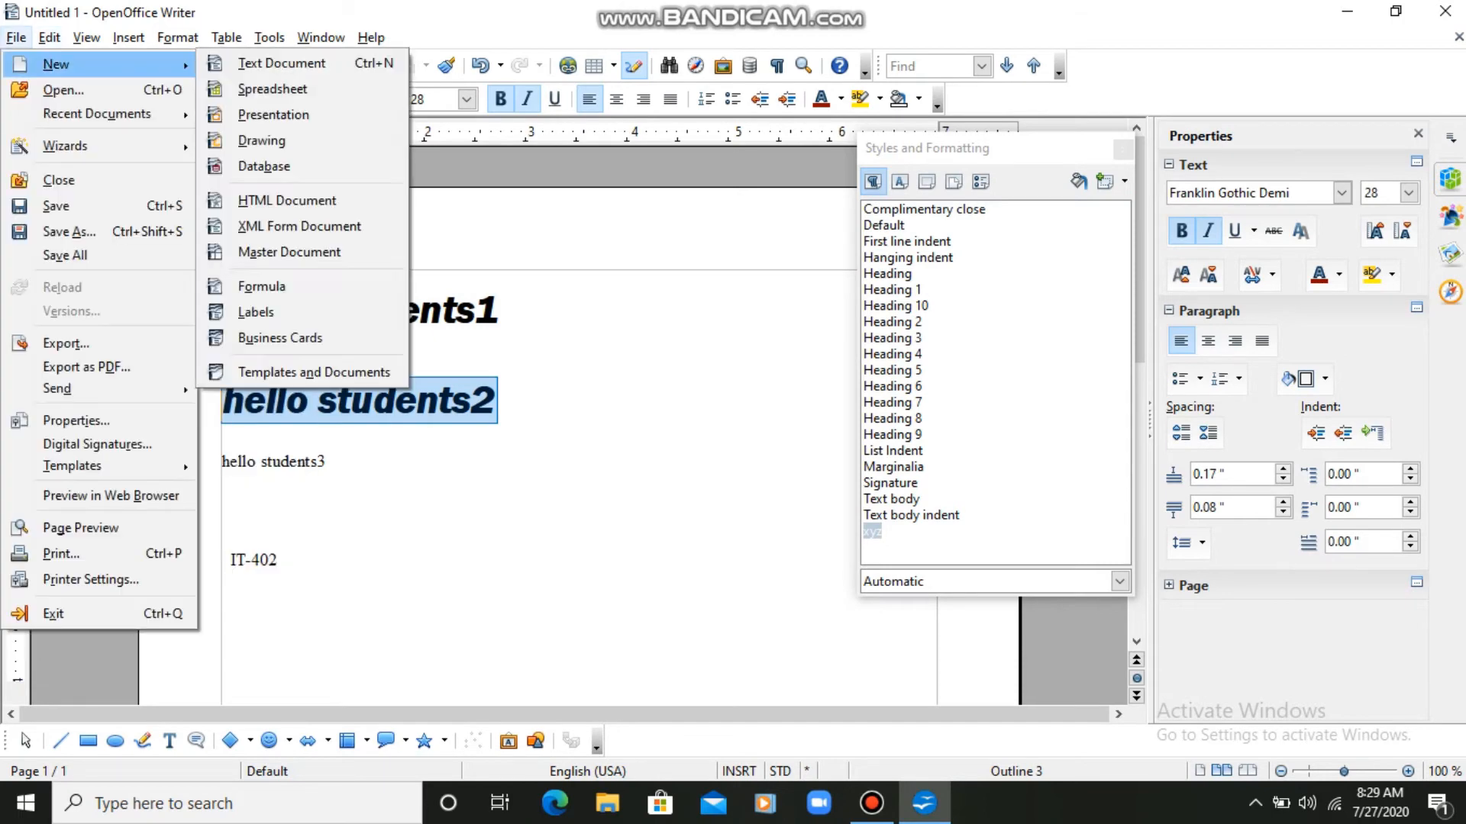
left_click(281, 63)
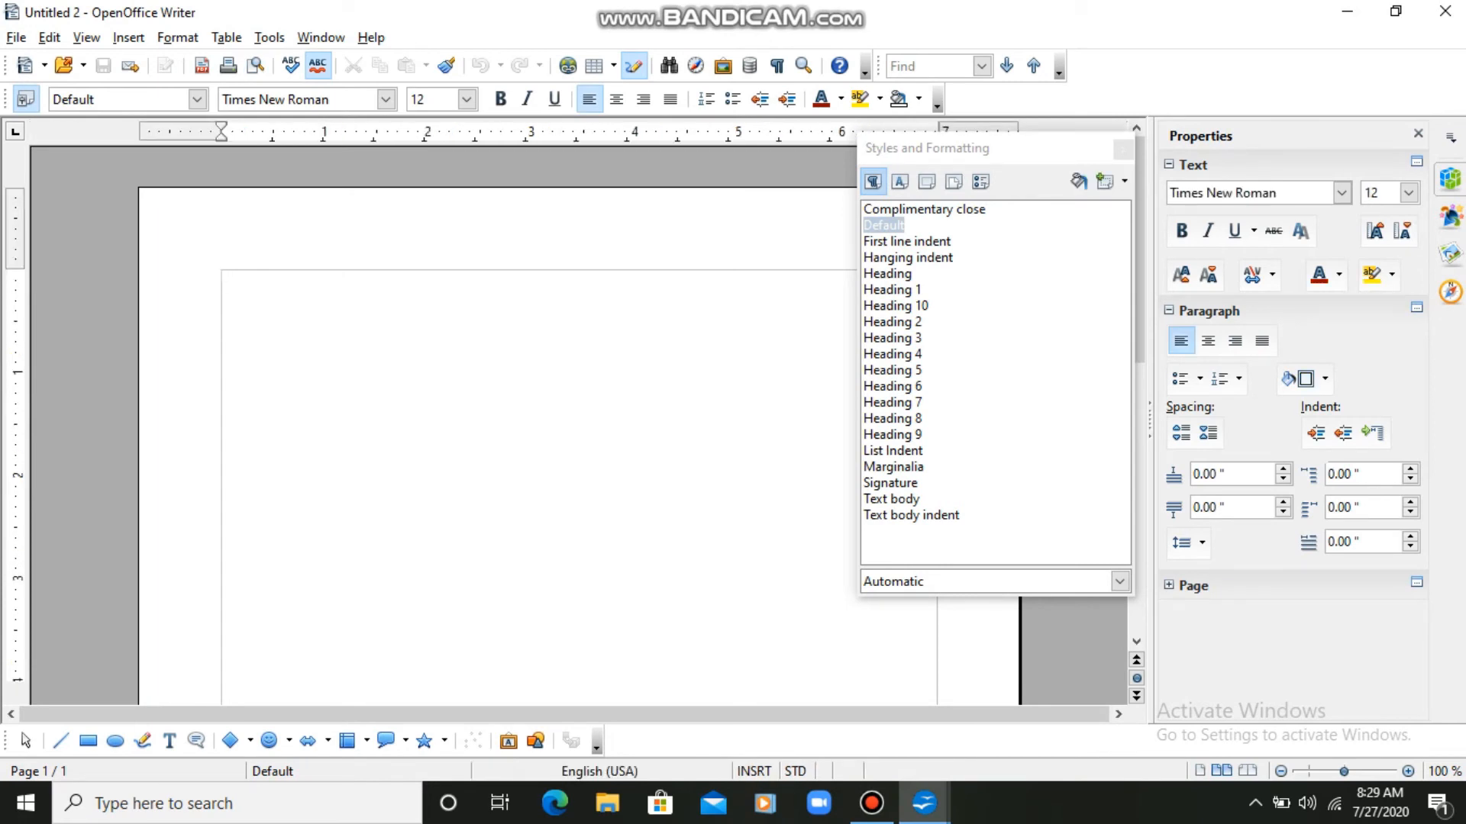
type("Hello St")
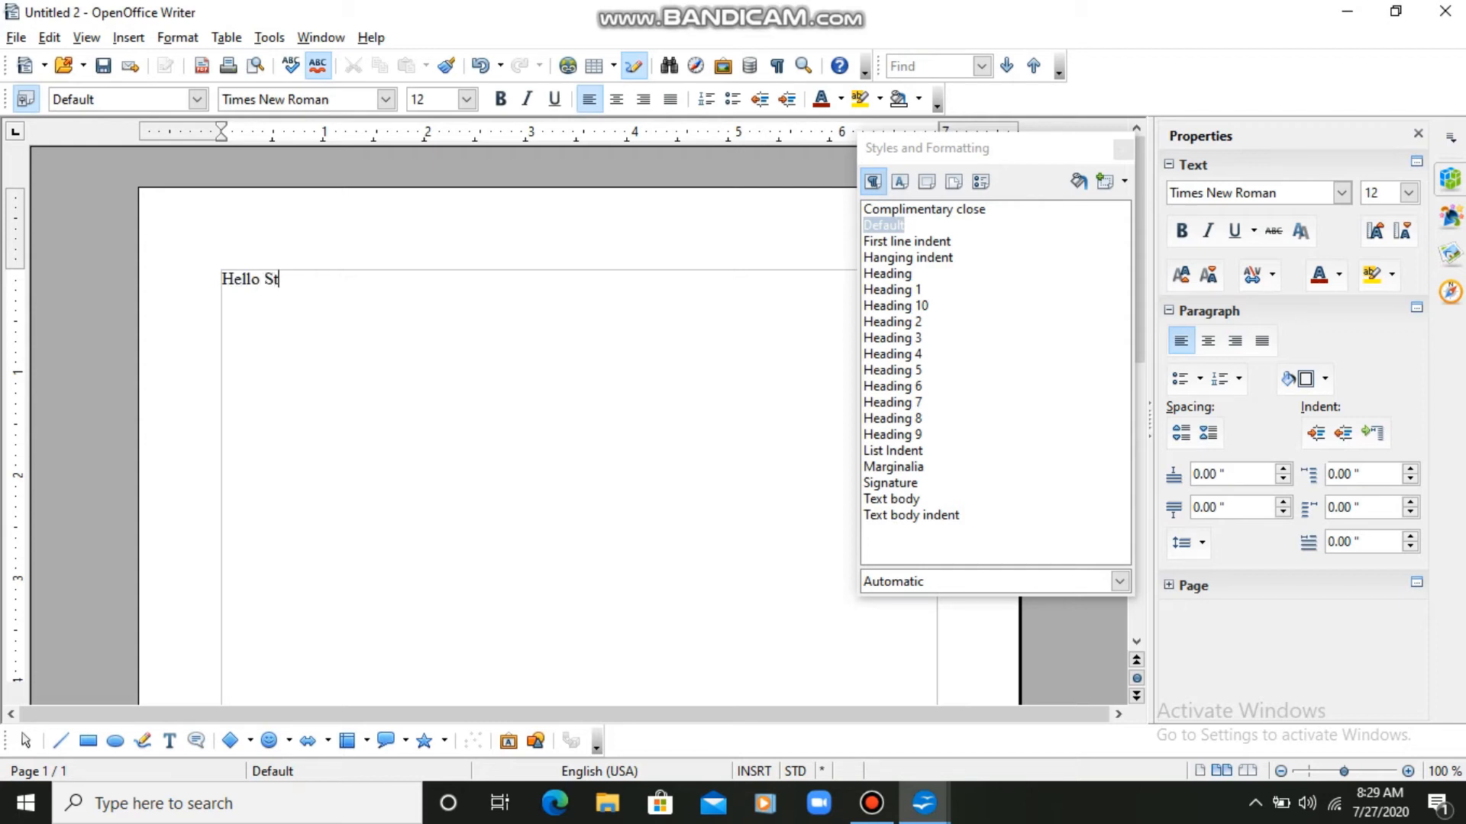
type("udents 1")
- Format the "Hello Students 1" line in Vladimir Script at 40 pt with bold and italics
key("ctrl+a")
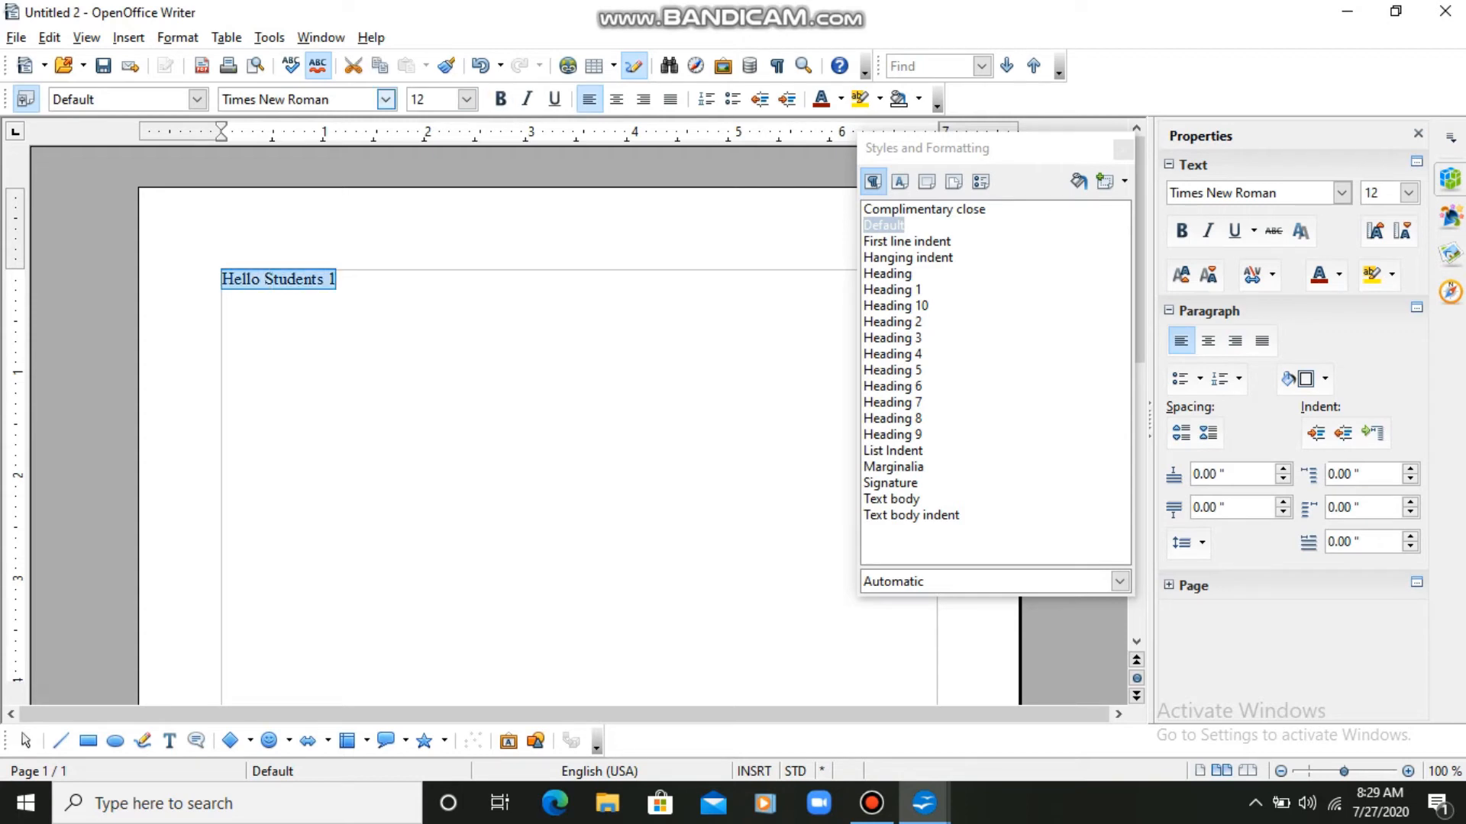
left_click(386, 99)
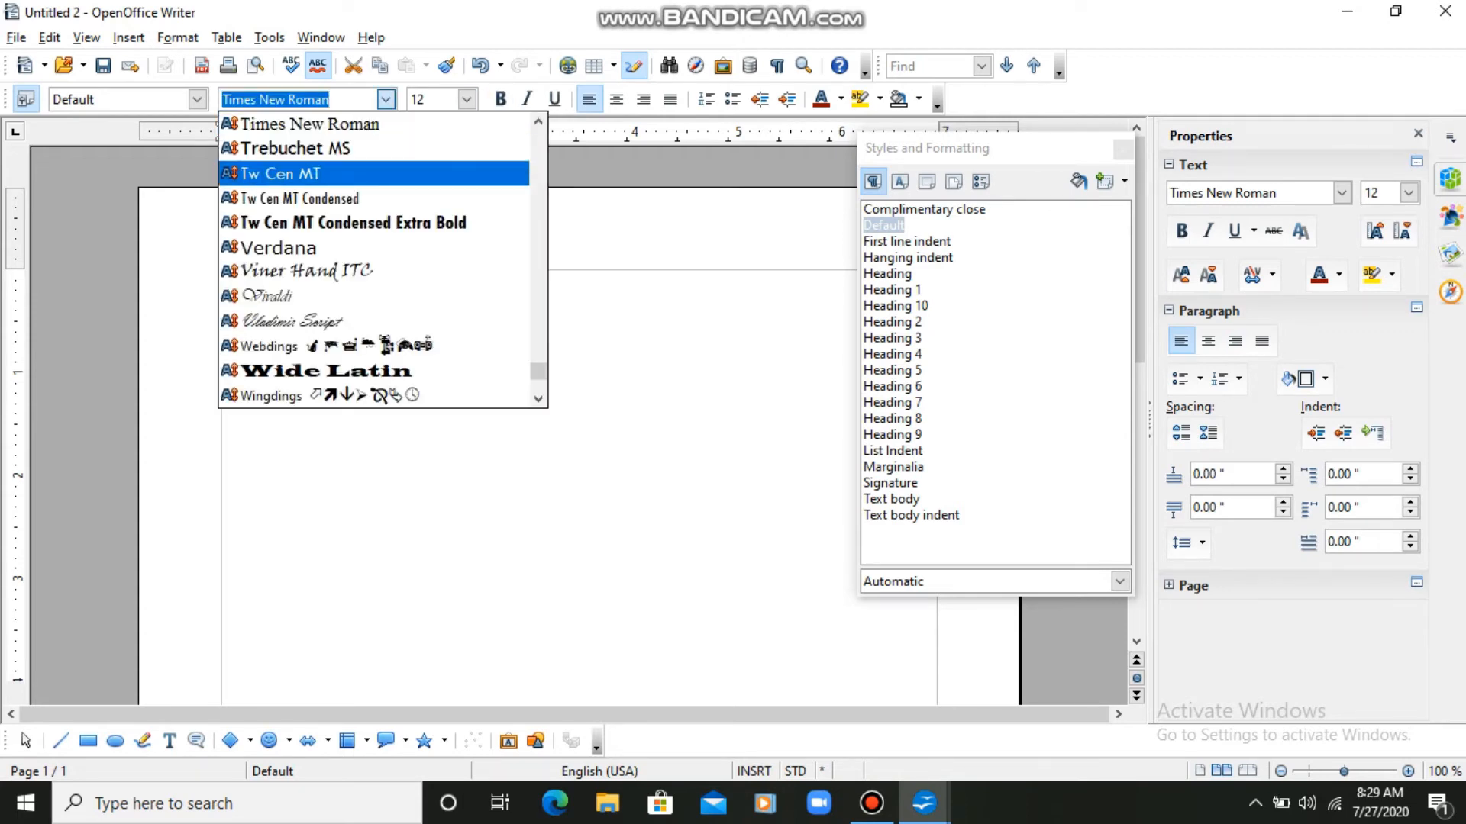
scroll(305, 320, "down", 3)
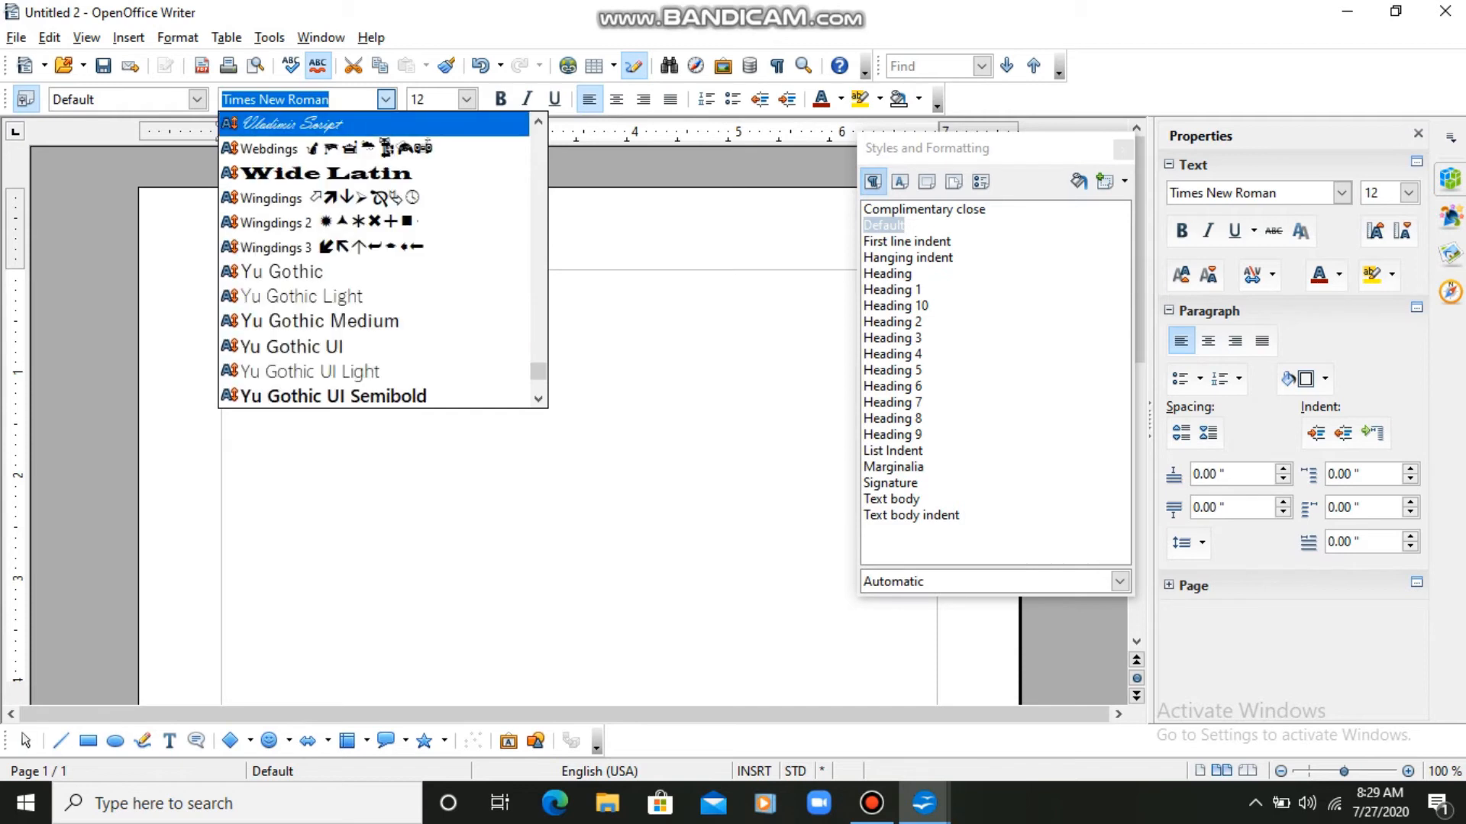
key("Return")
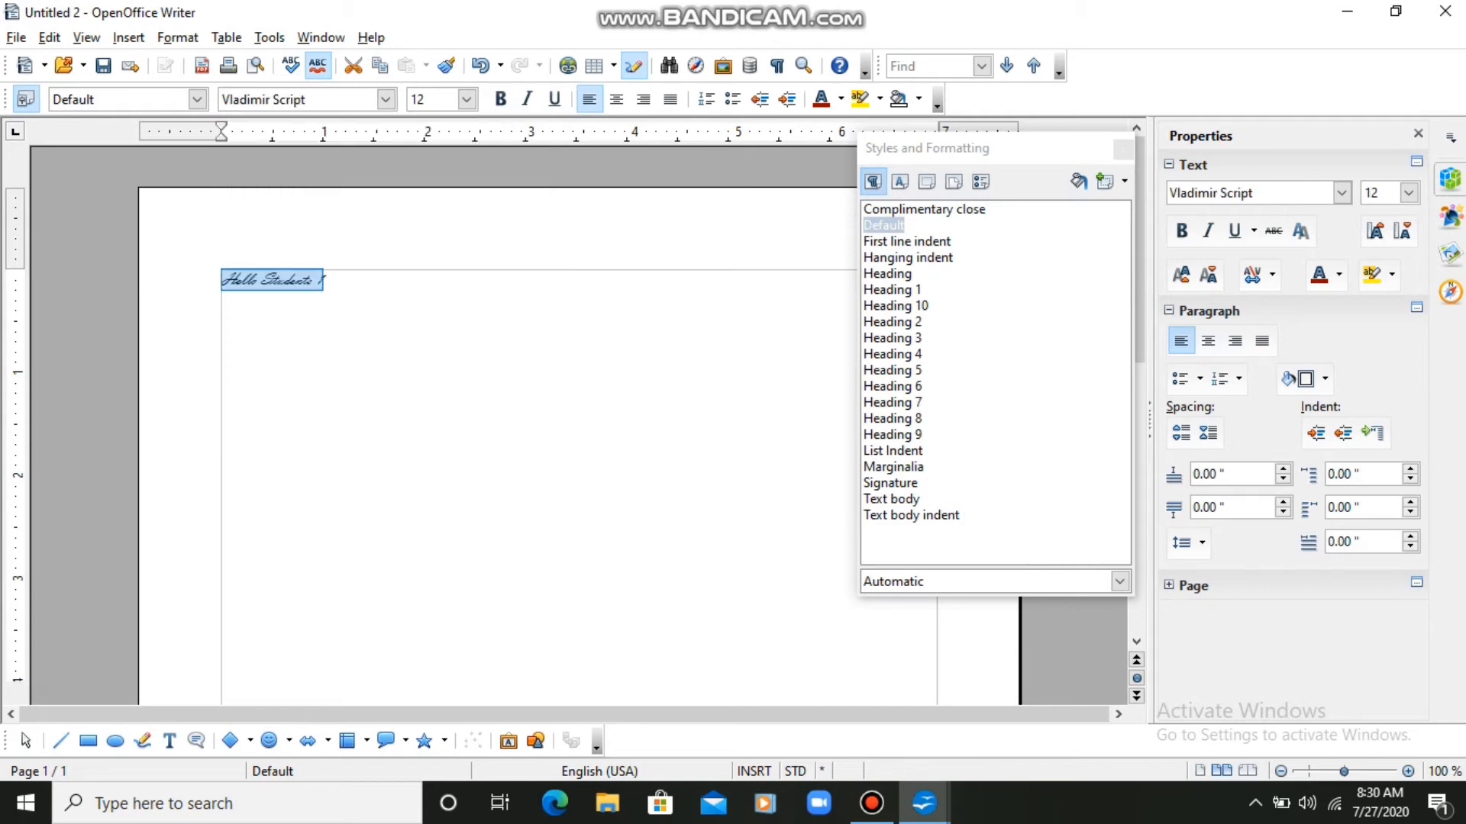
left_click(466, 100)
scroll(435, 206, "down", 4)
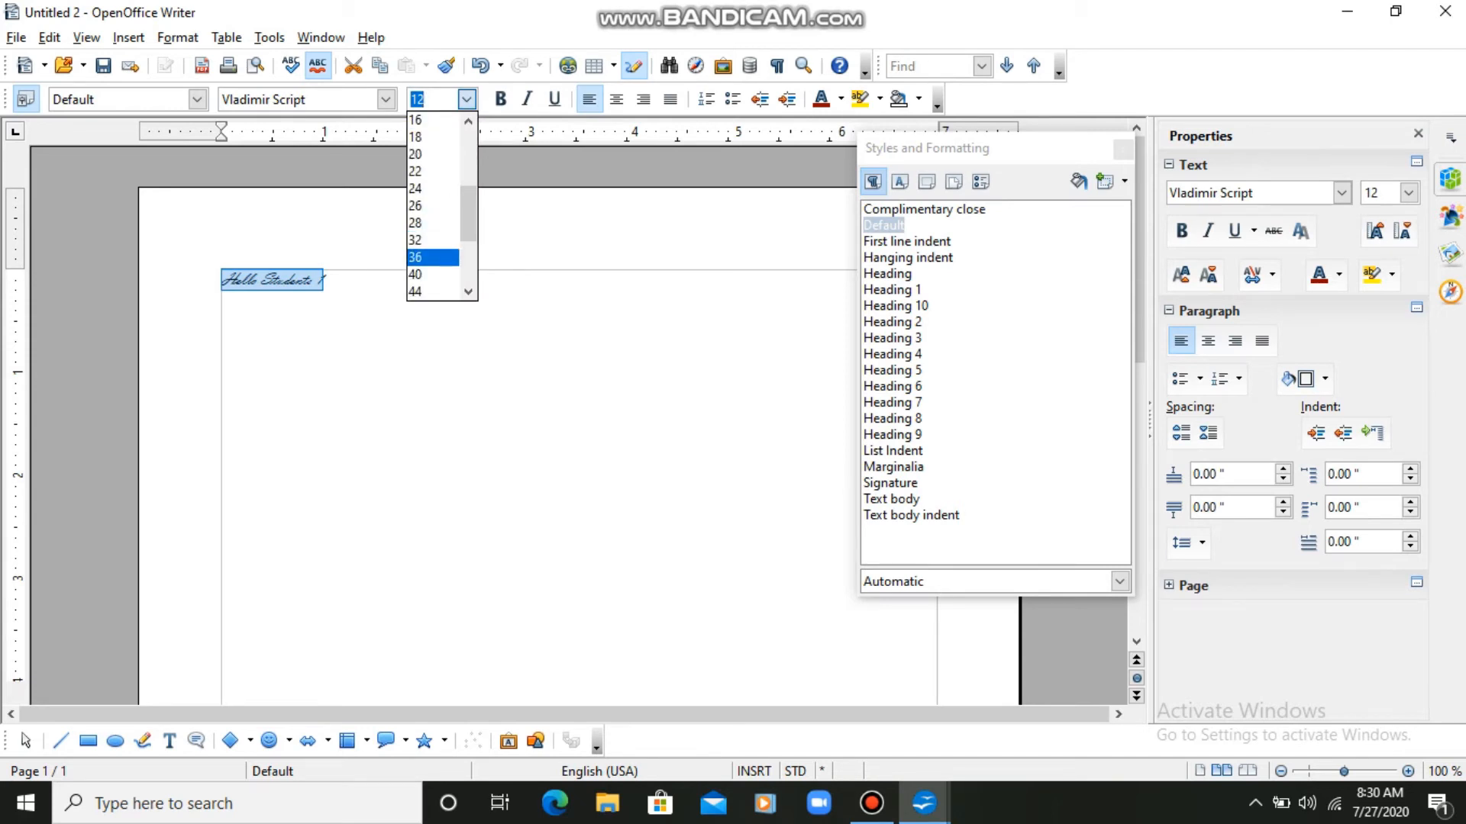
left_click(428, 274)
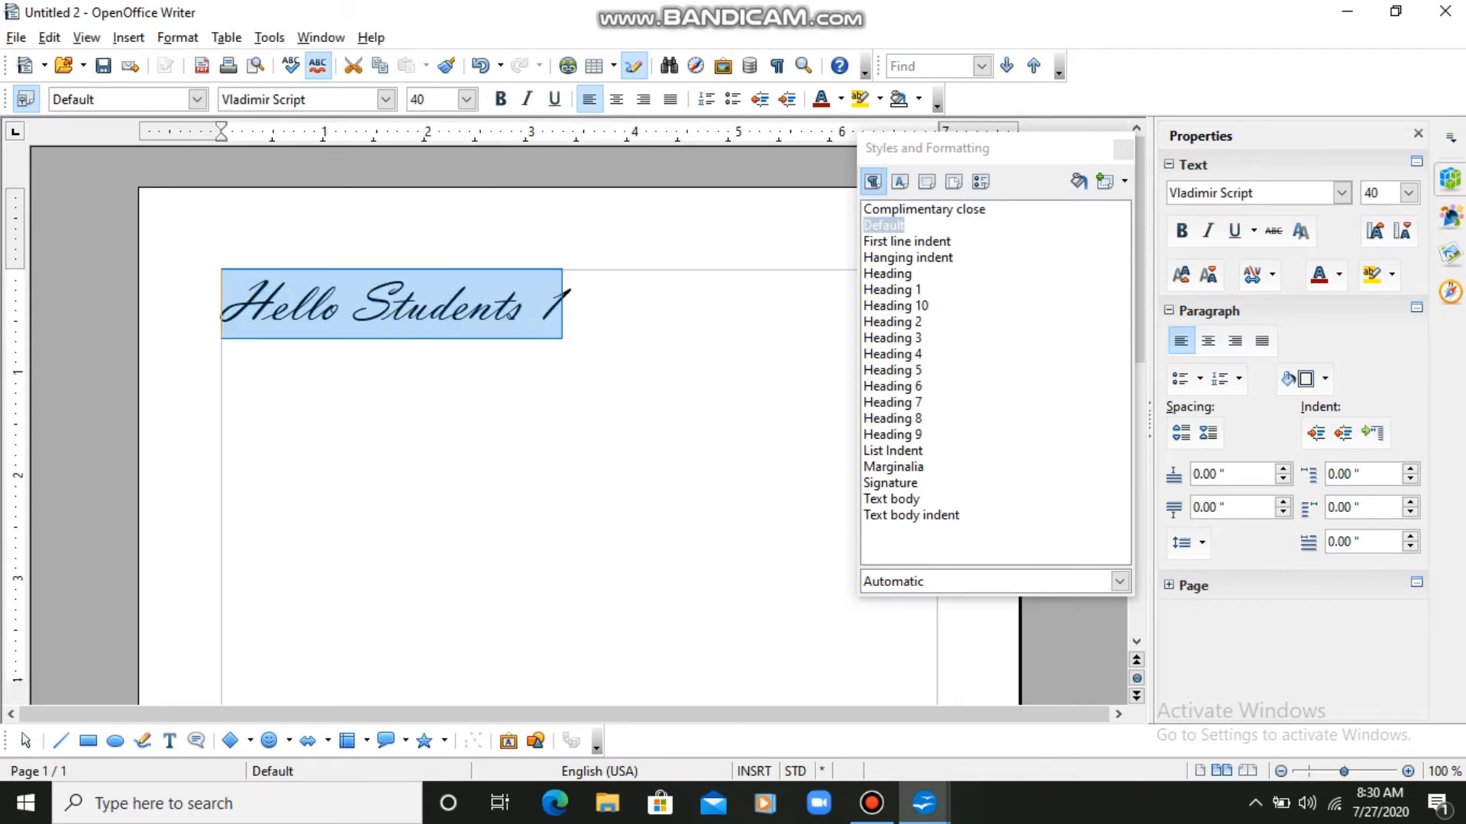
left_click(500, 98)
left_click(527, 99)
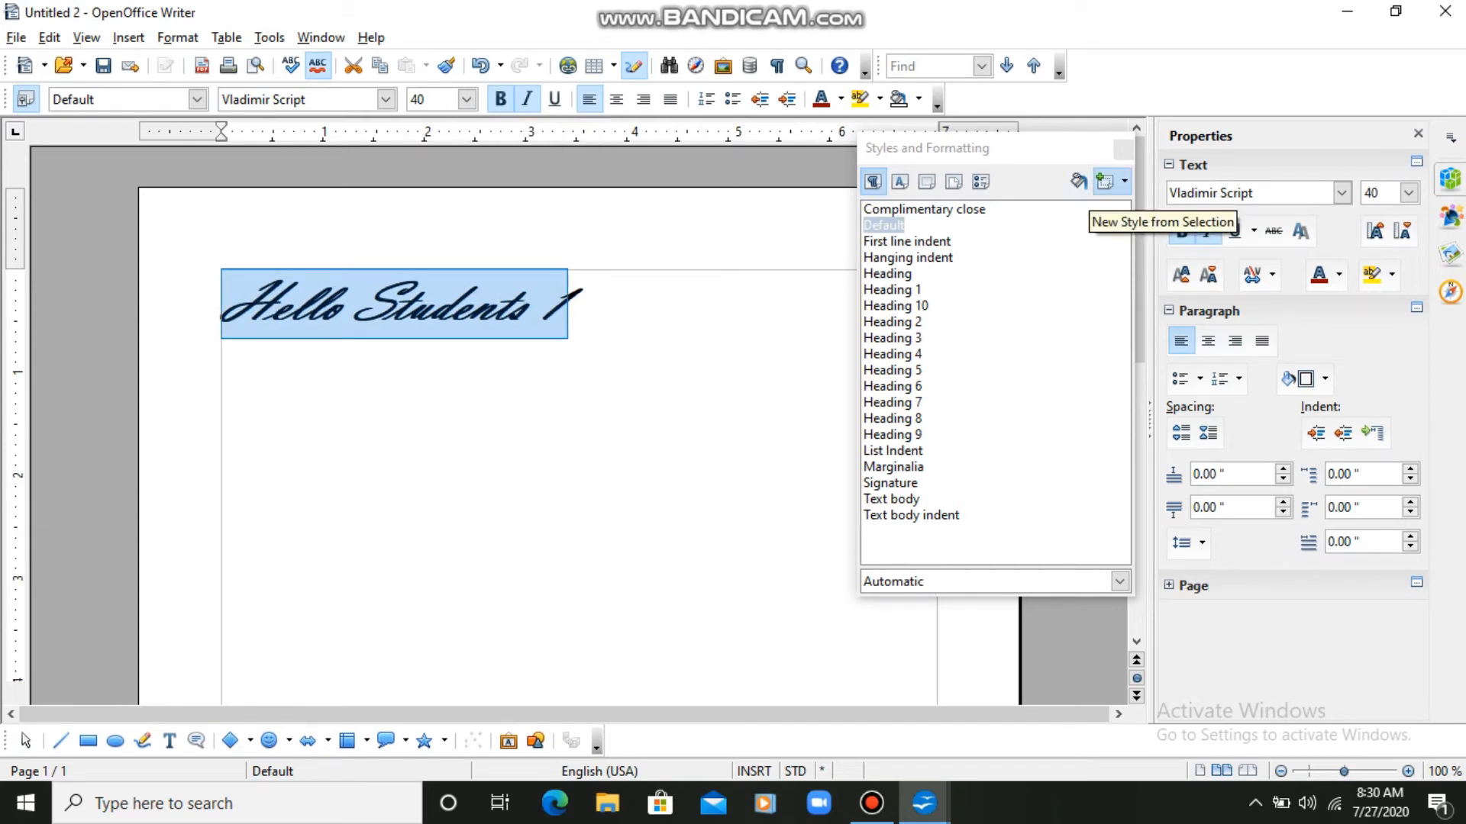
- Create a paragraph style named "abc" from the "Hello Students 1" selection and update it
left_click(1106, 182)
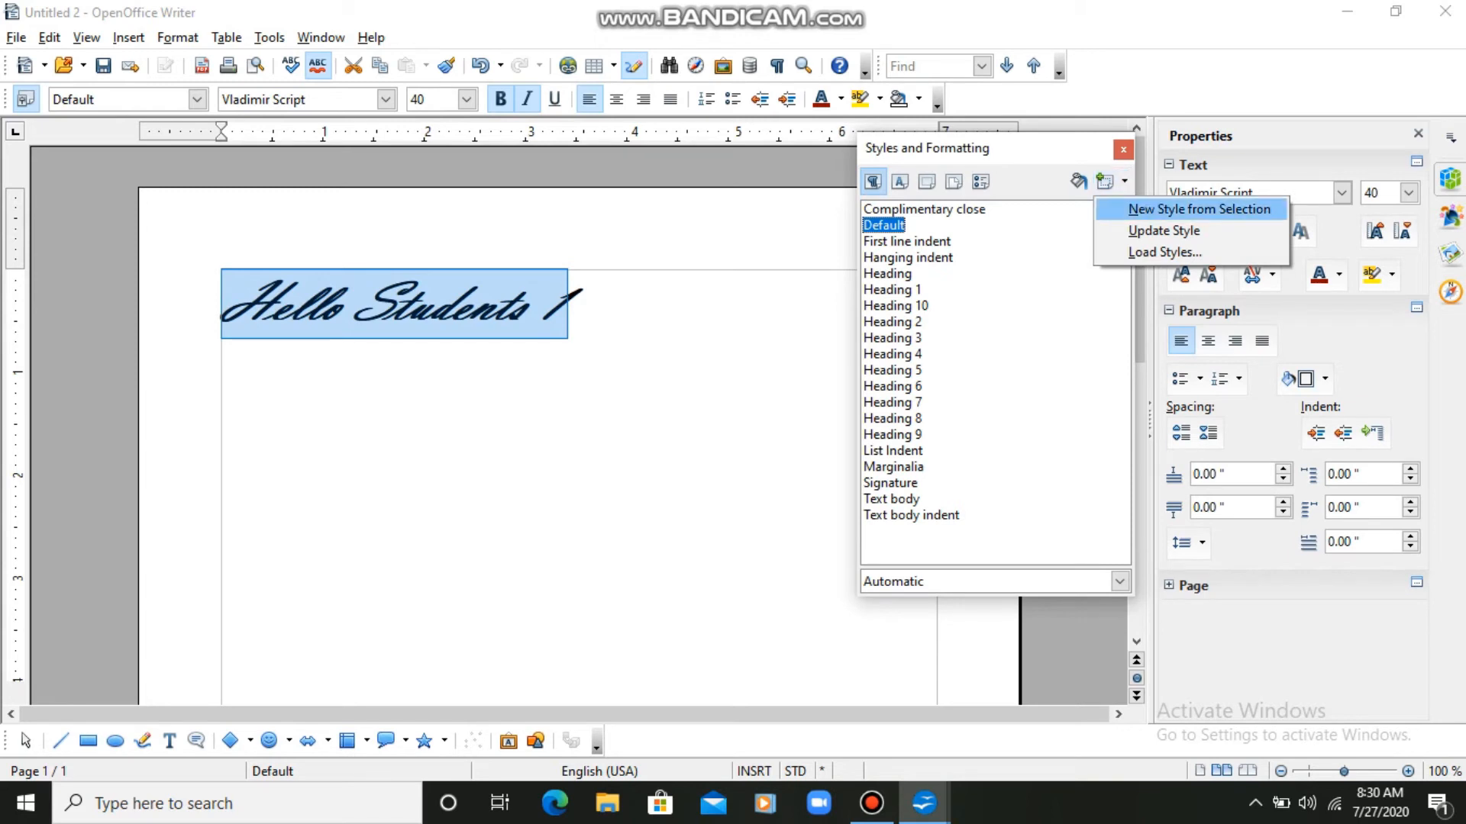
left_click(1198, 209)
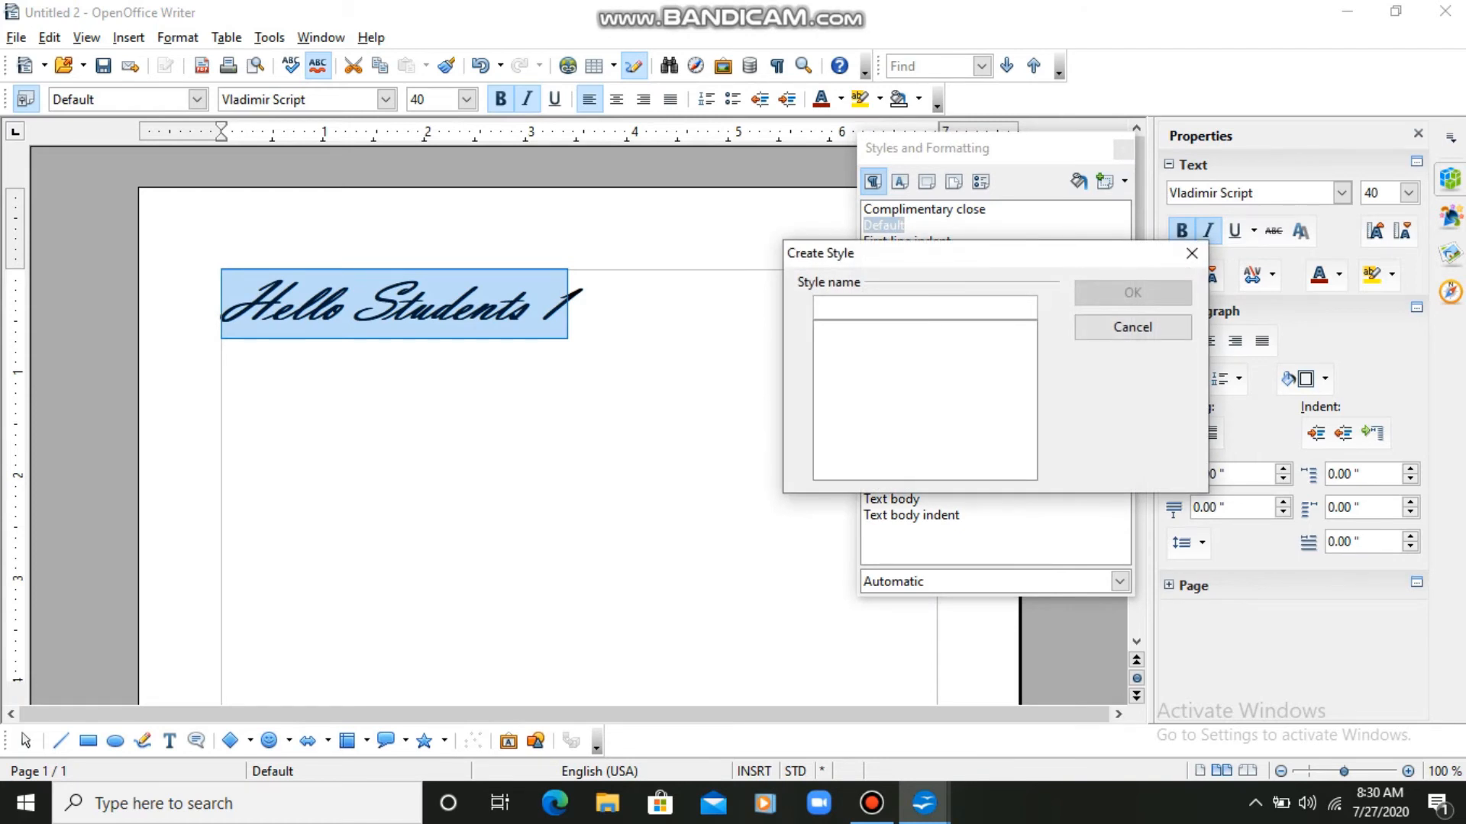
type("abc")
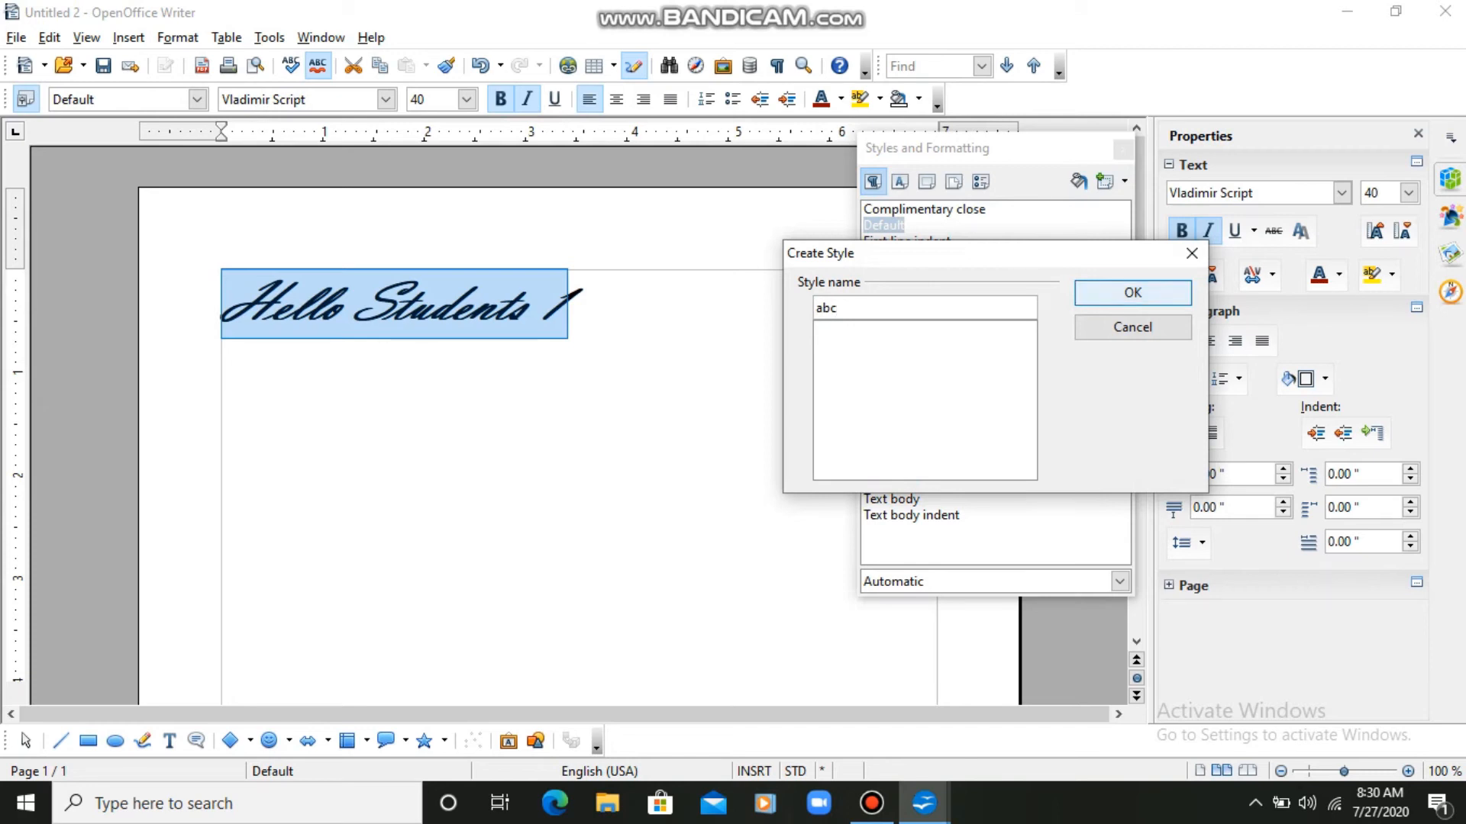
key("Return")
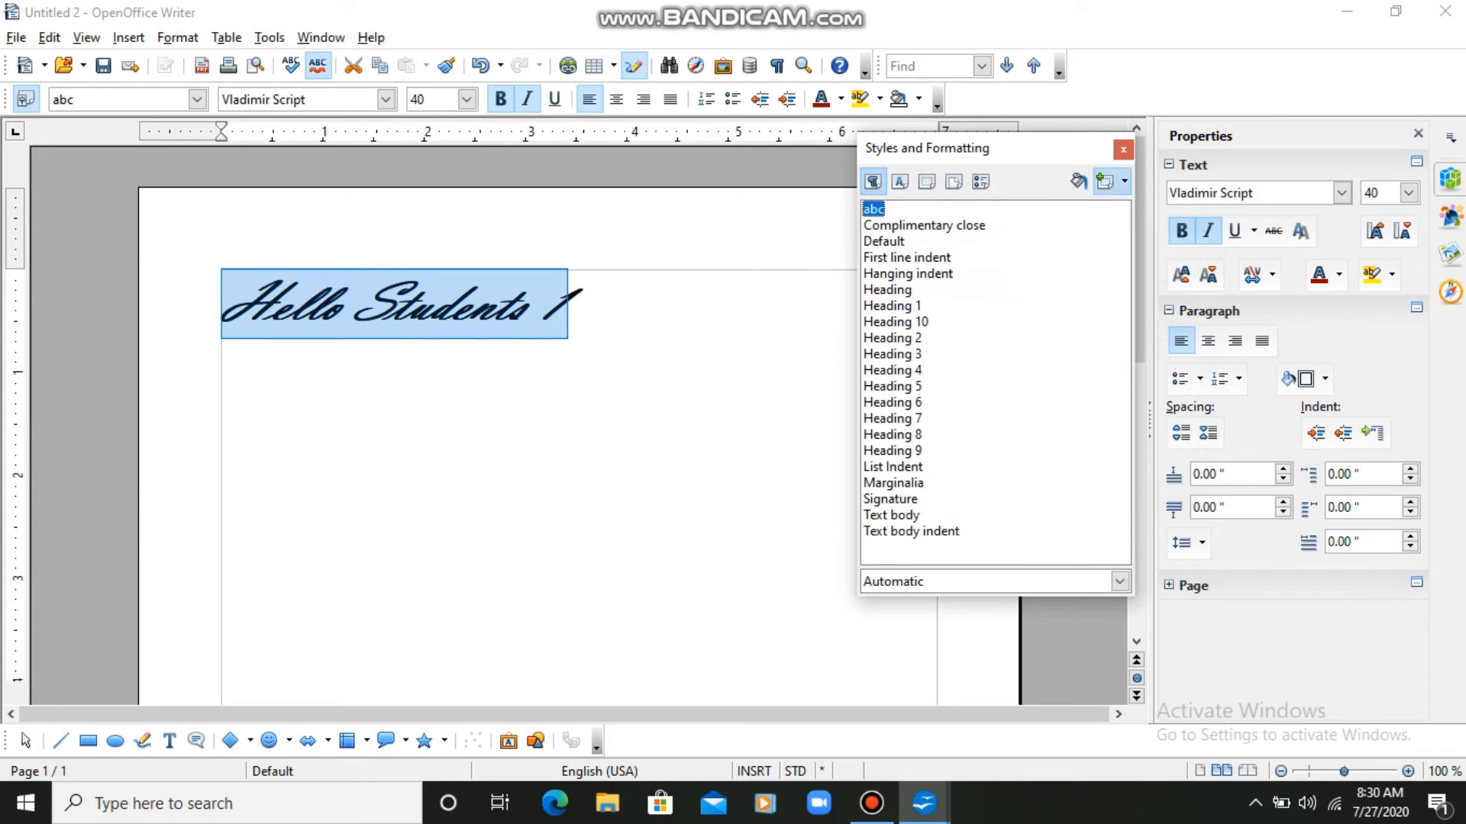
left_click(1124, 181)
left_click(1164, 230)
- Save the new document to the Desktop as "Untitled 2" in ODF Text Document format
left_click(16, 37)
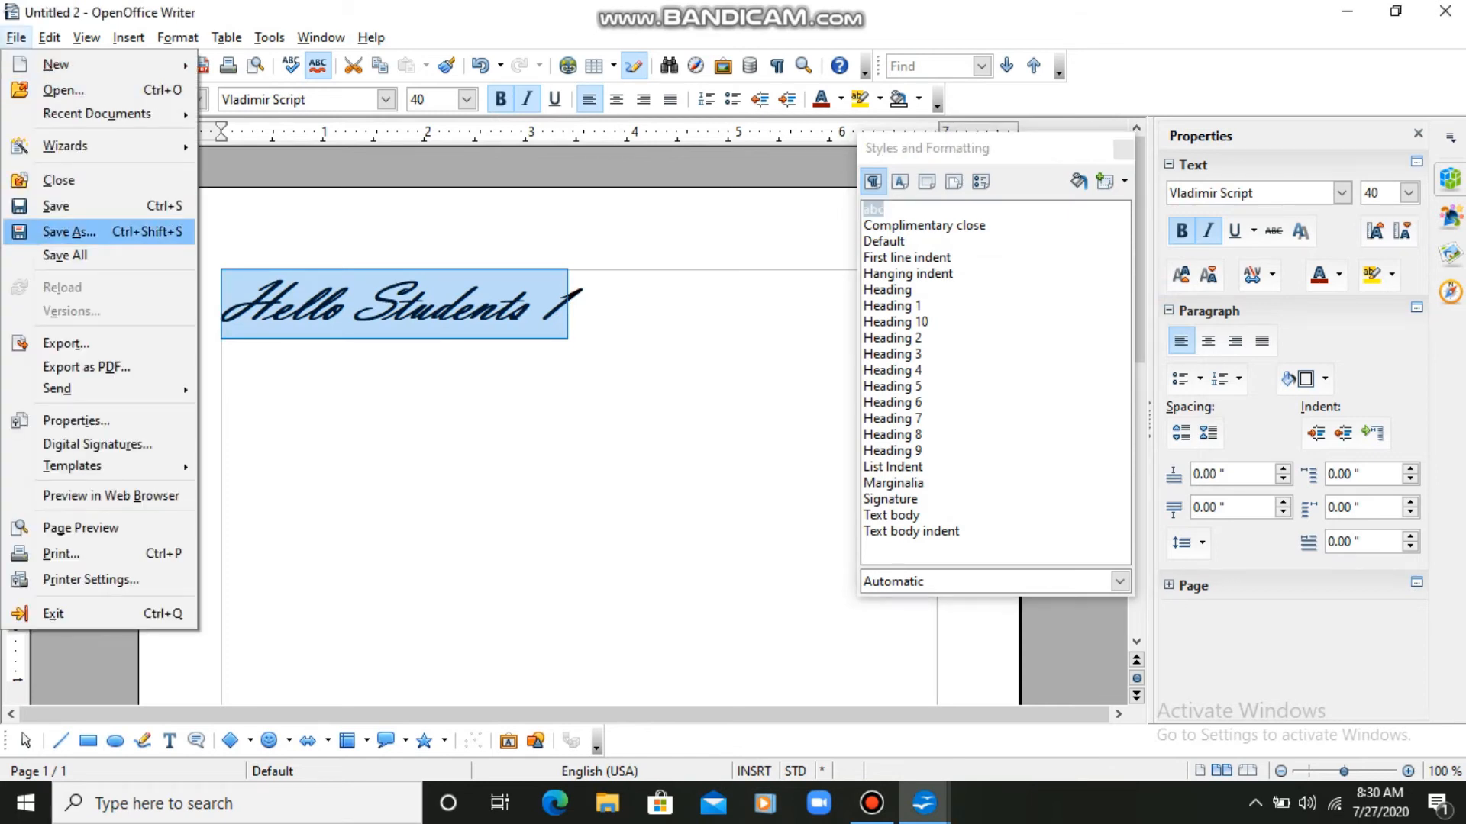
left_click(70, 233)
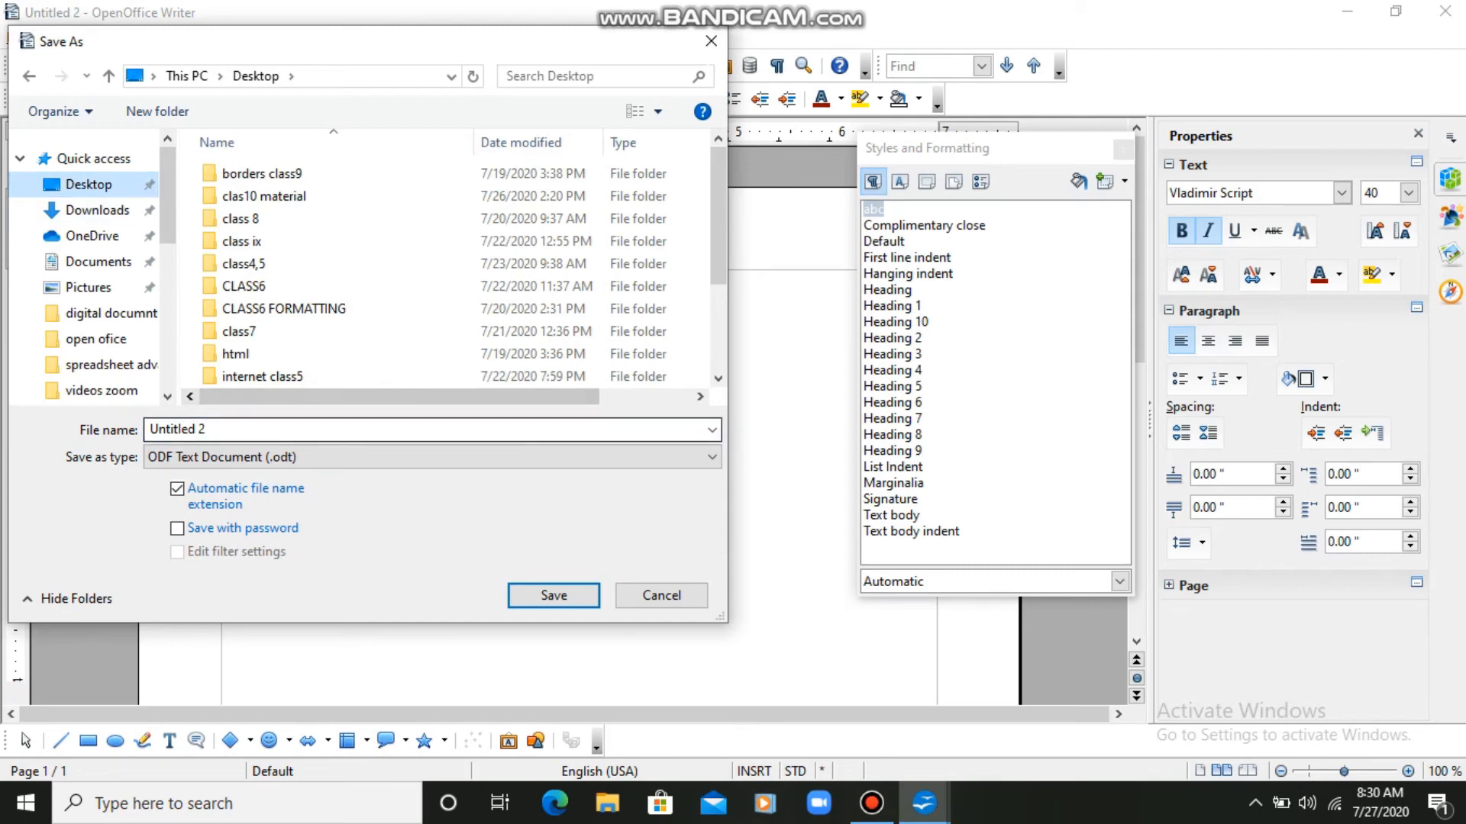
left_click(554, 596)
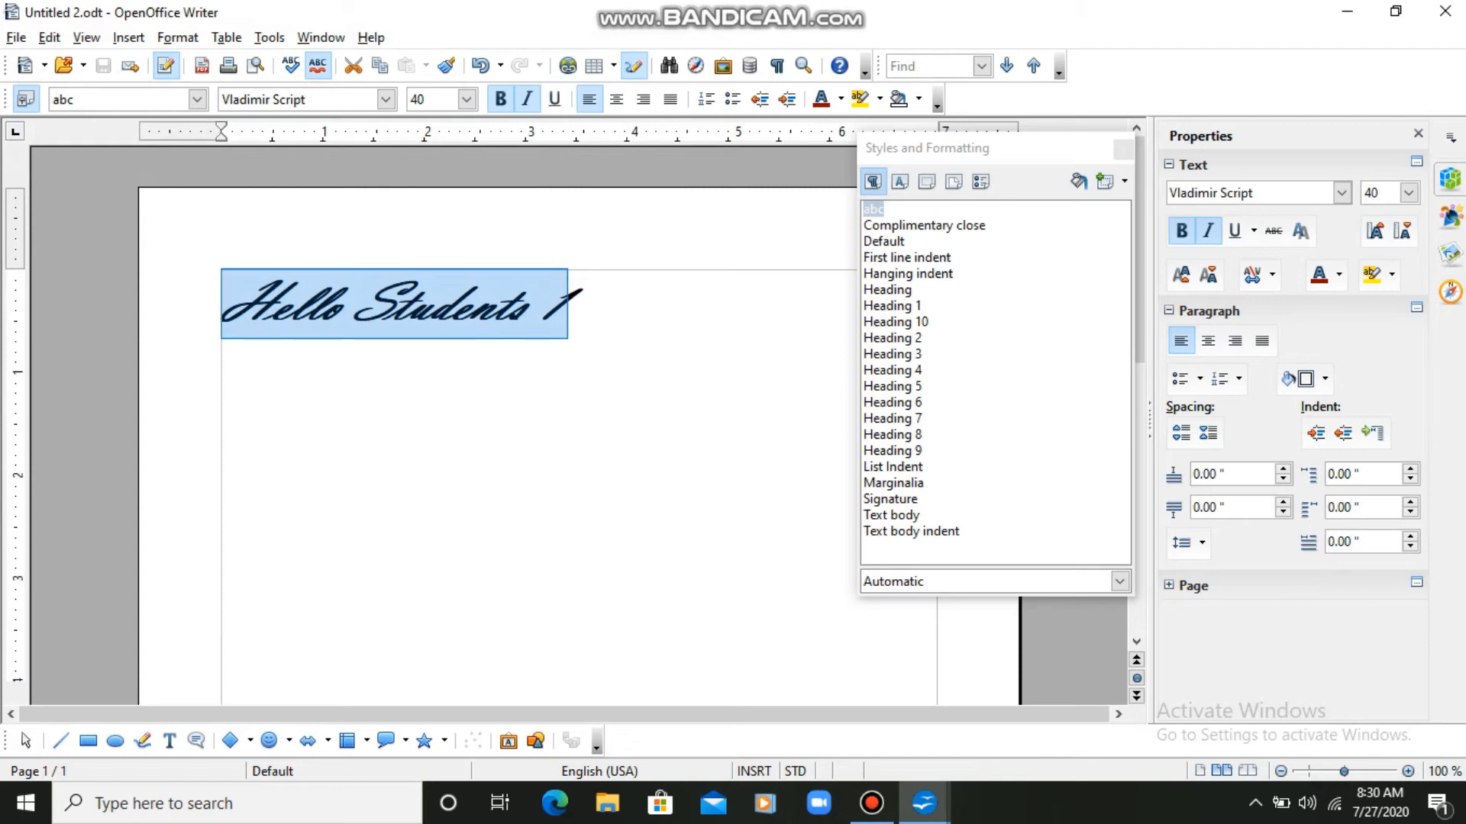
- Switch to the Untitled 1 document and load the text styles from the Untitled 2 file on the Desktop
left_click(923, 803)
left_click(806, 713)
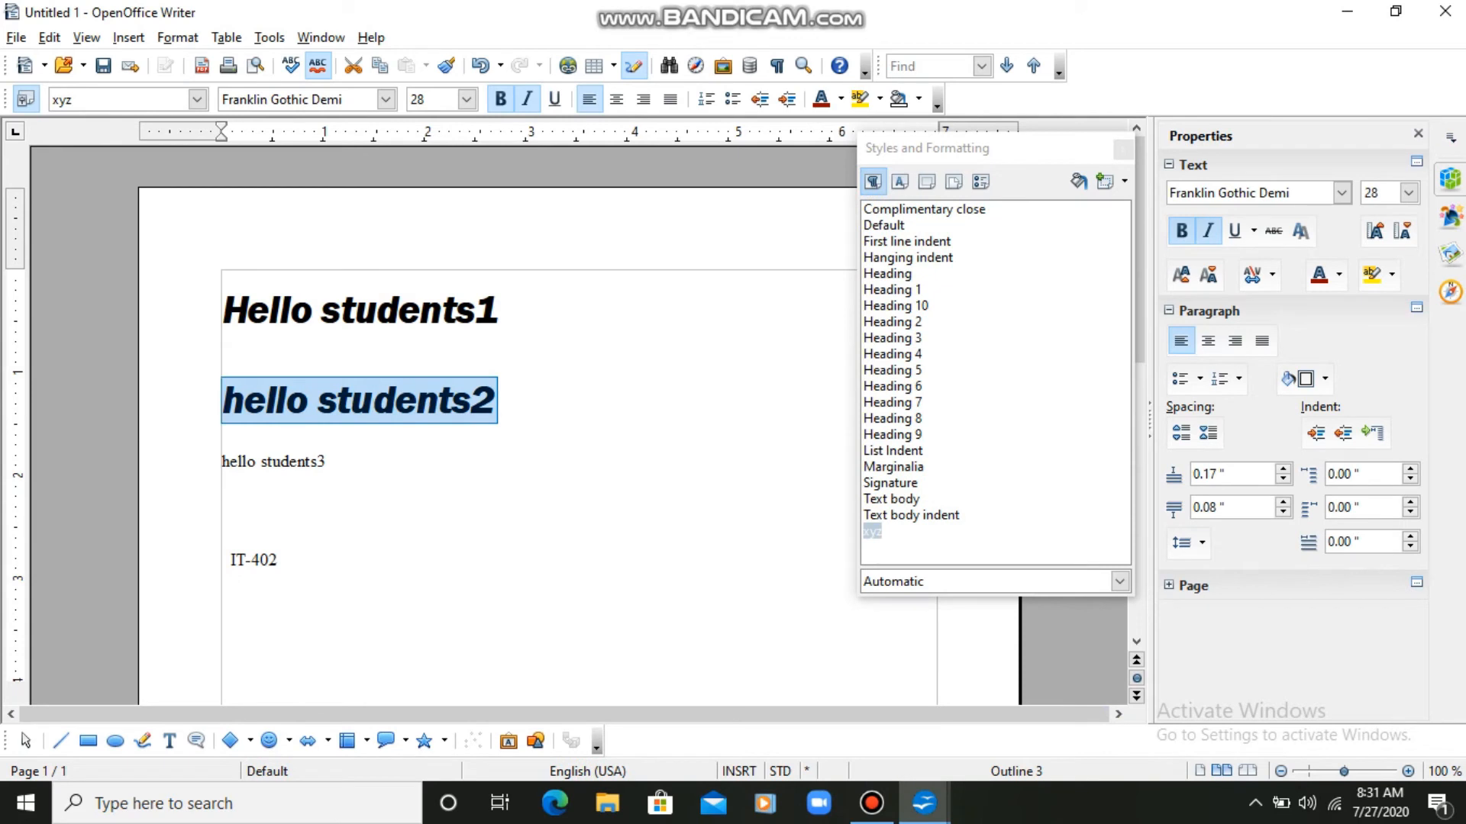
left_click(1123, 182)
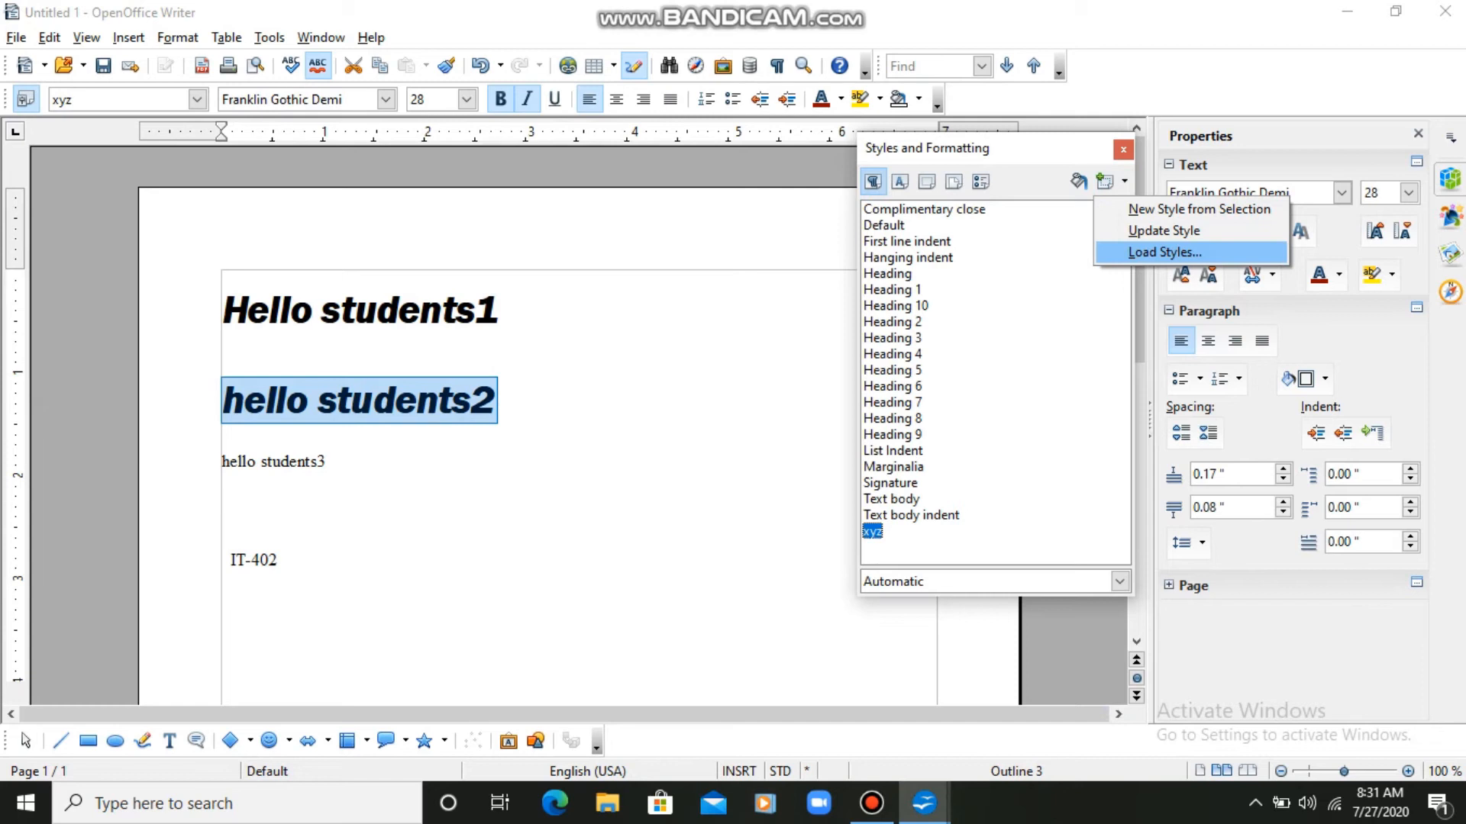
left_click(1165, 253)
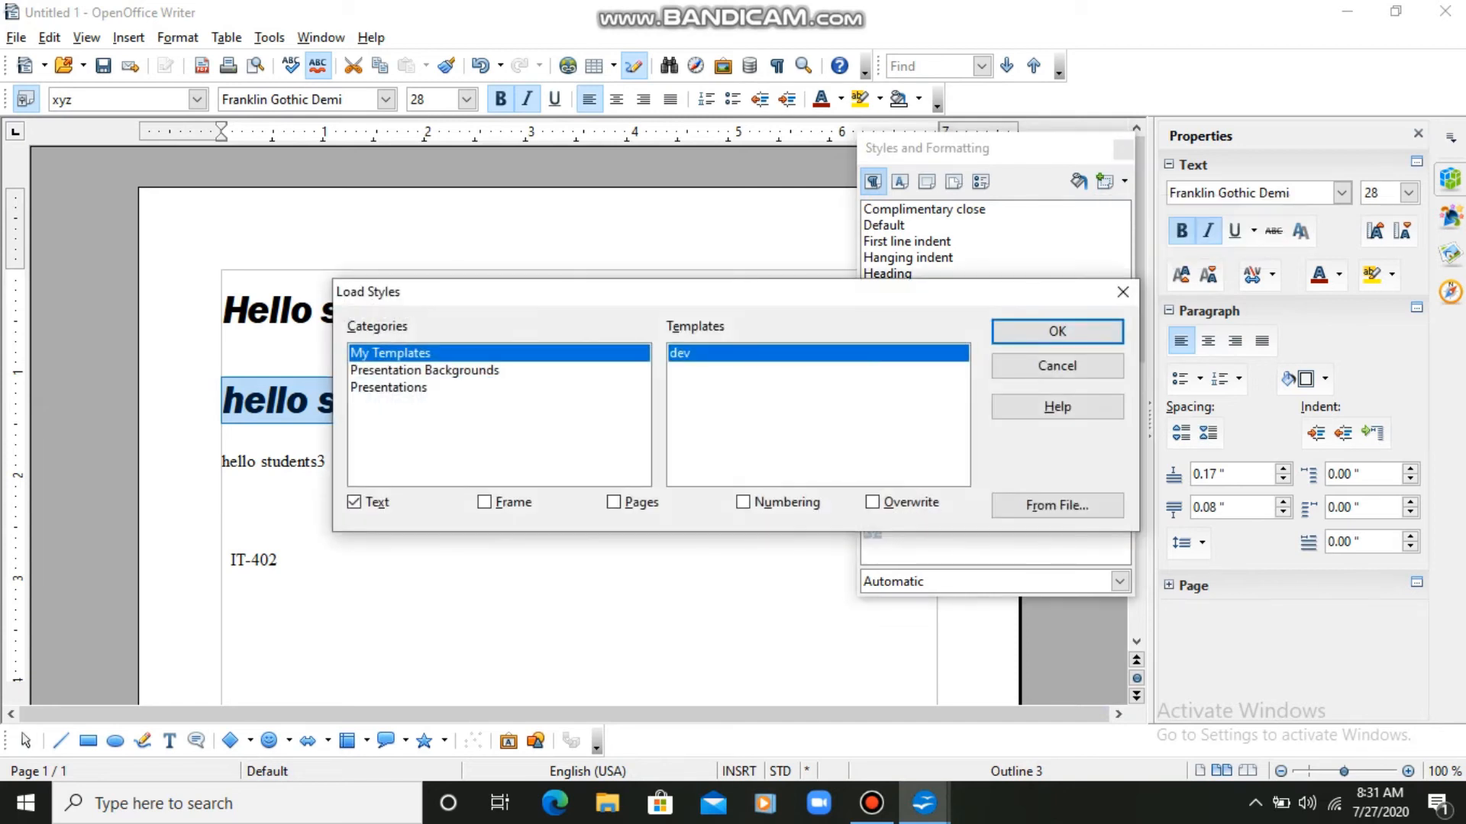
left_click(1057, 505)
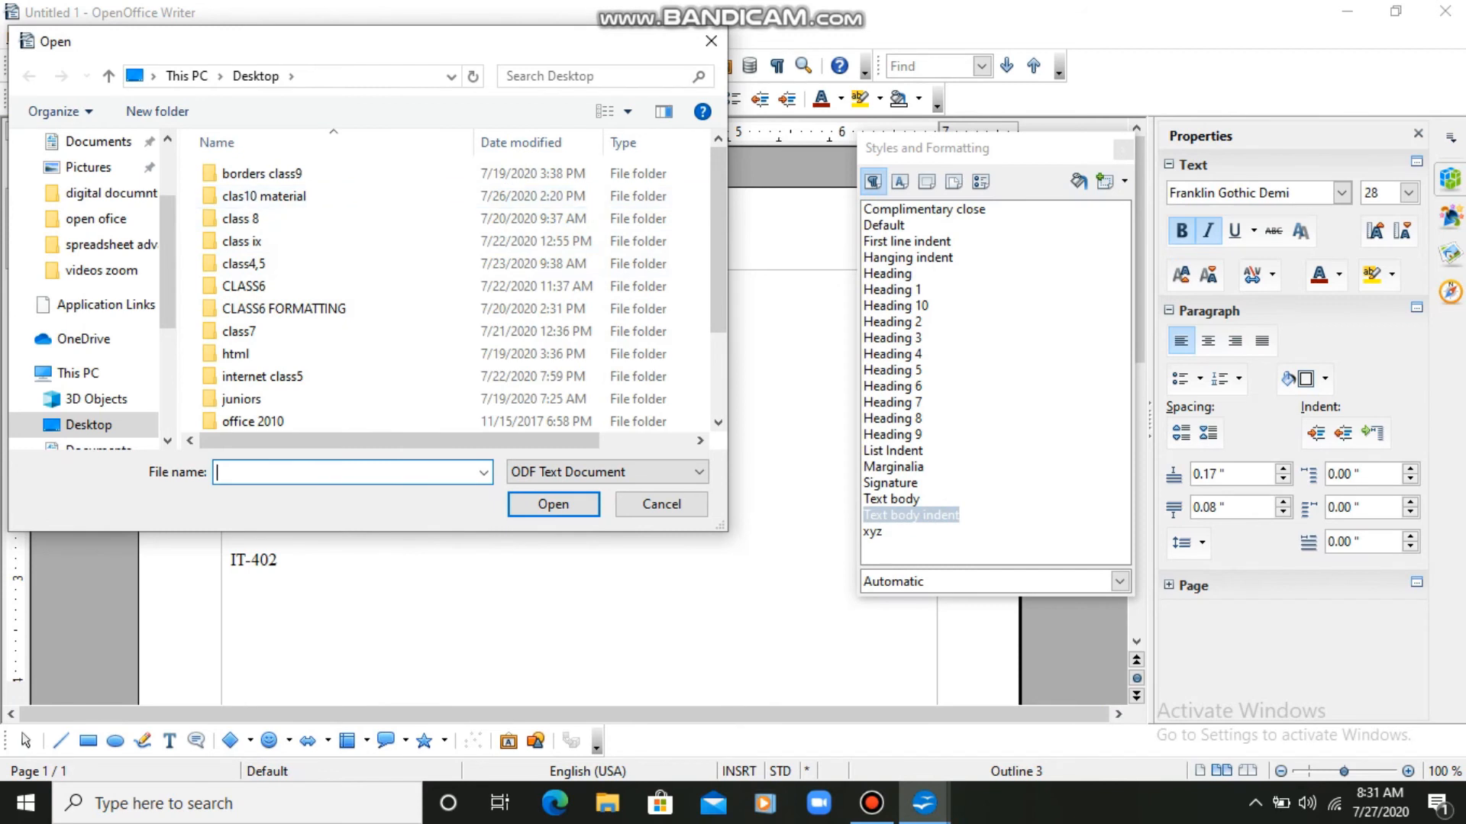
left_click_drag(167, 255, 167, 194)
left_click(92, 184)
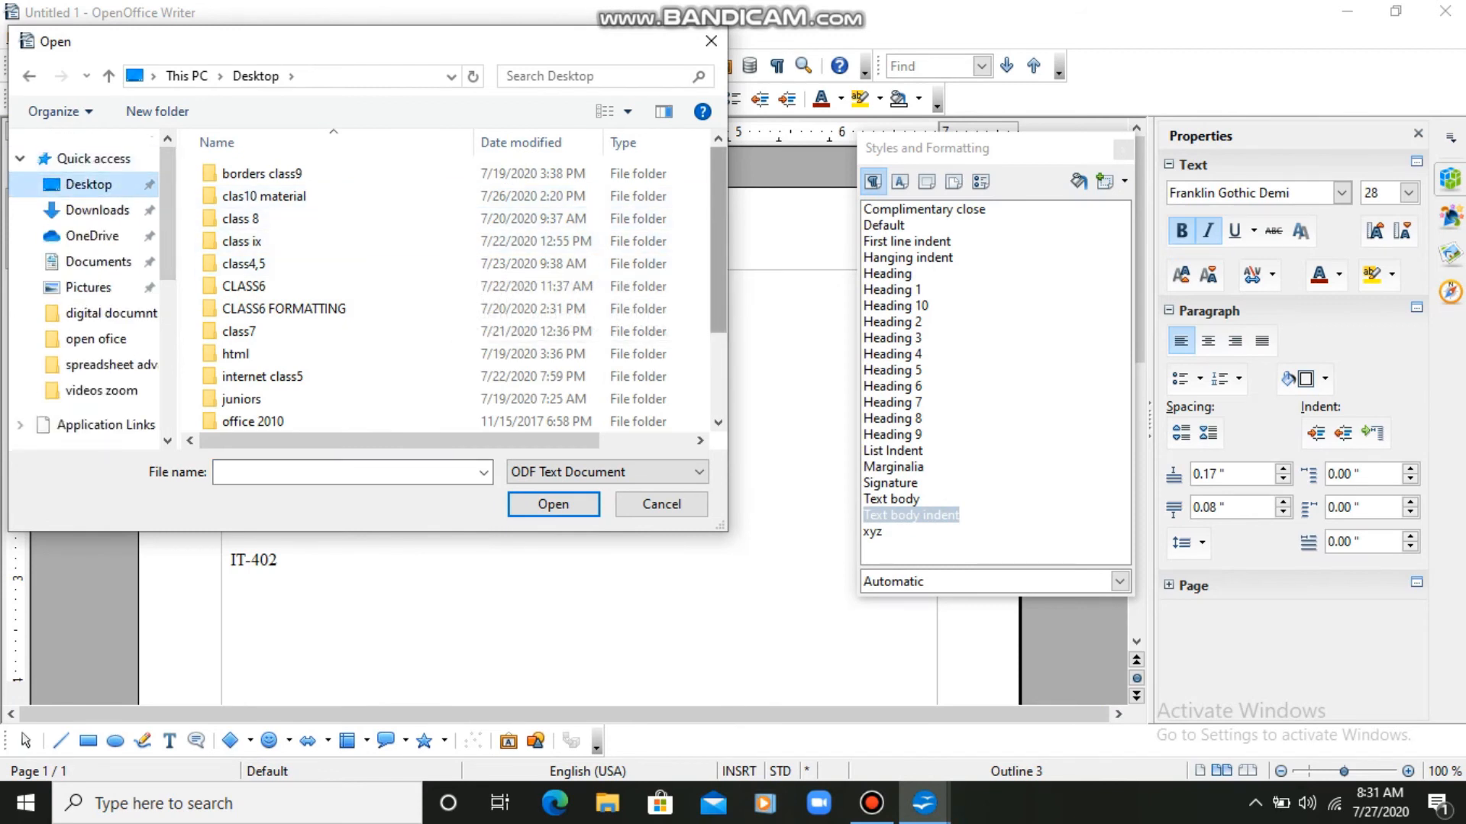
scroll(252, 419, "down", 2)
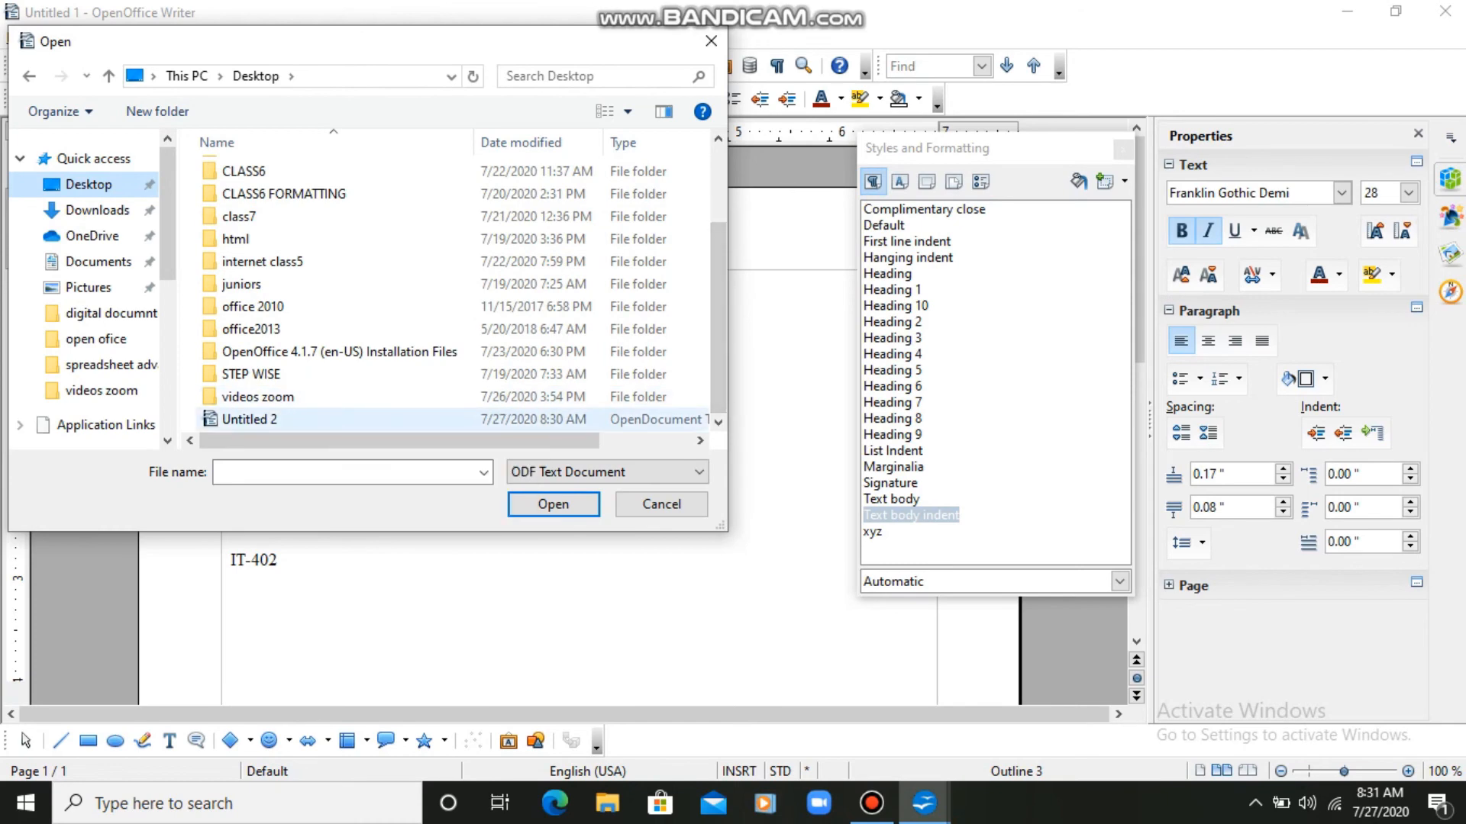
double_click(252, 419)
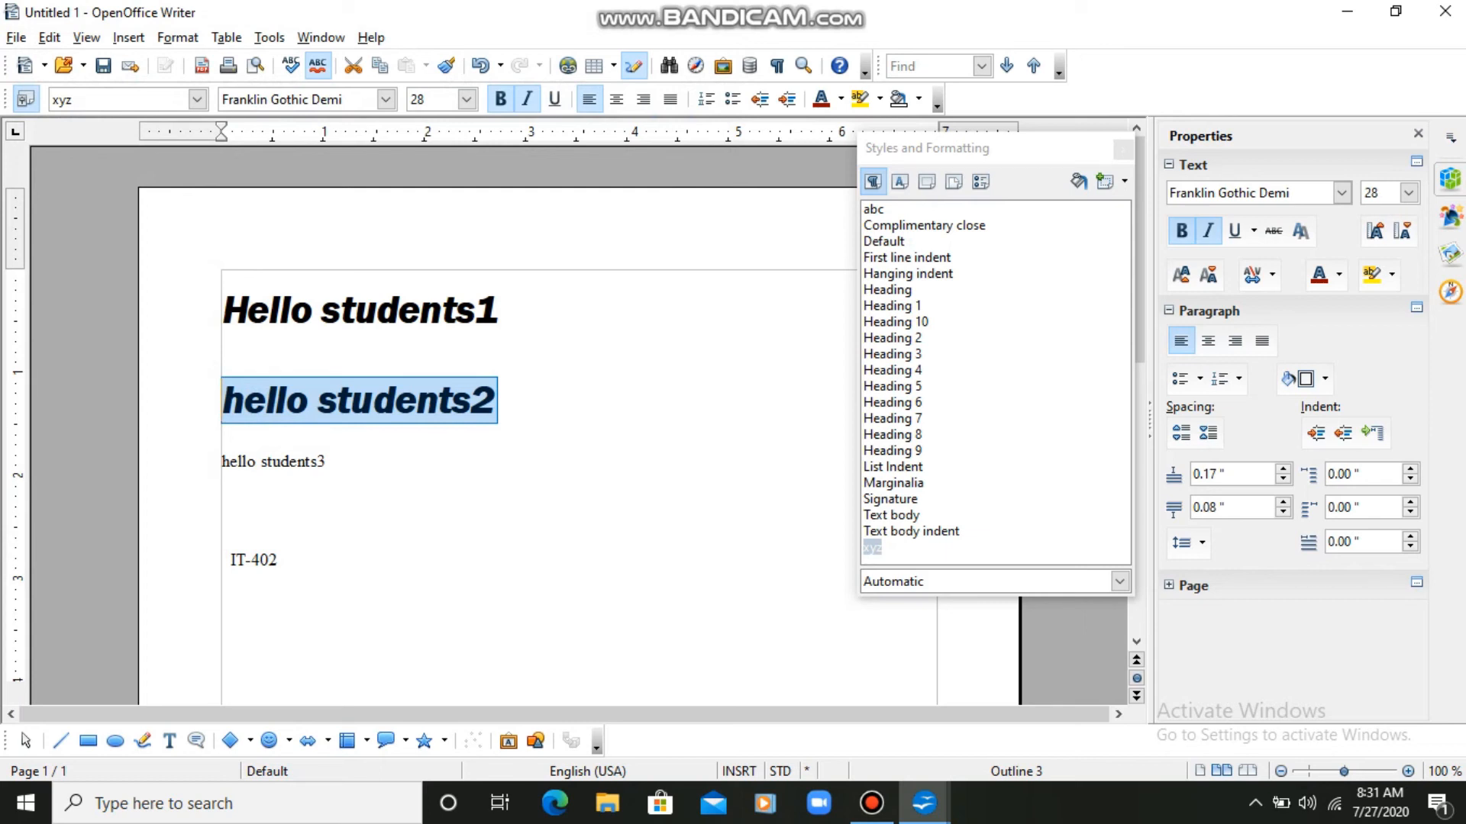
- Apply the loaded "abc" paragraph style to the "Hello students1" line
left_click(1124, 182)
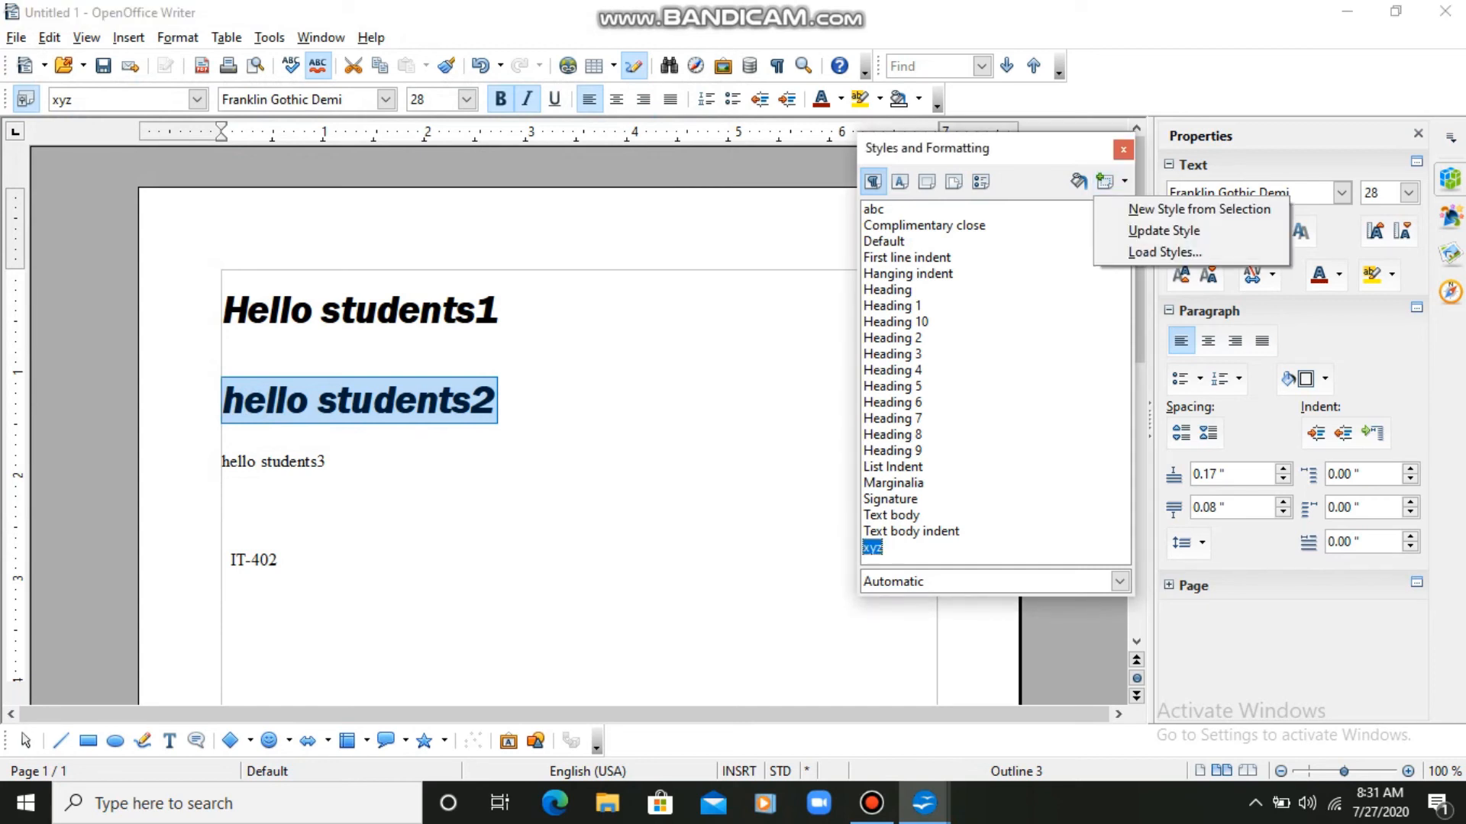
left_click(501, 311)
left_click_drag(501, 310, 222, 311)
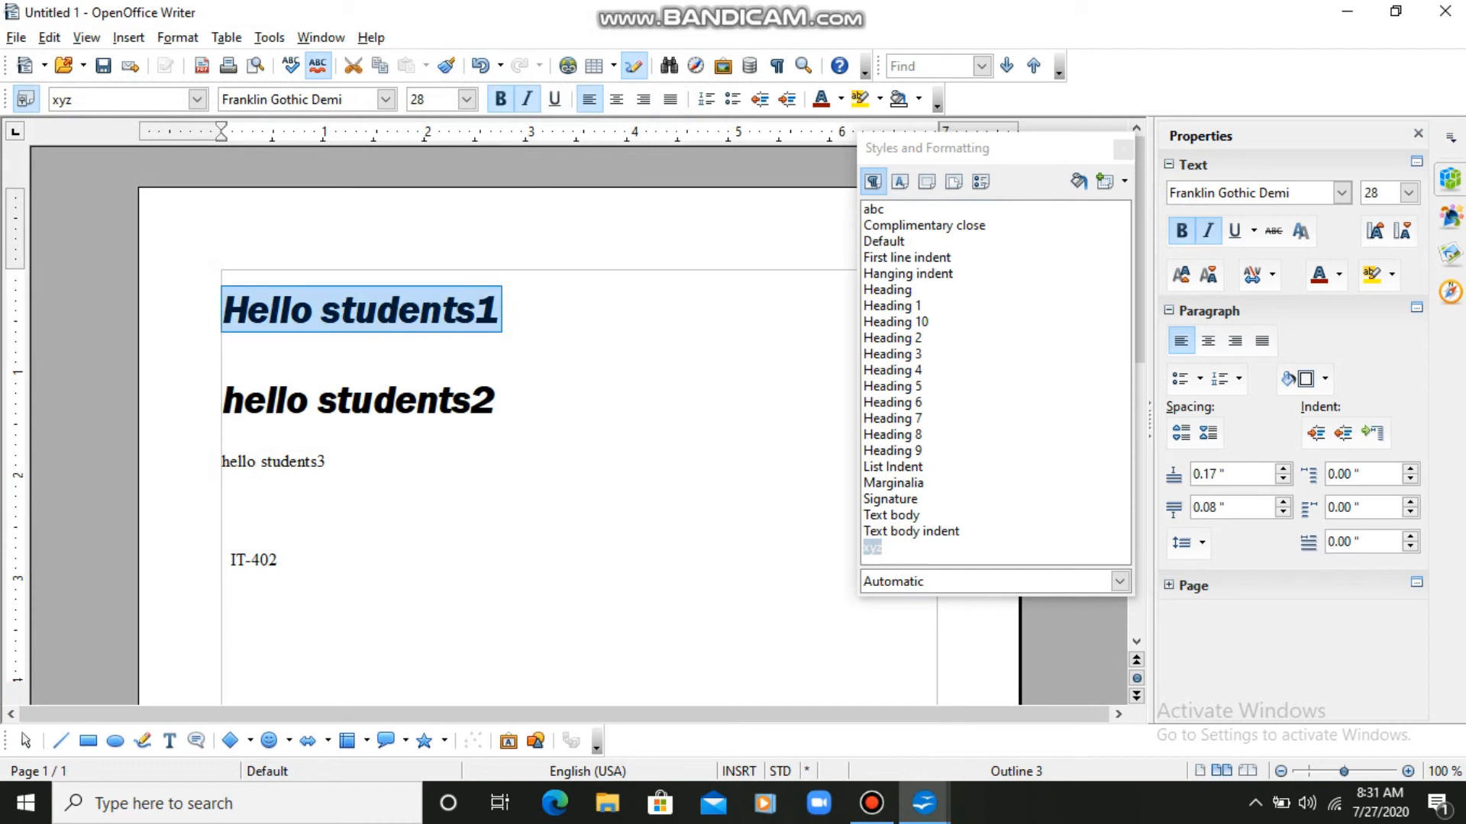
double_click(874, 209)
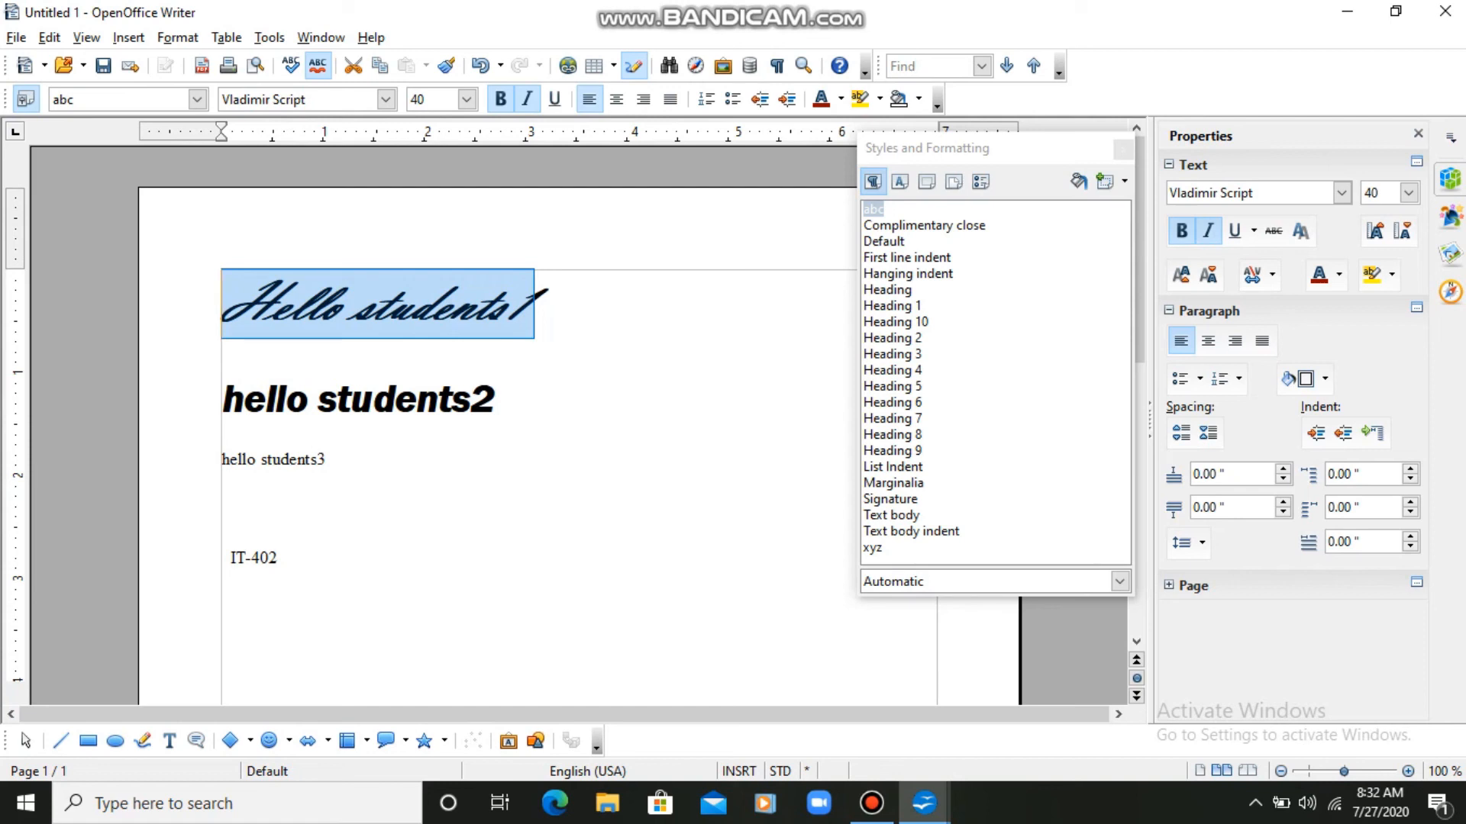
- View the "Hello Students 1" line in the Untitled 2 document for comparison and return to the Untitled 1 document
left_click(924, 803)
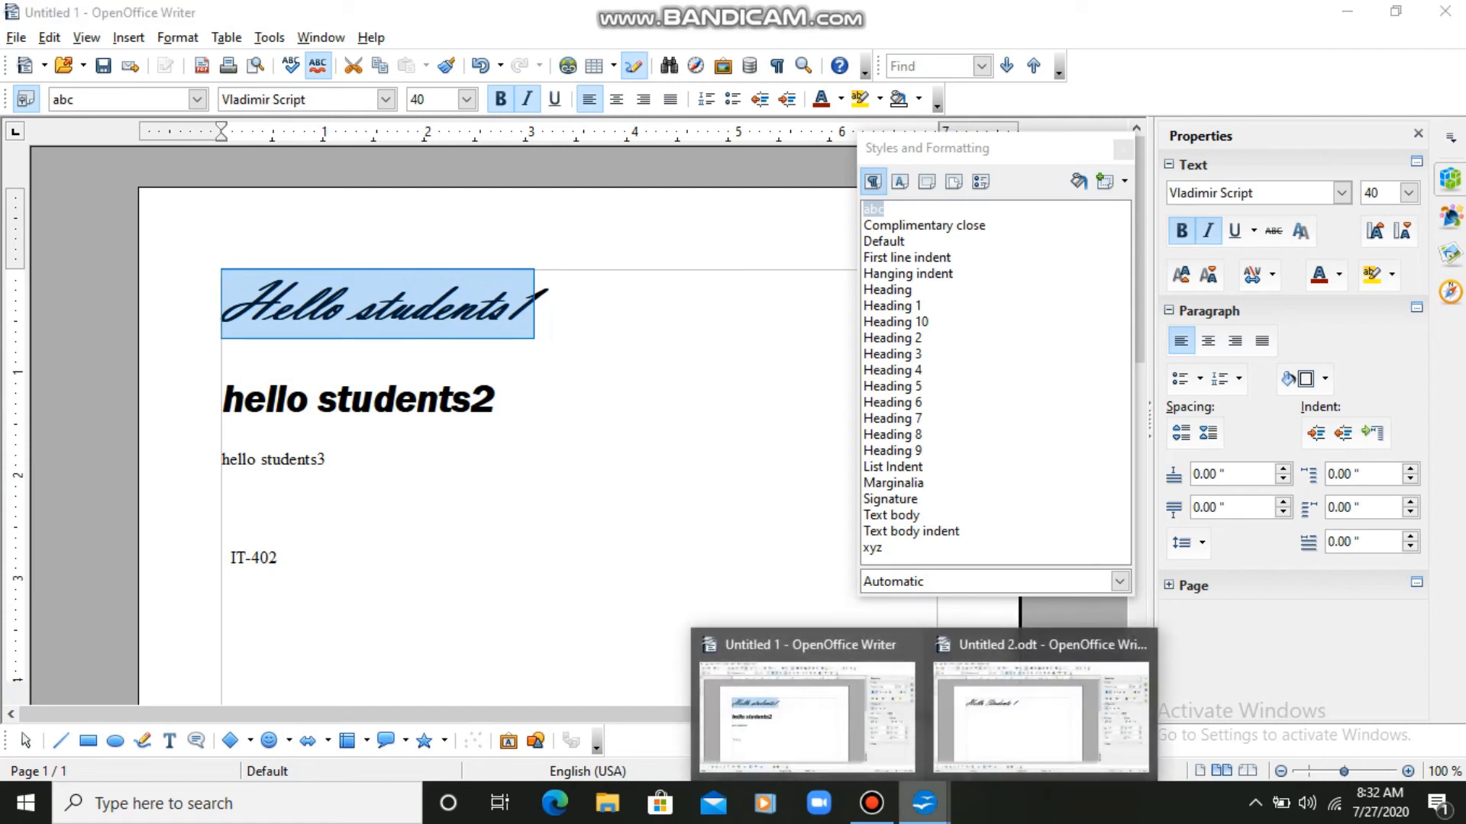
left_click(1040, 716)
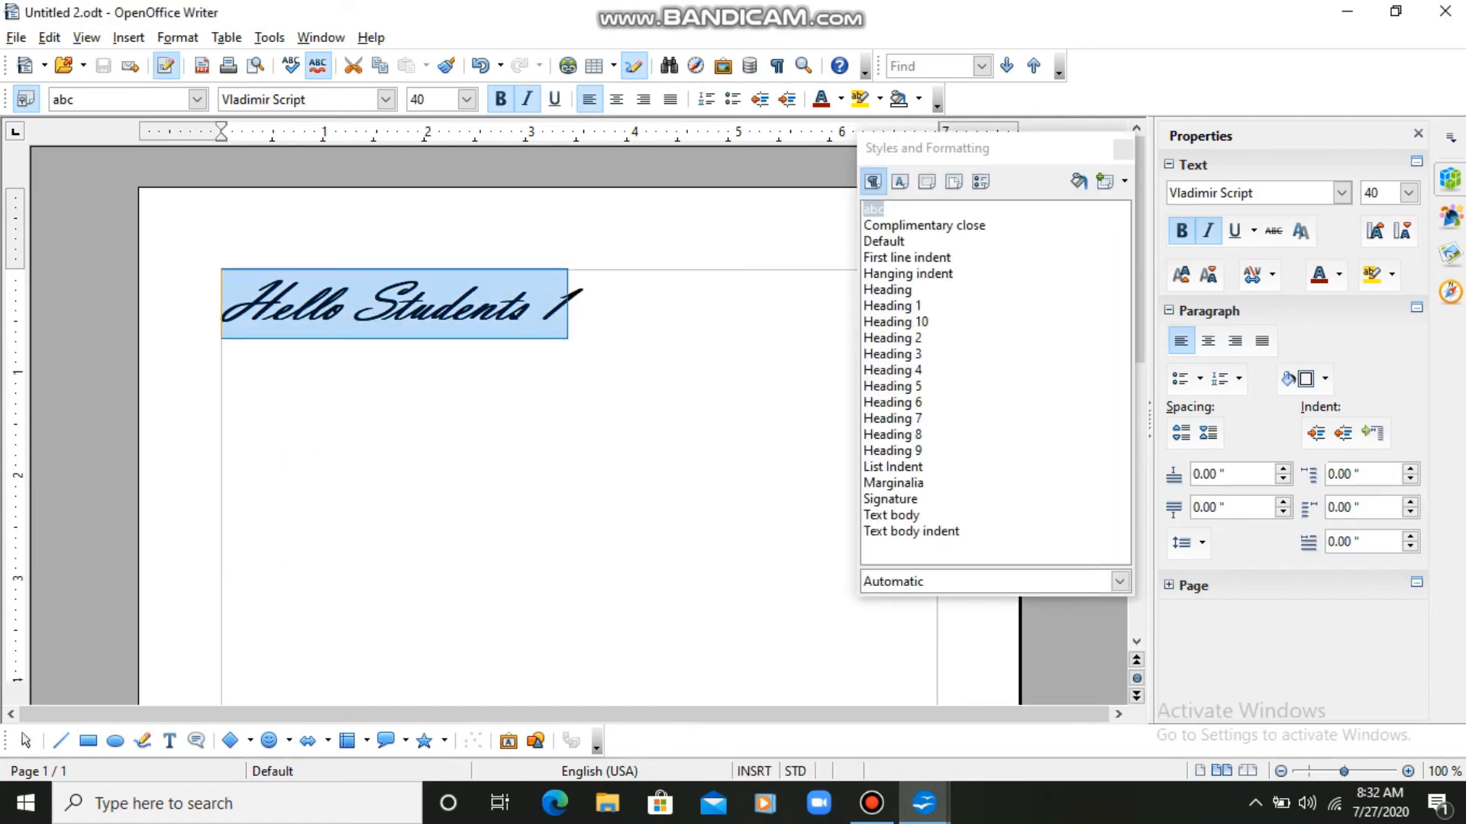
left_click(924, 803)
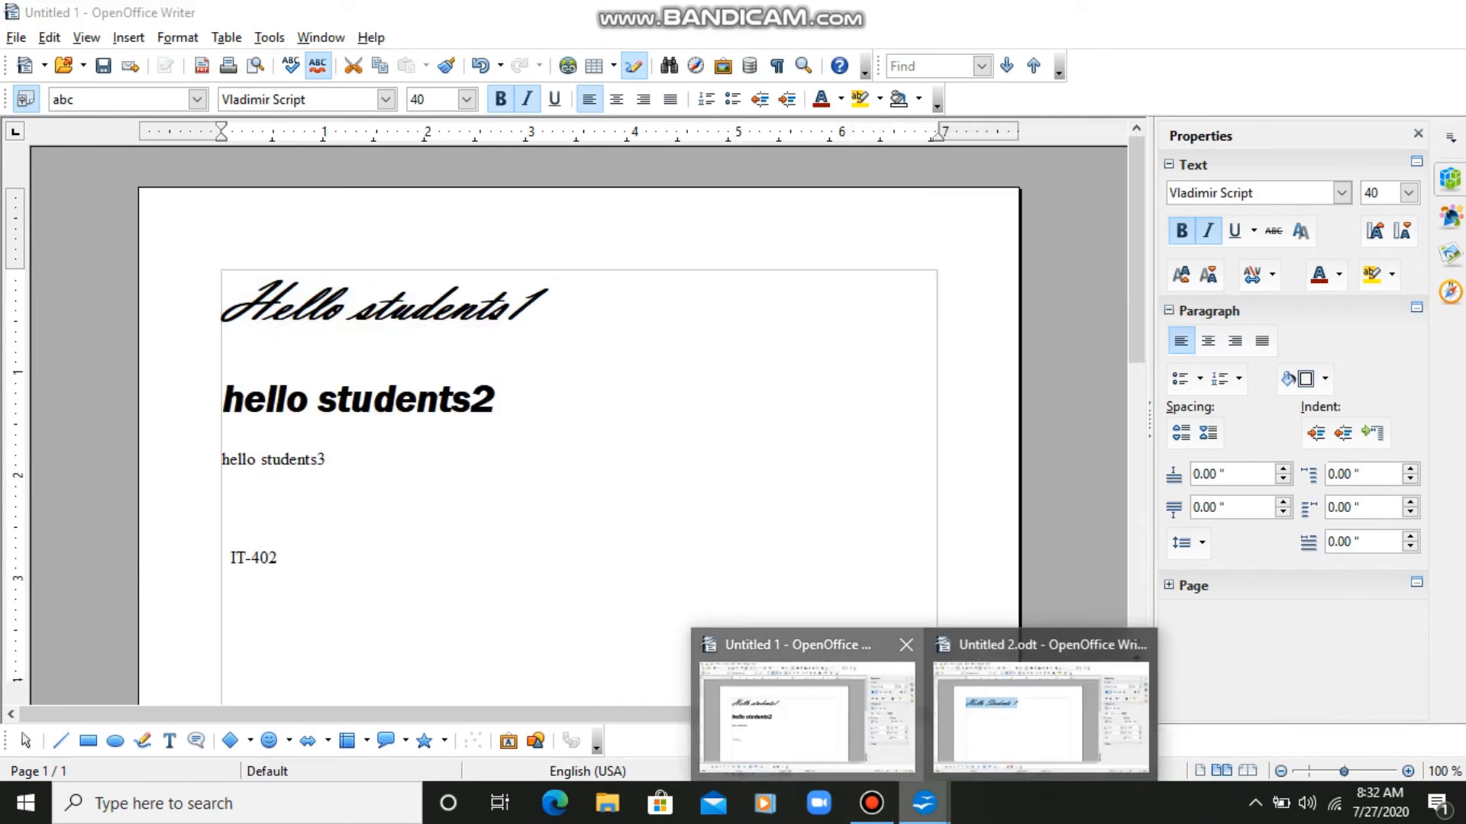
left_click(801, 715)
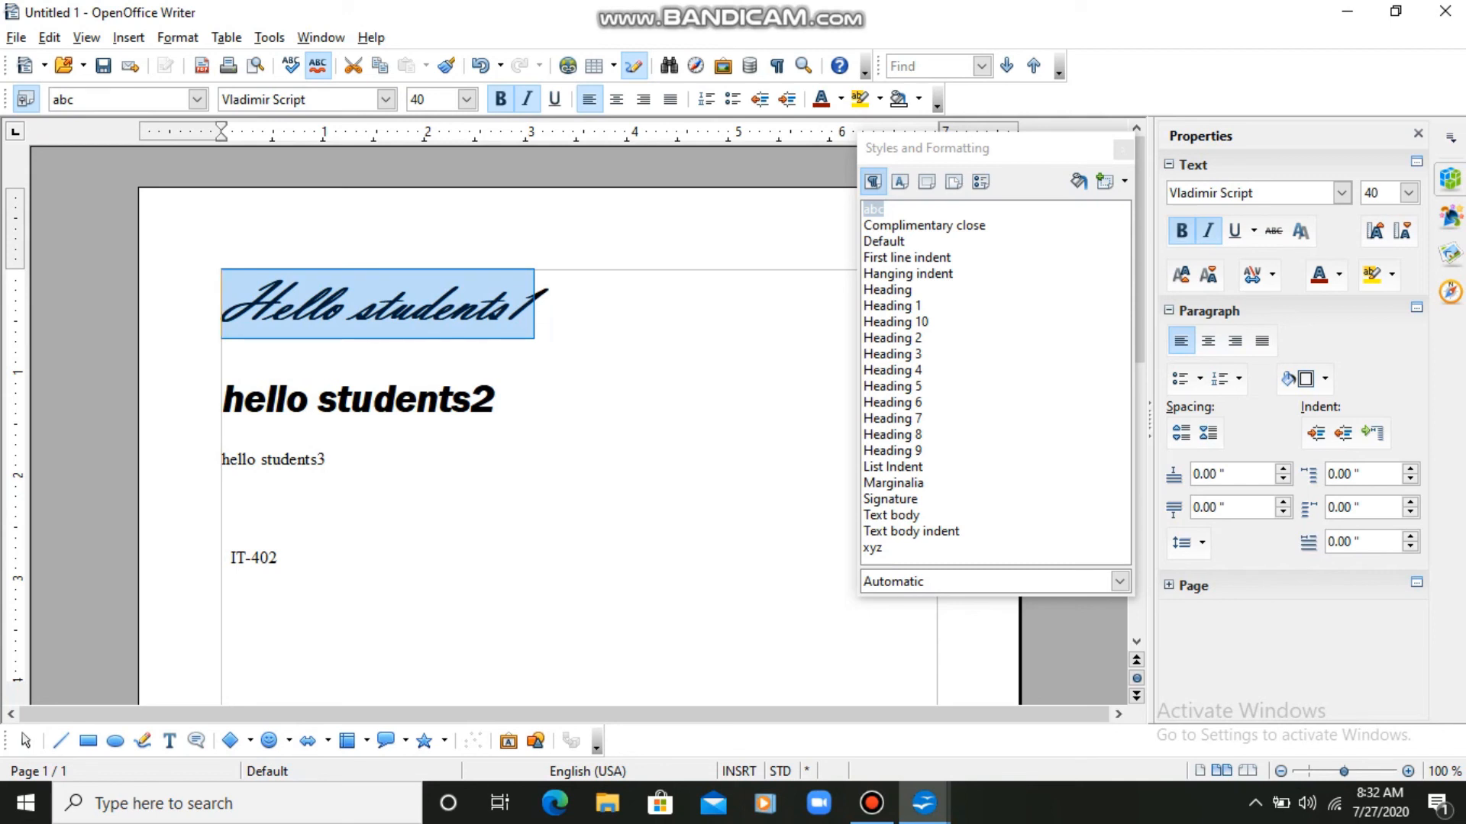
- Create a paragraph style named "www" from the "hello students2" line formatted with the xyz style, and update the new style
left_click_drag(497, 399, 222, 398)
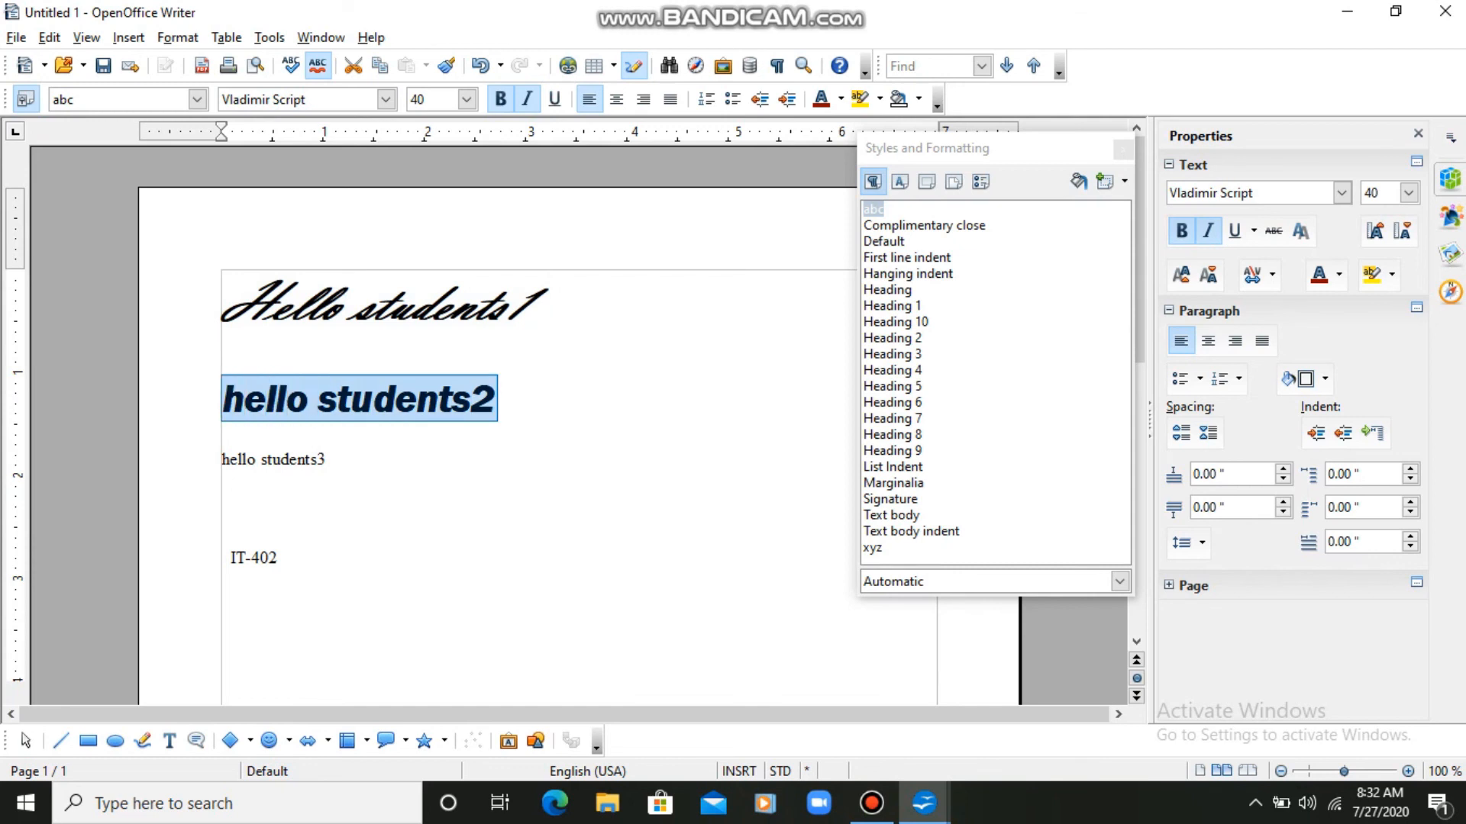
double_click(872, 547)
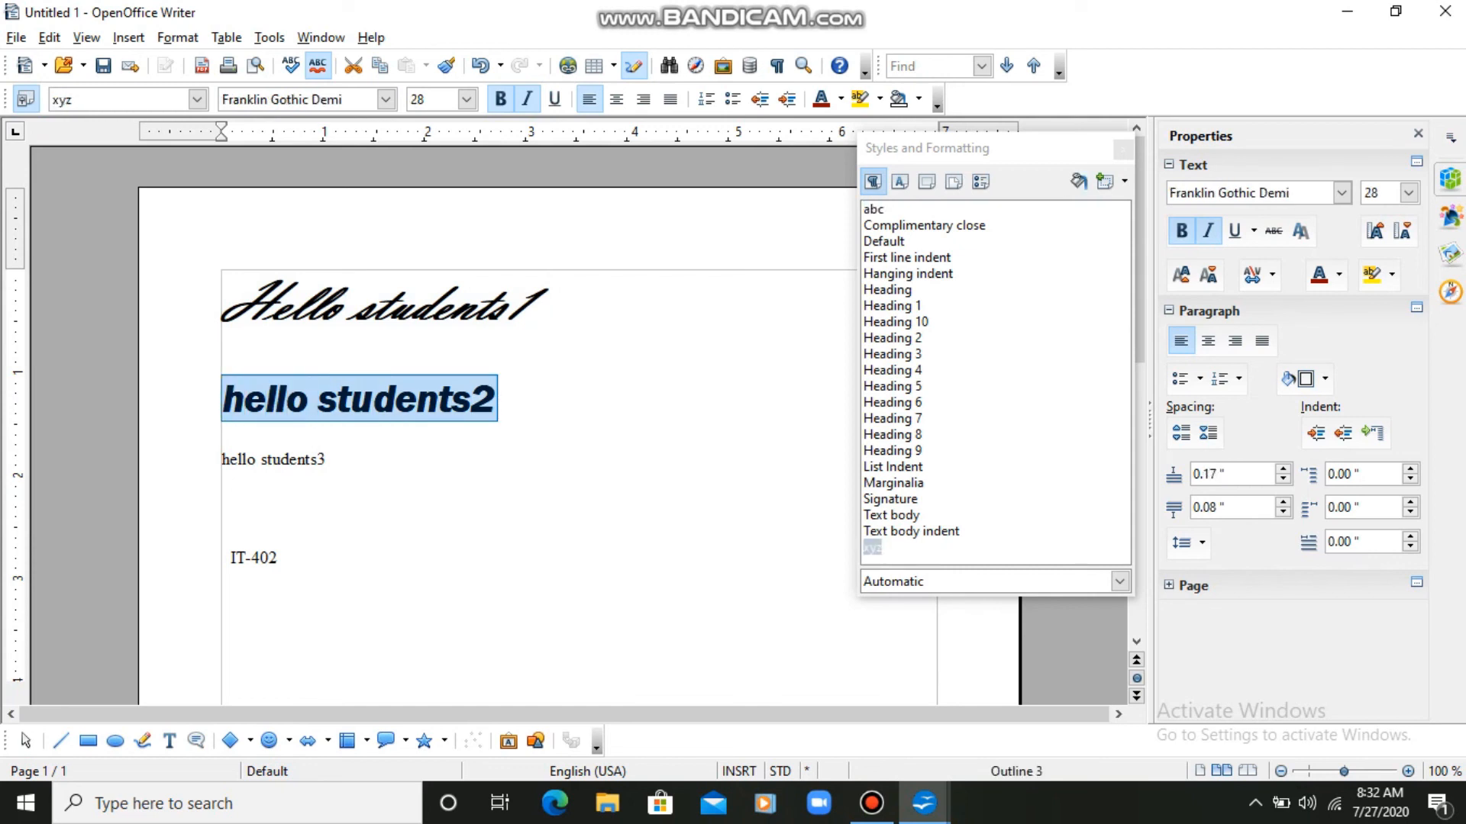
key("shift+F11")
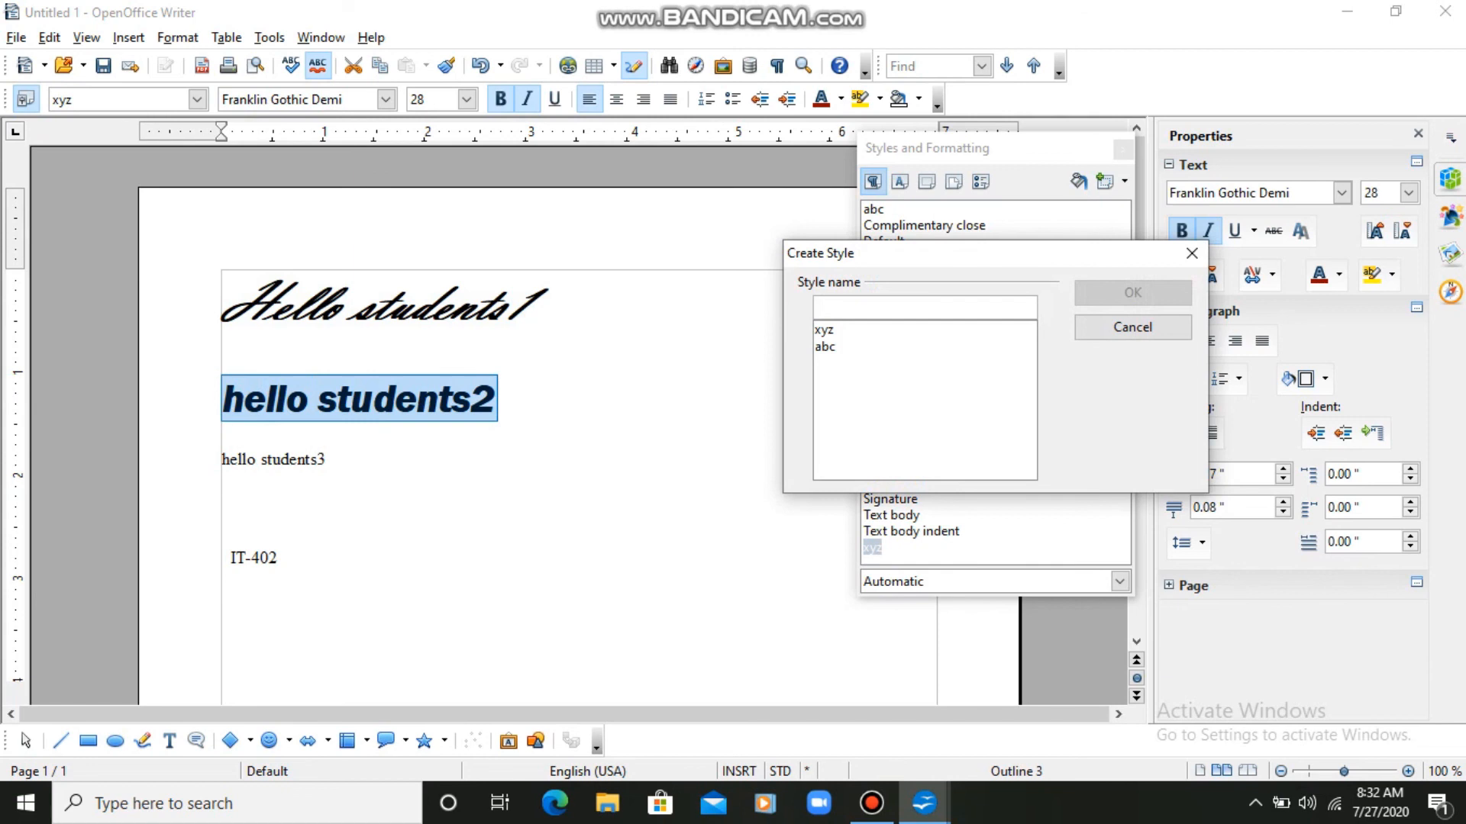
type("www")
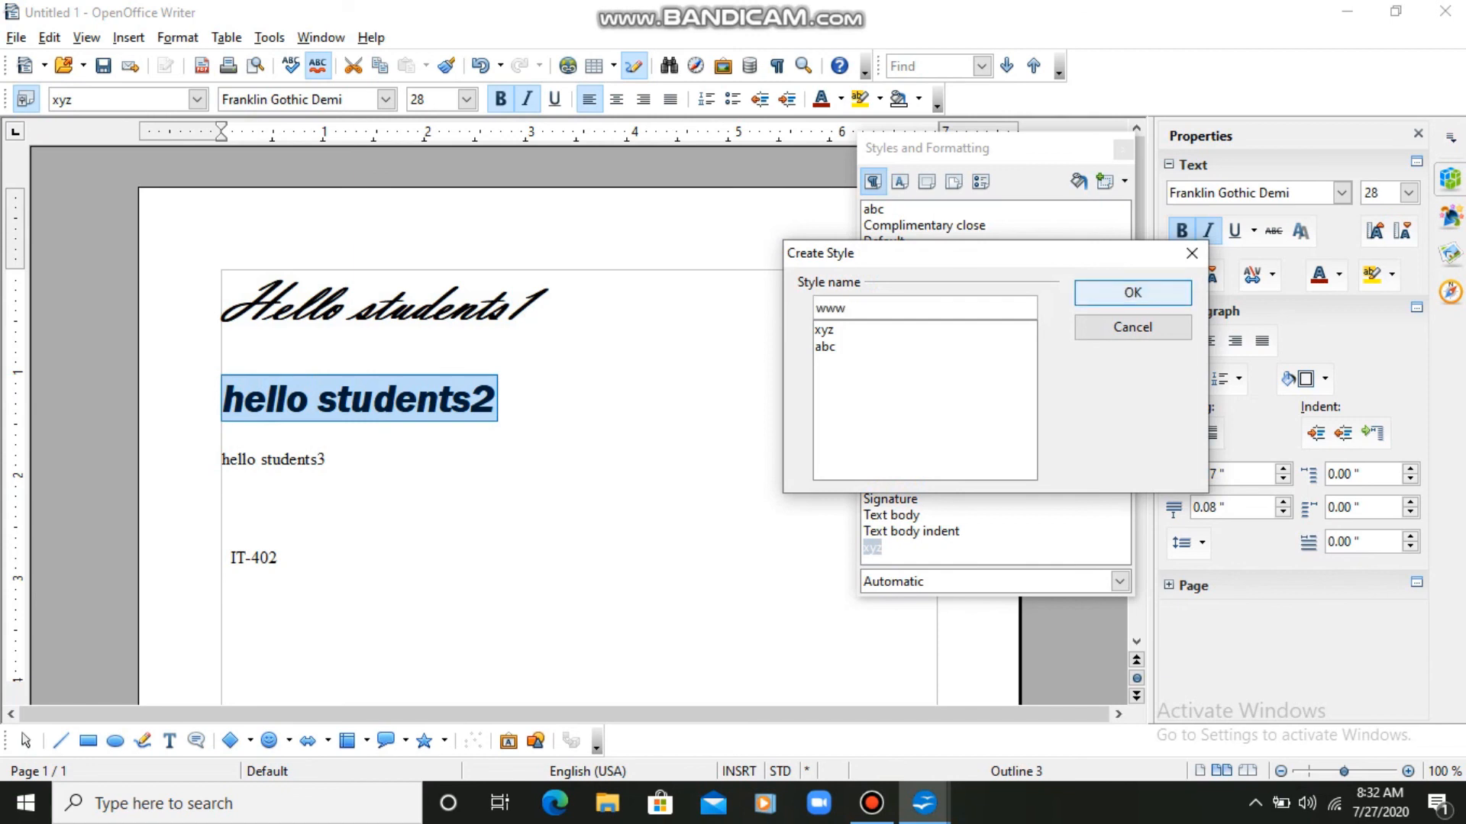
key("Return")
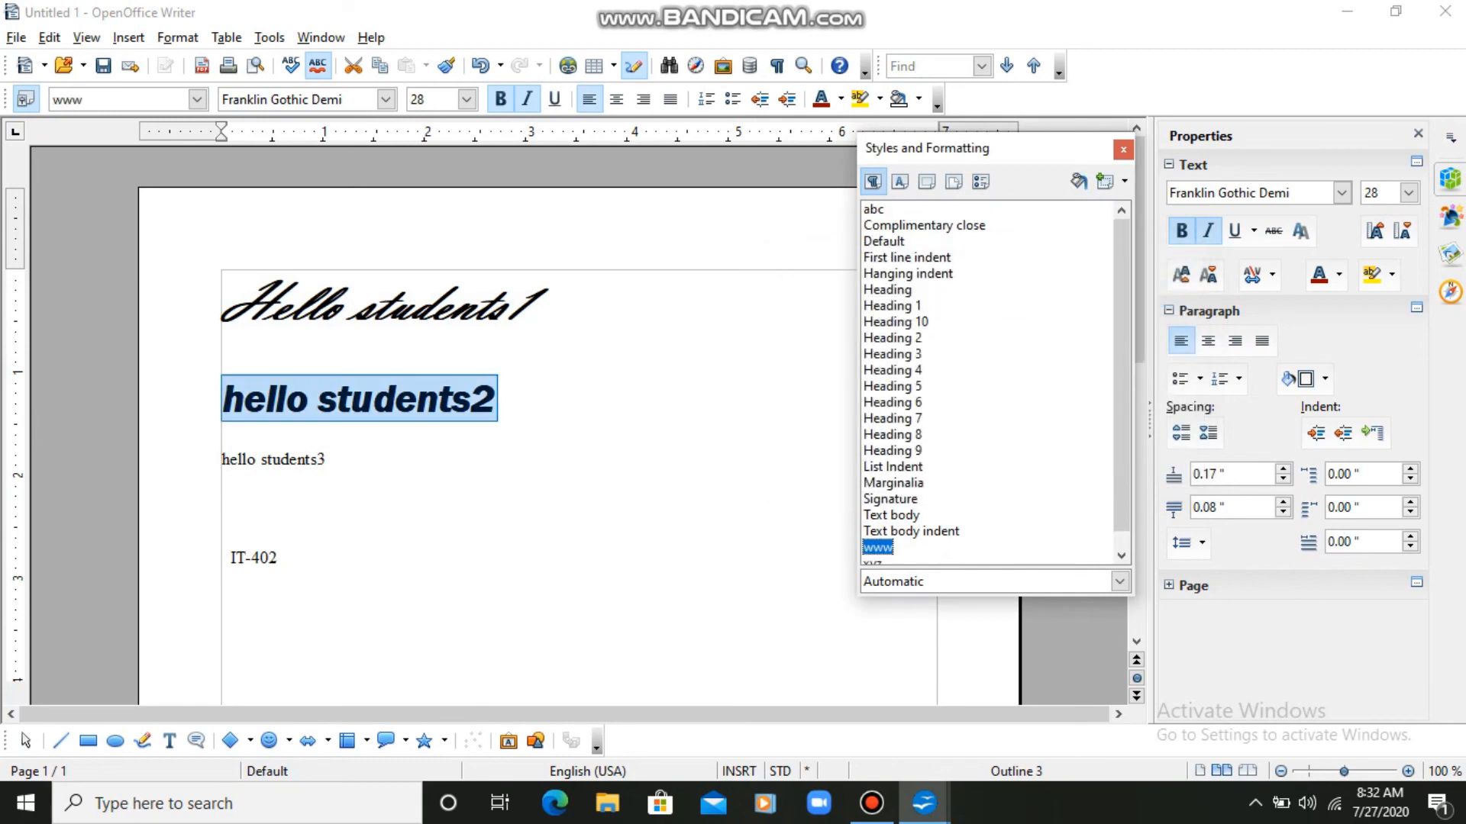
left_click(1123, 181)
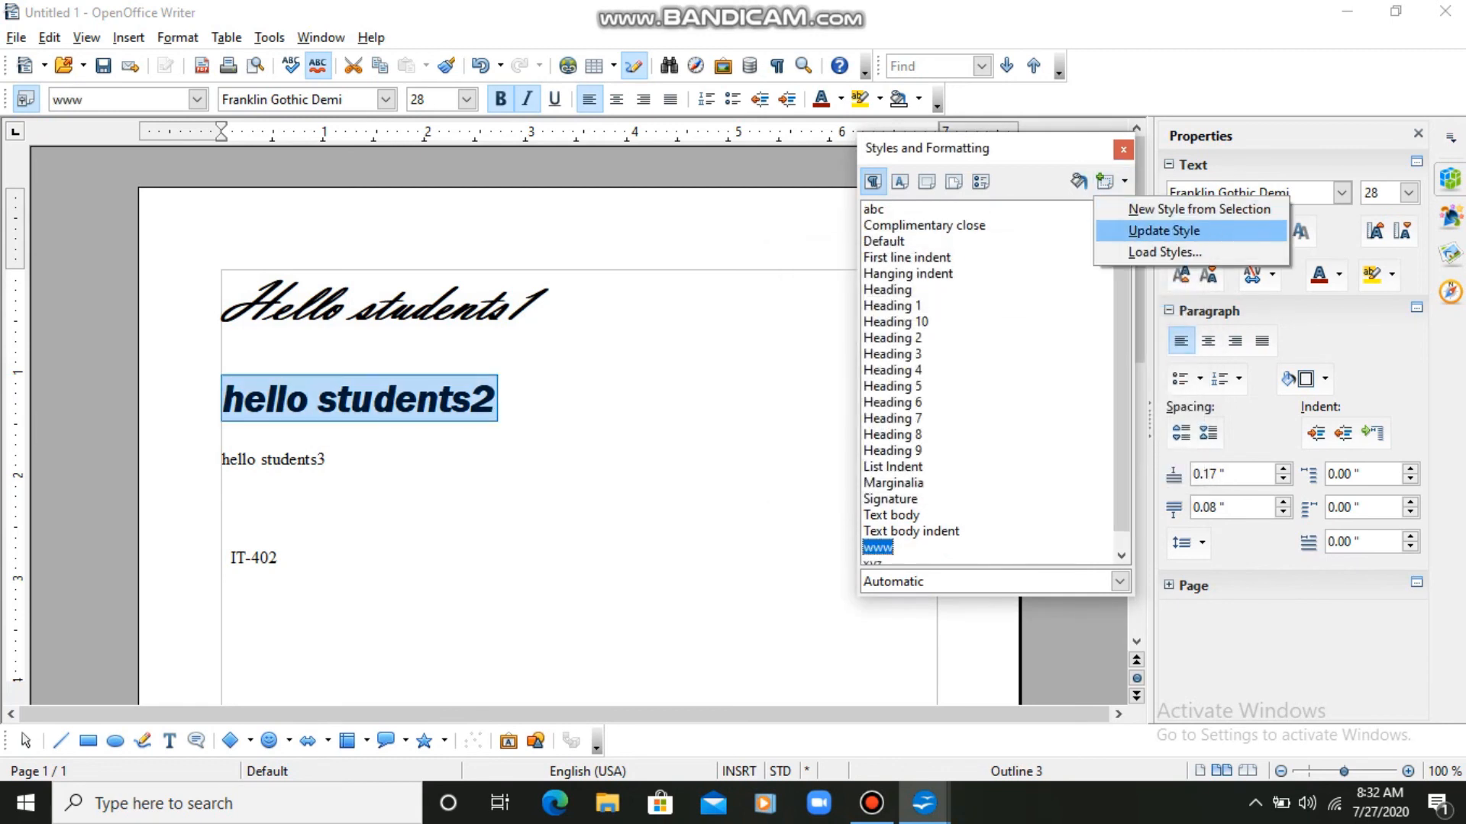
left_click(1164, 230)
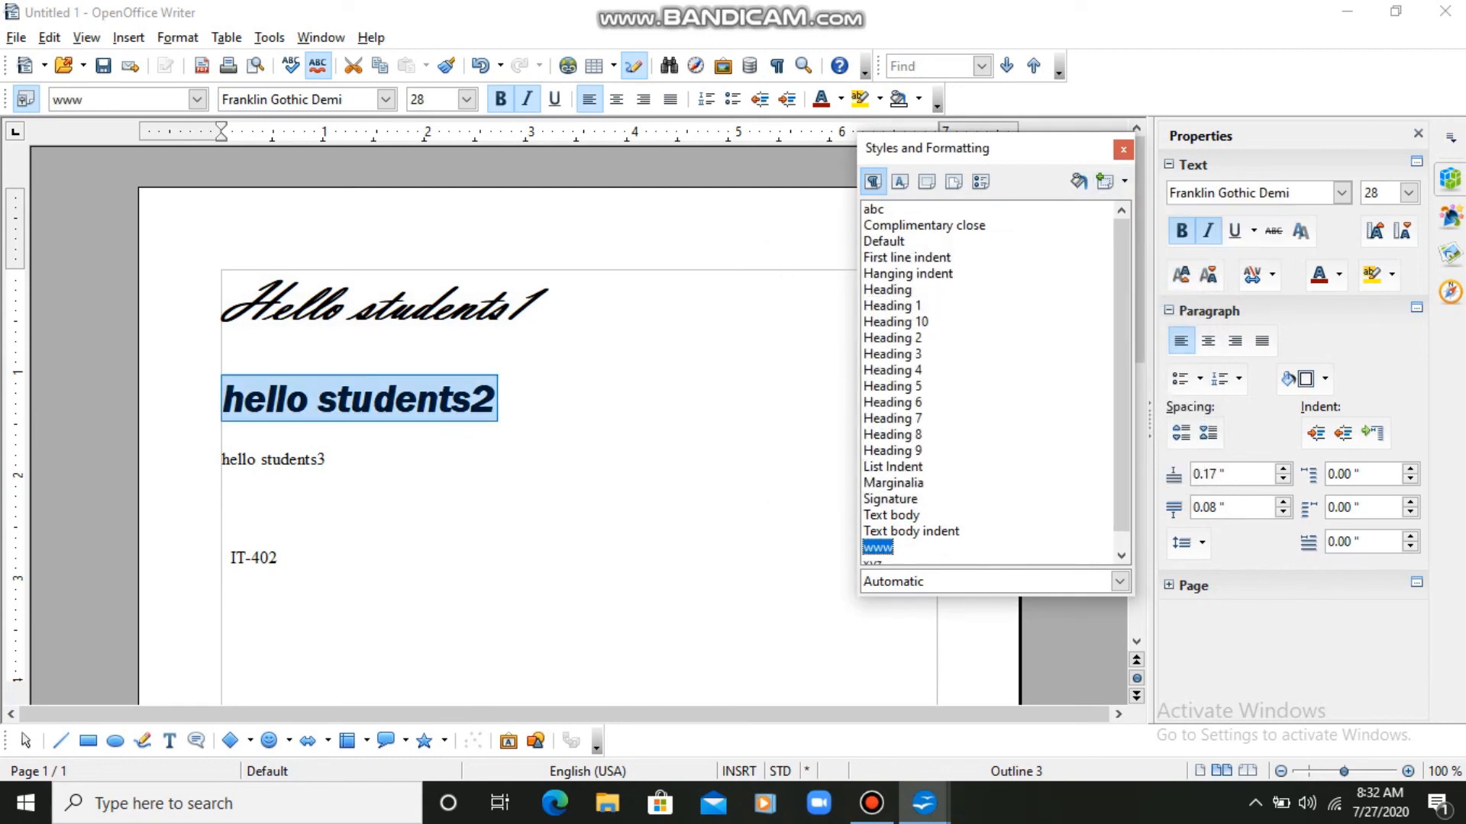
- Apply the "www" paragraph style to the "hello students3" line, including the empty line above it
left_click_drag(328, 461, 219, 444)
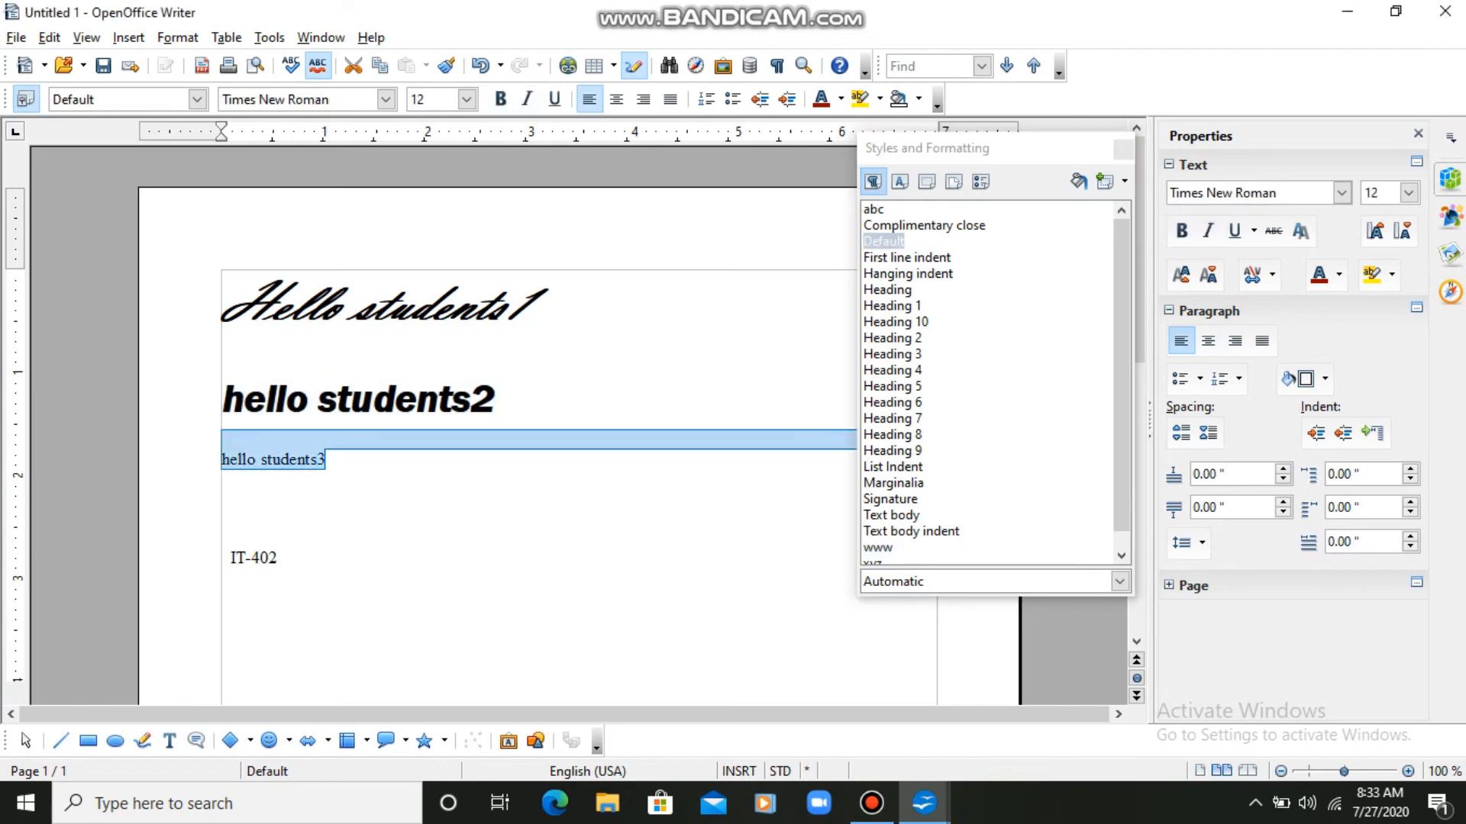
double_click(877, 547)
left_click(497, 541)
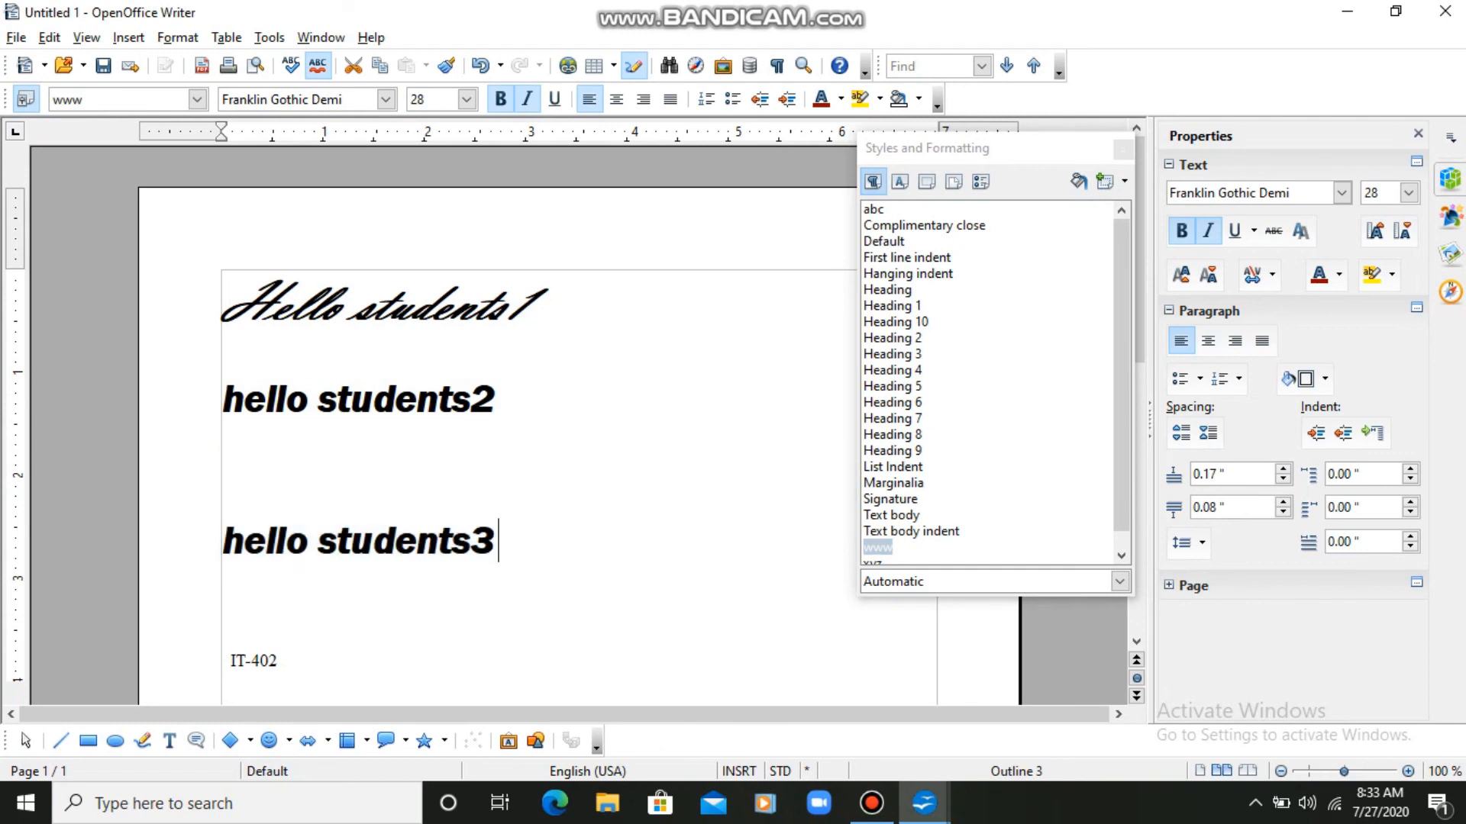
- Compare the style and formatting of the "hello students2" and "hello students3" lines
left_click_drag(498, 399, 221, 399)
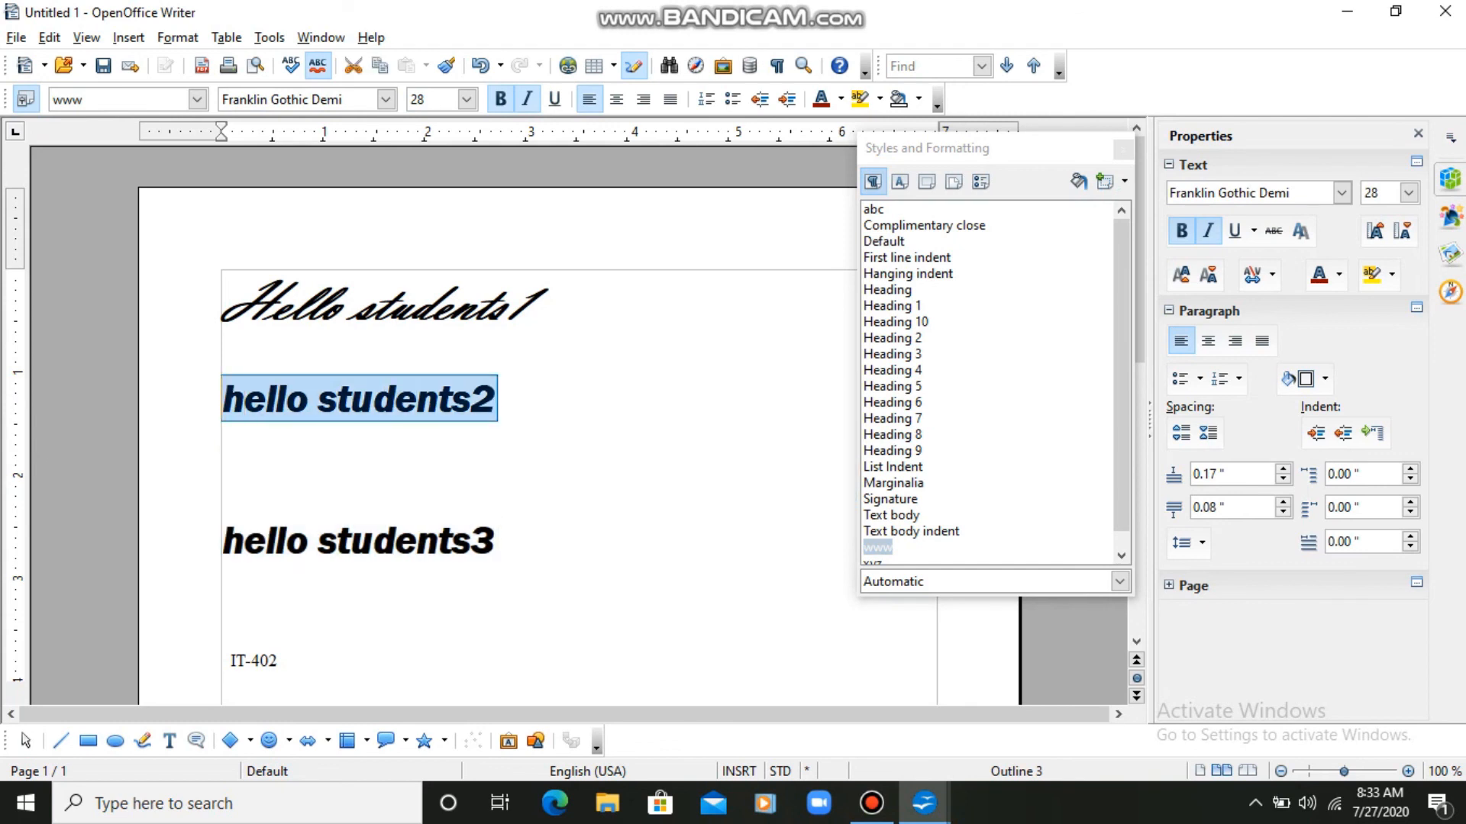
left_click_drag(497, 541, 221, 540)
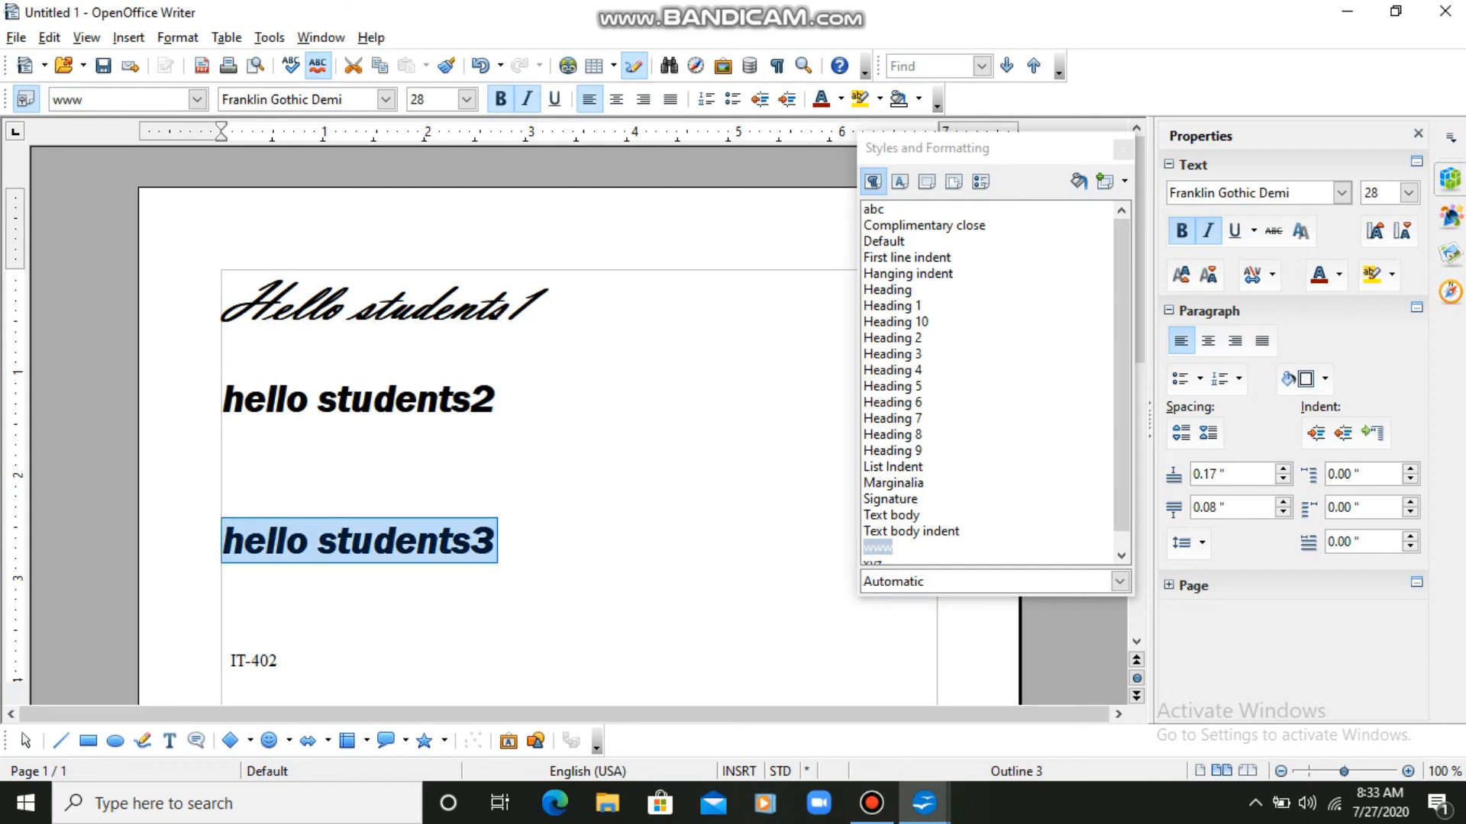
left_click_drag(497, 399, 222, 400)
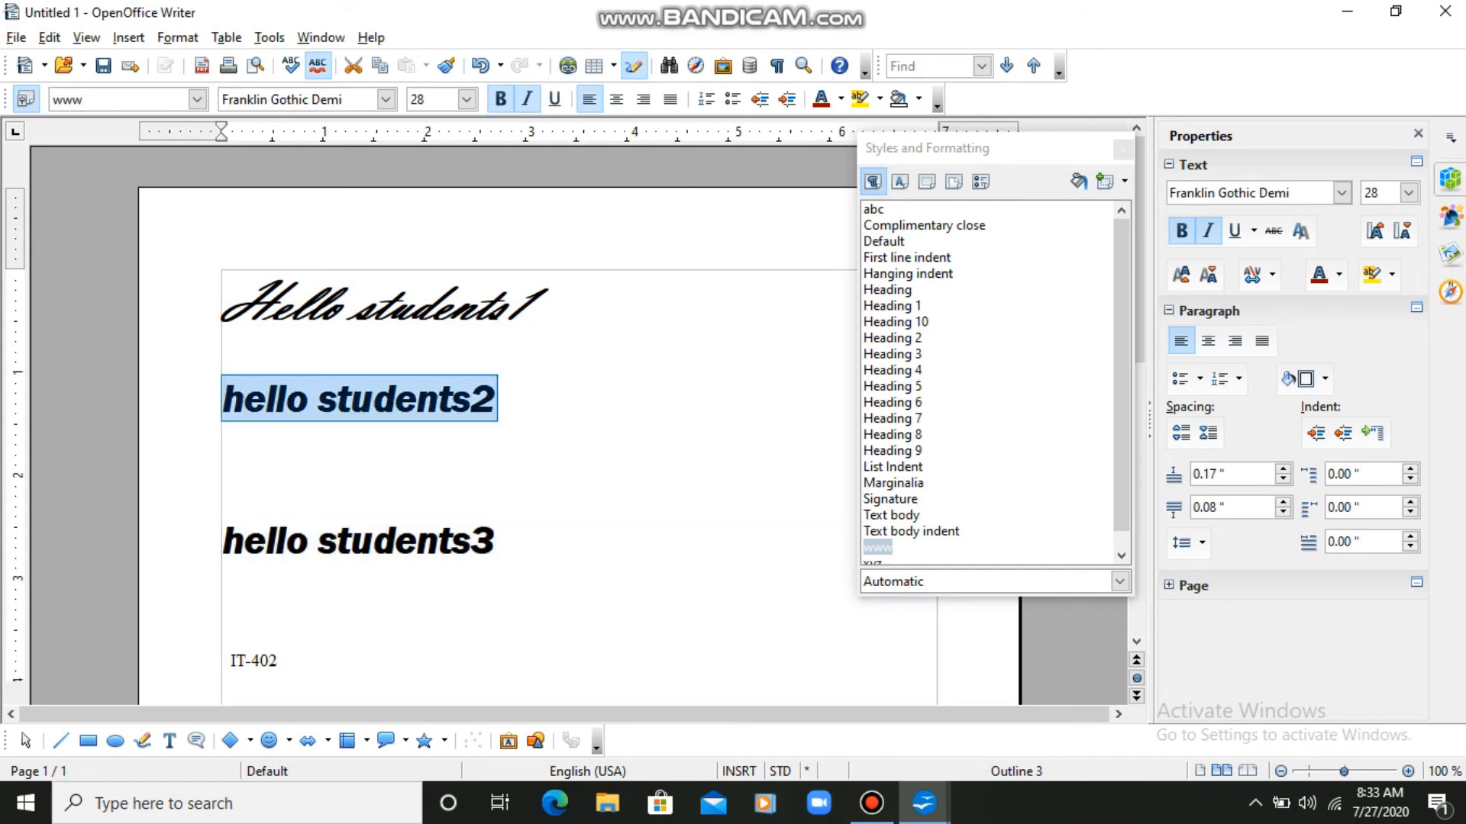
left_click_drag(498, 540, 243, 540)
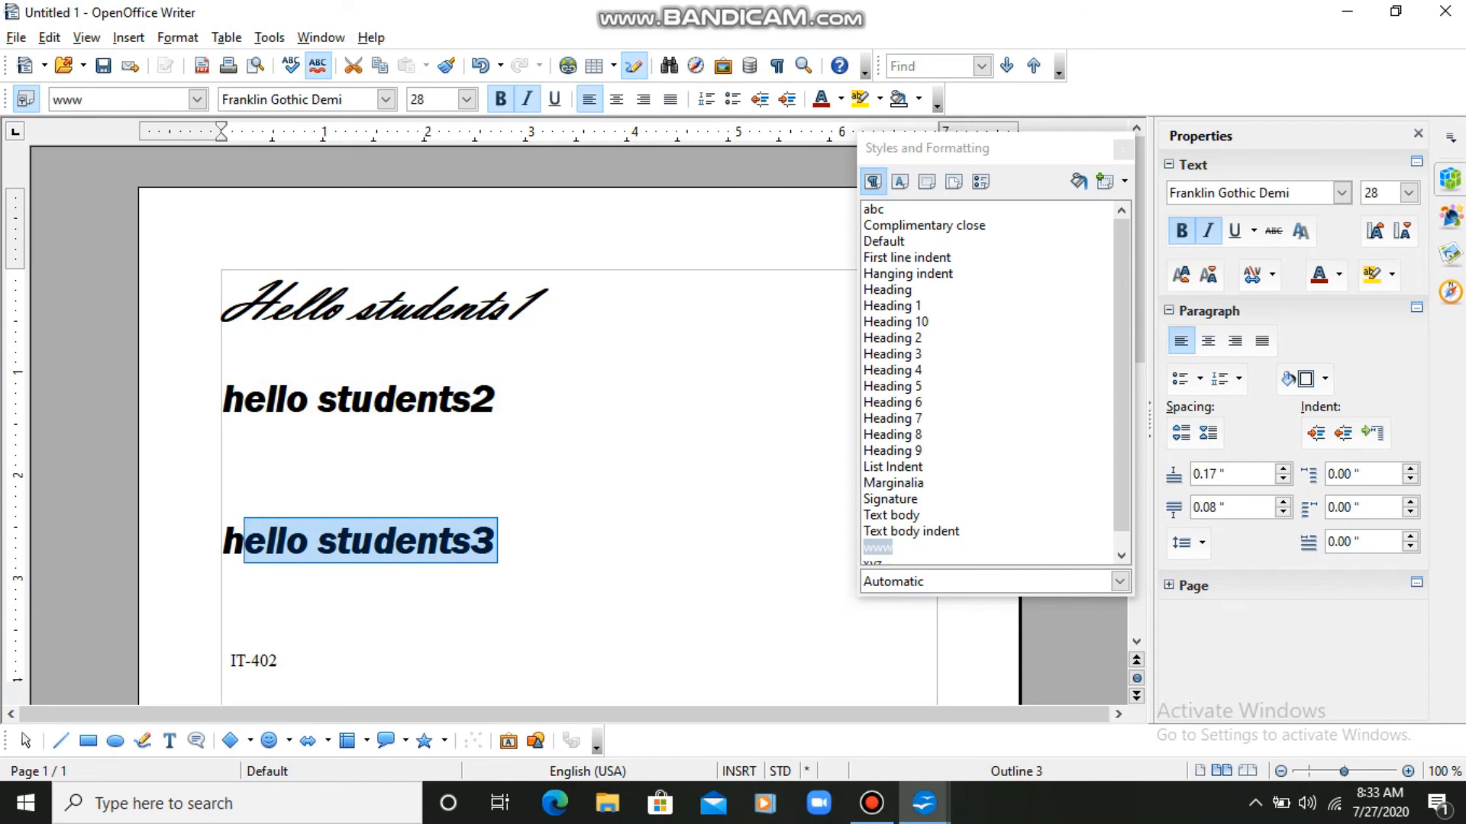
left_click(222, 470)
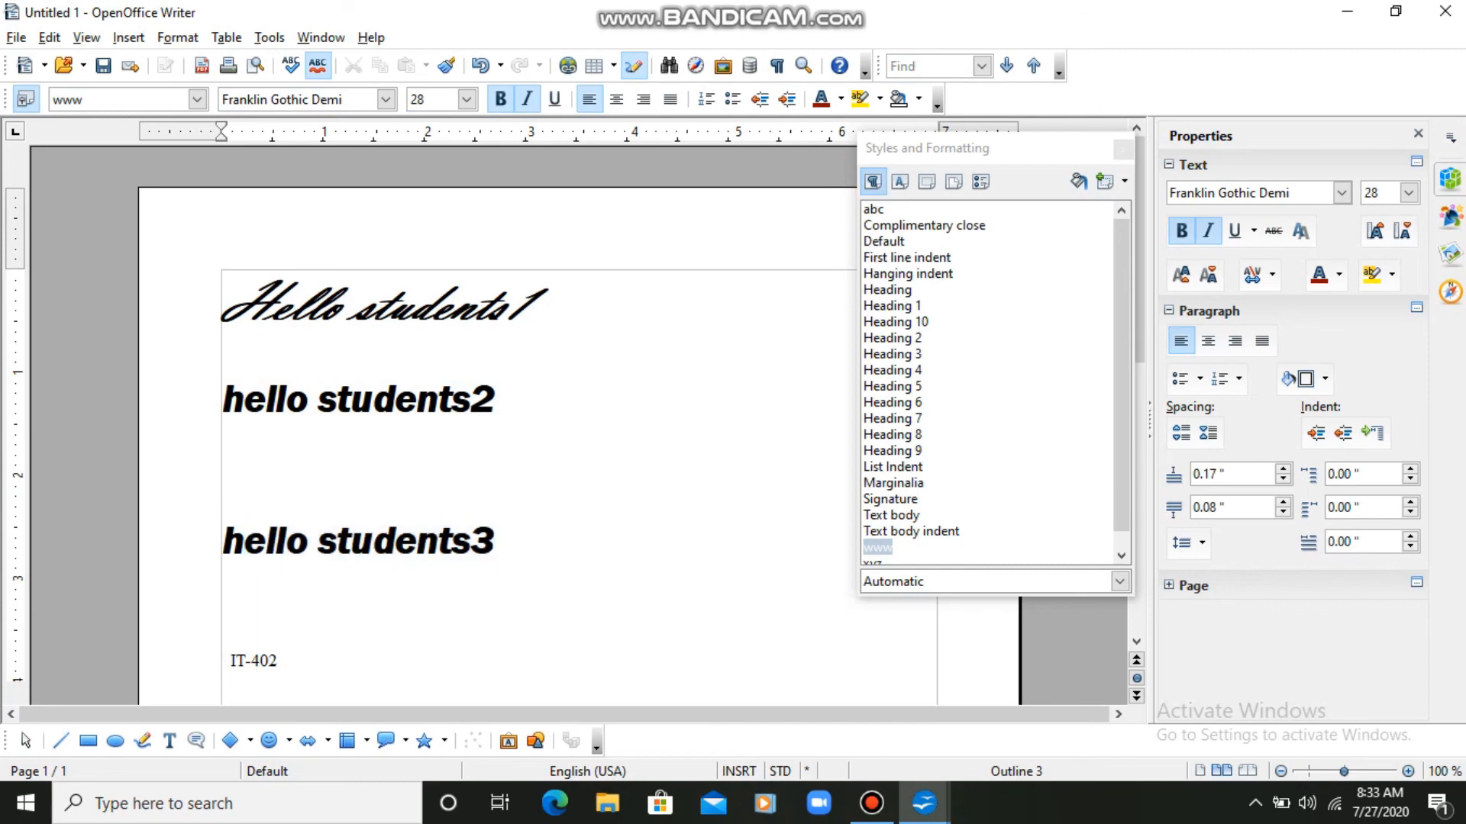